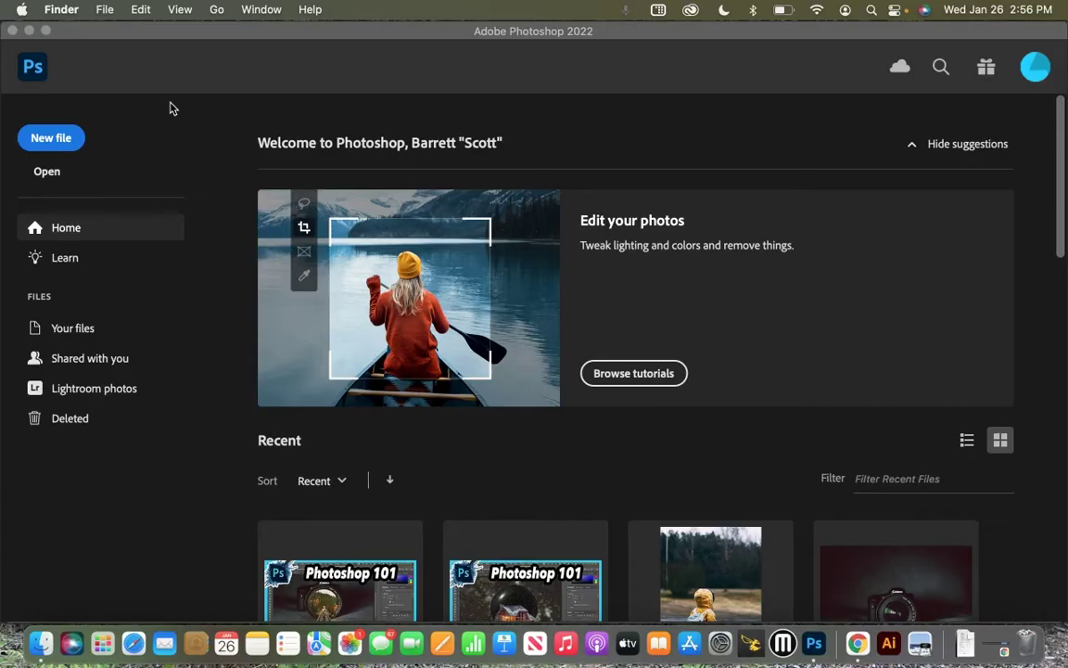
# Show the Desktop folder in Finder and Quick Look the daiga-ellaby child photo.
pyautogui.click(40, 644)
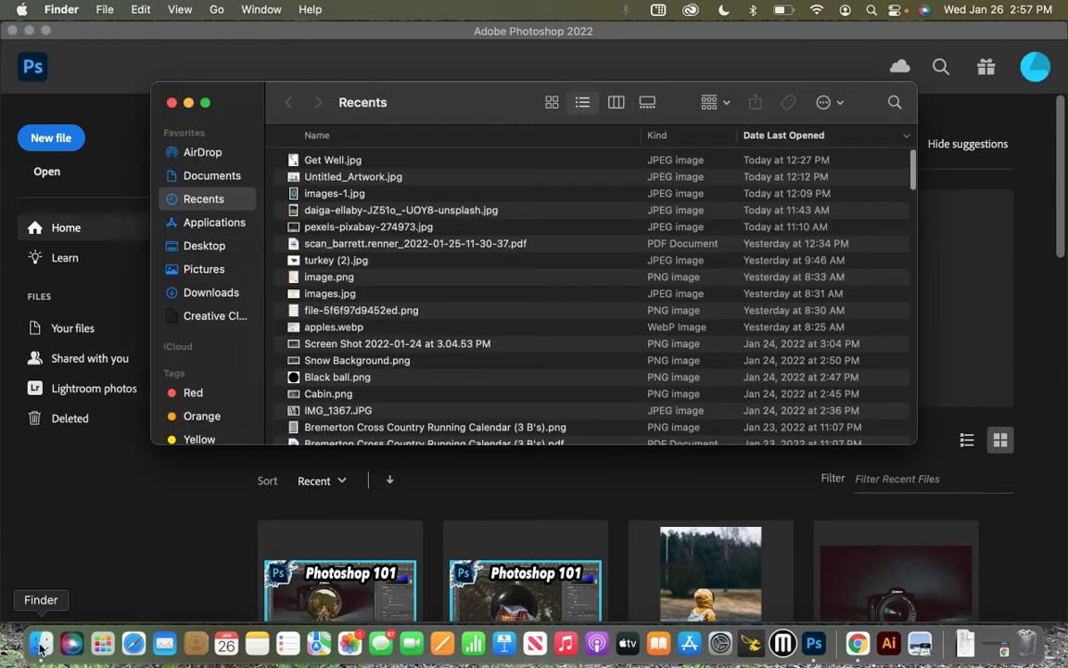
pyautogui.click(199, 249)
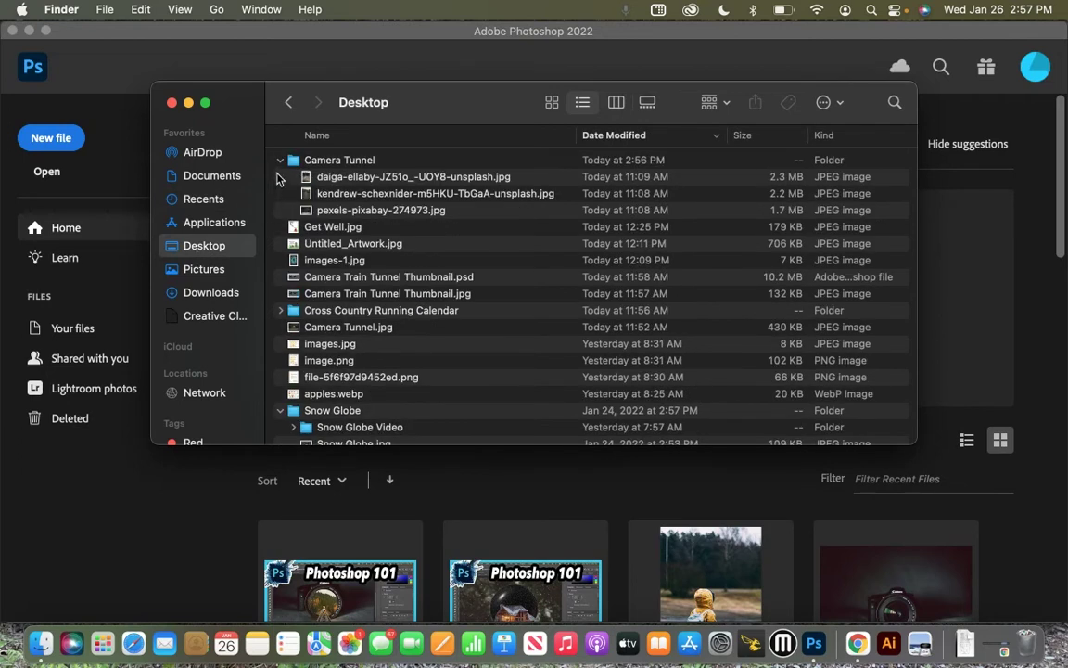
pyautogui.click(341, 182)
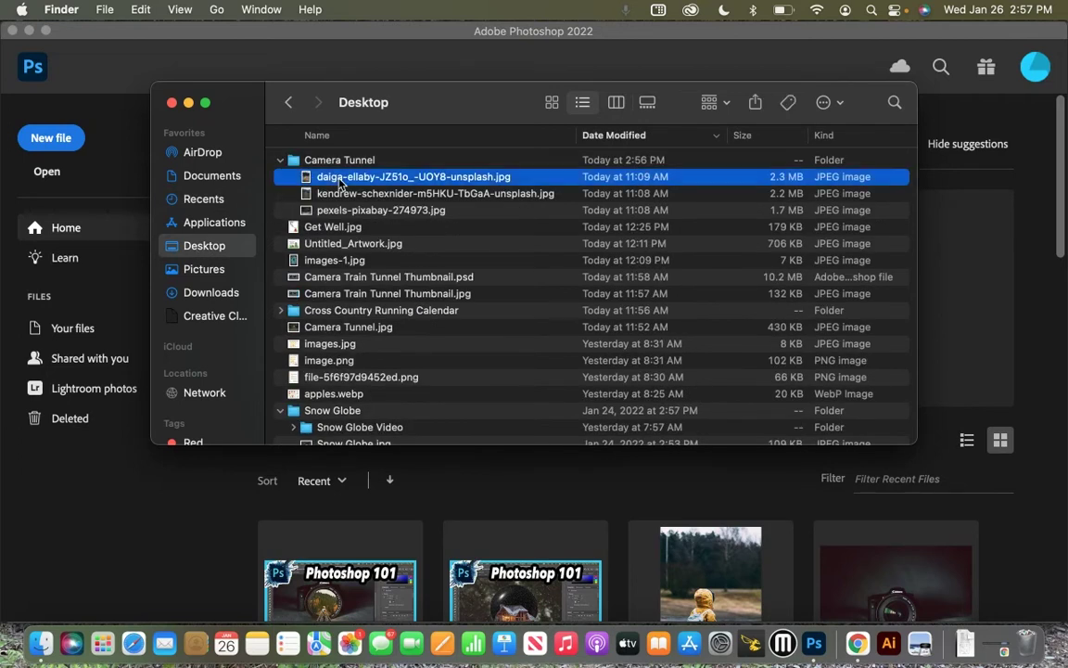
pyautogui.press('space')
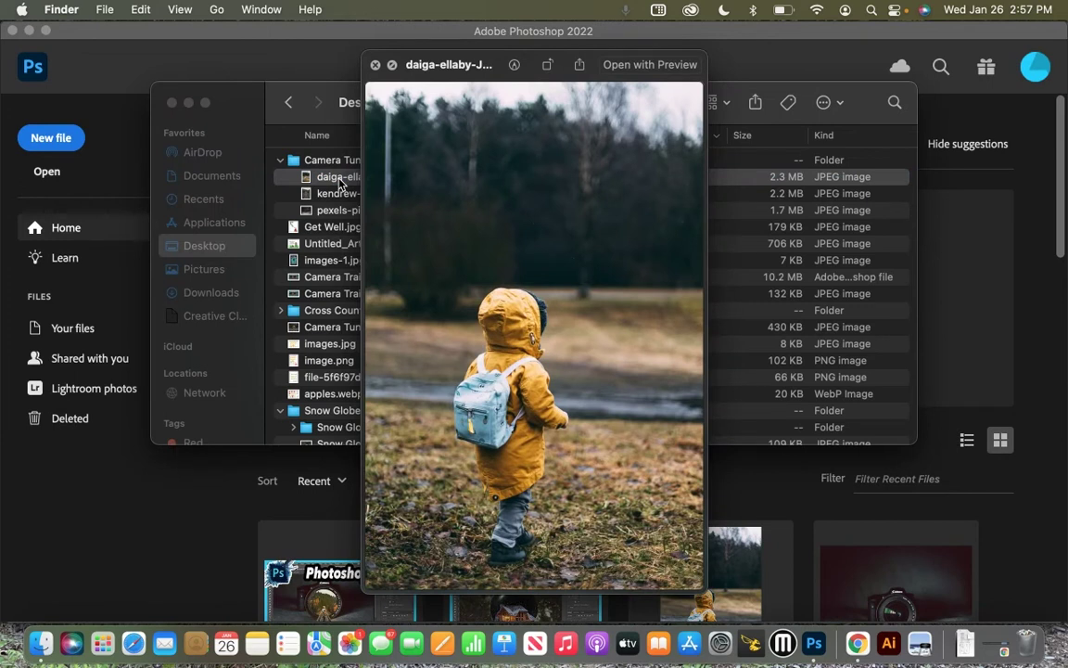
# Preview the railway and camera photos, then open pexels-pixabay-274973.jpg in Photoshop.
pyautogui.press('Down')
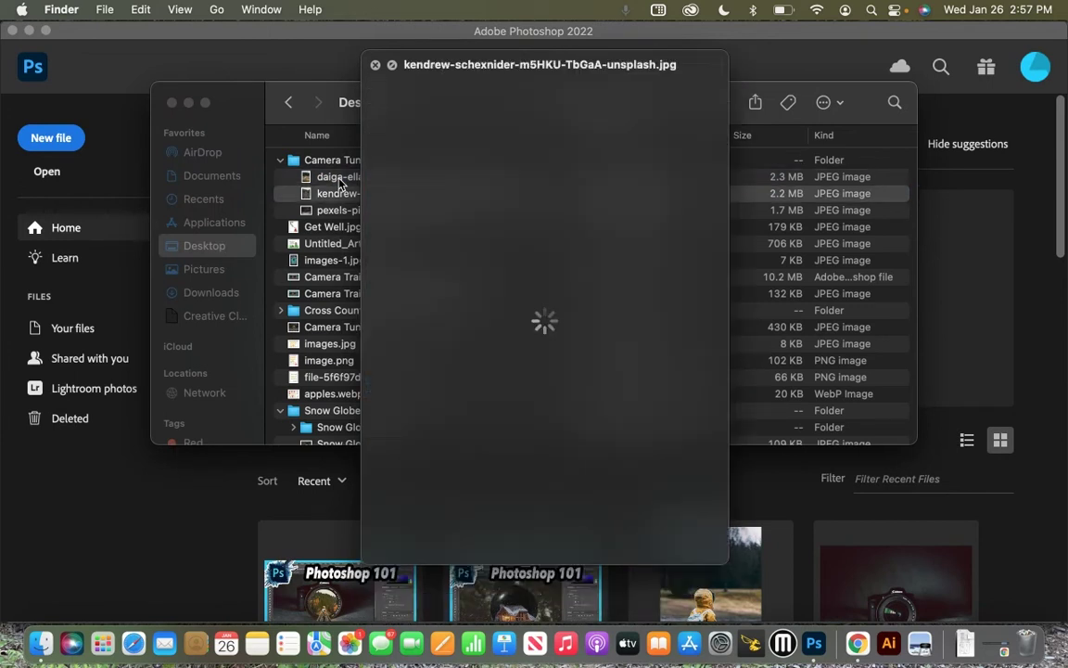
pyautogui.press('Down')
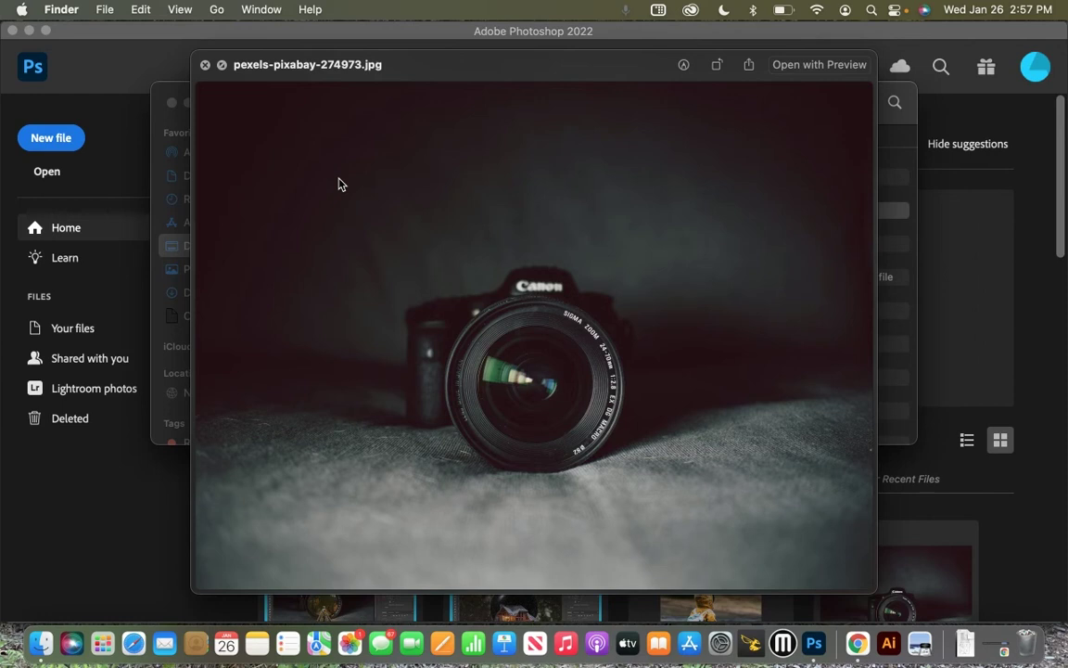
pyautogui.press('space')
pyautogui.moveTo(334, 215); pyautogui.dragTo(816, 652)
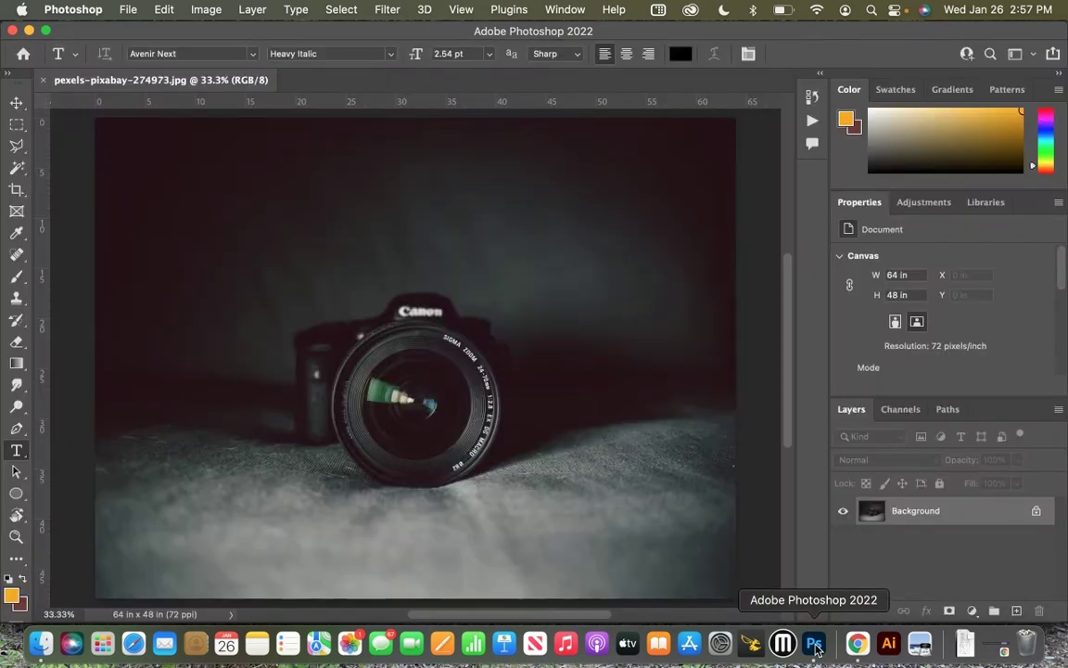
# Crop the camera photo in around the lens to 39.19 × 30.38 inches.
pyautogui.press('c')
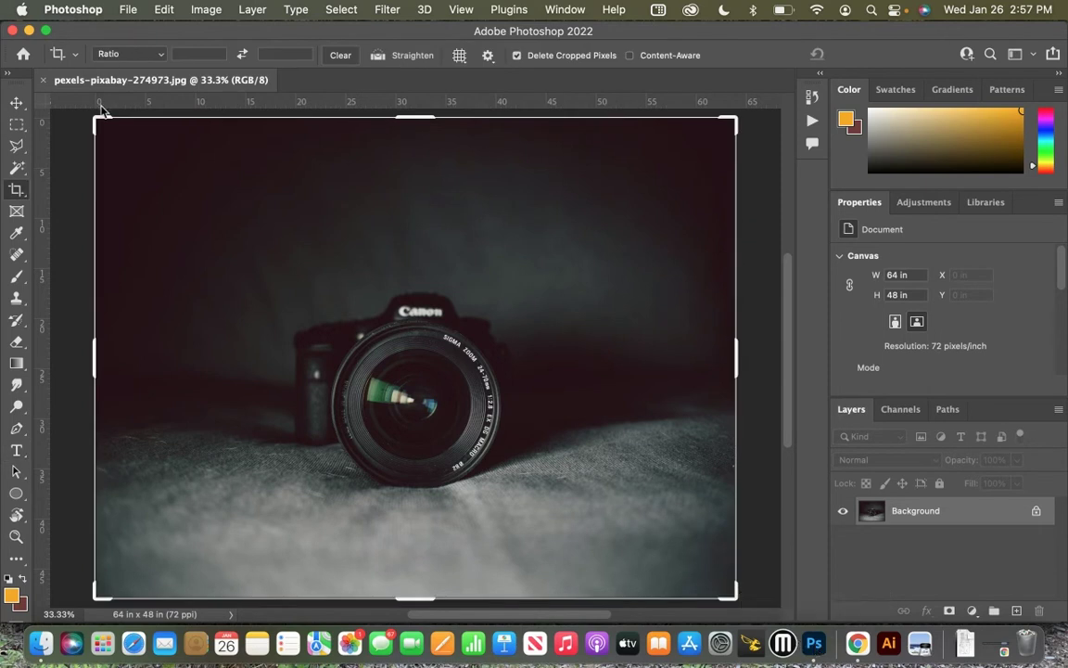
pyautogui.moveTo(95, 109); pyautogui.dragTo(146, 181)
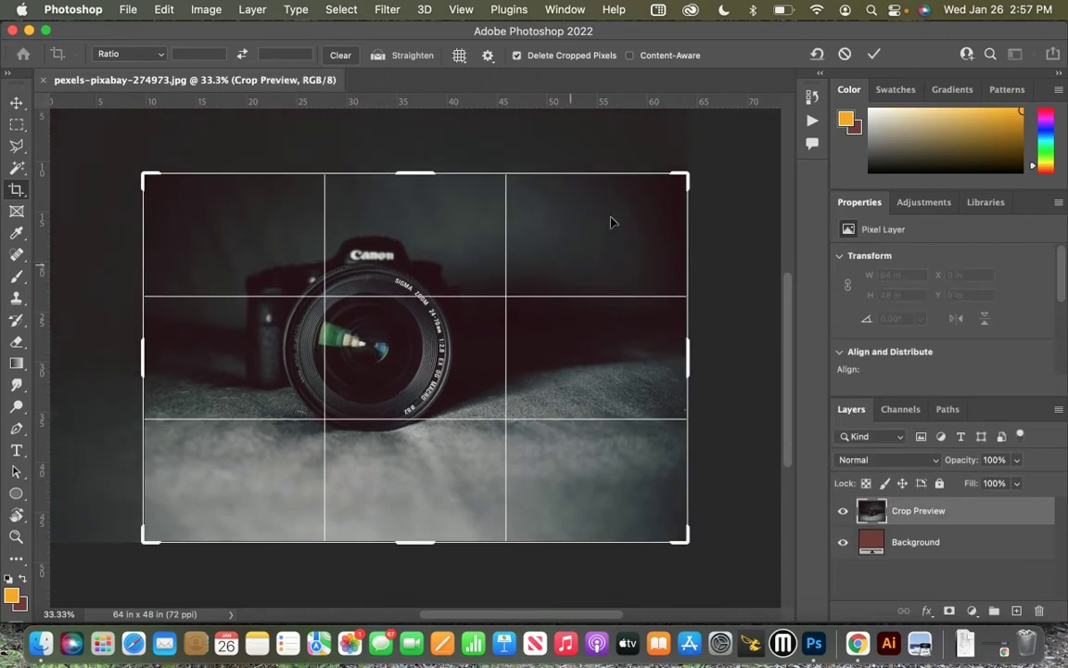
pyautogui.moveTo(679, 179); pyautogui.dragTo(614, 209)
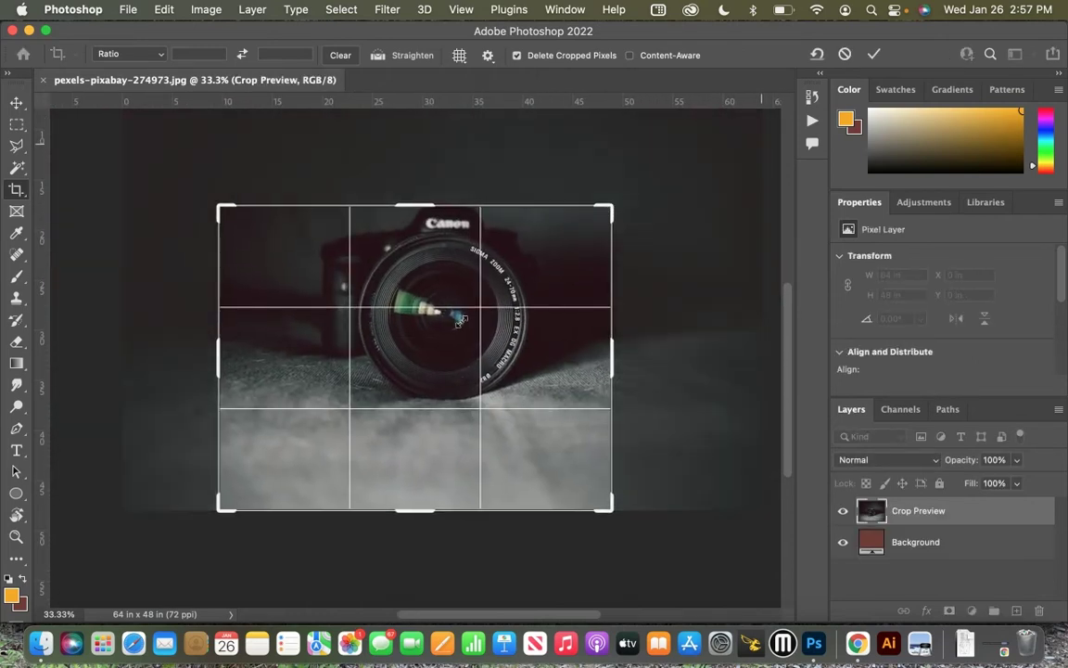
pyautogui.moveTo(444, 327); pyautogui.dragTo(411, 388)
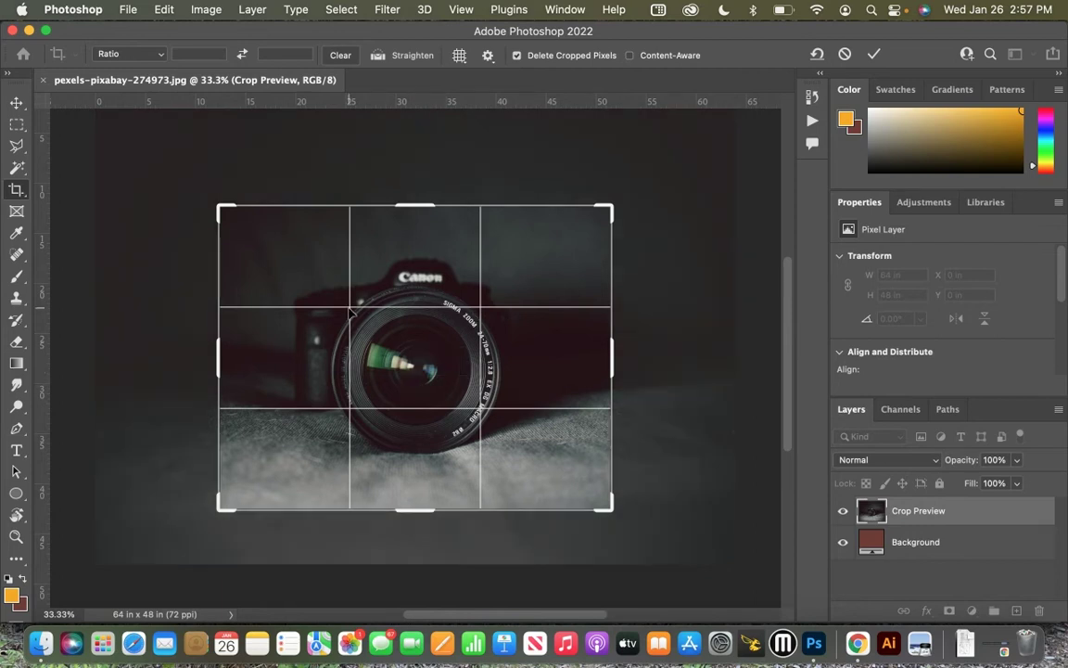
pyautogui.press('Return')
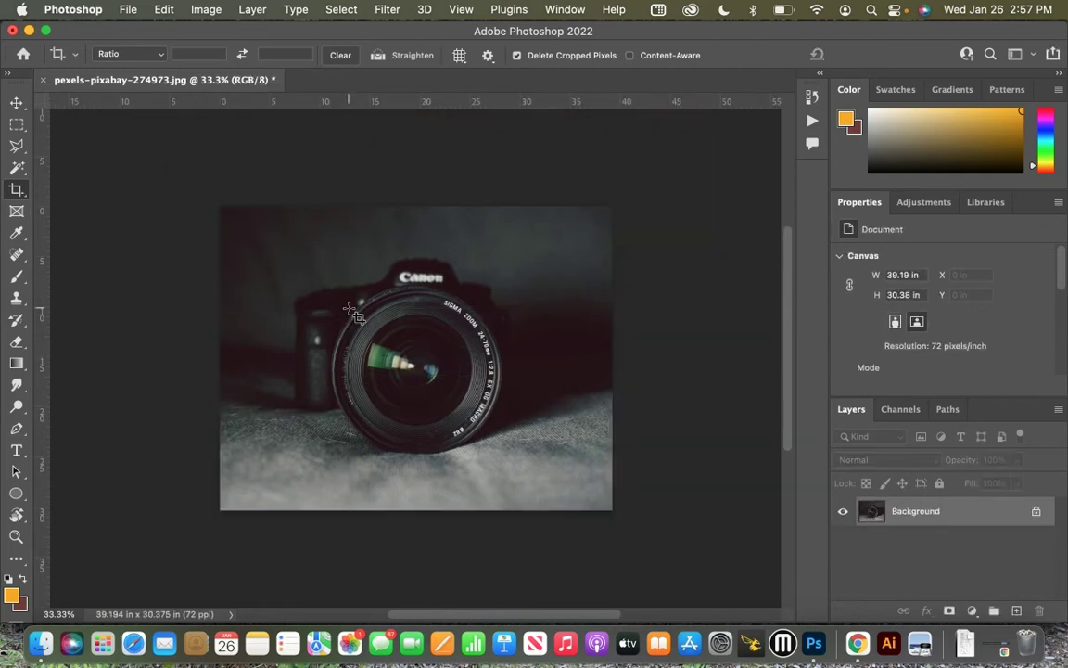
# Paint black along the bottom of the photo on a new Layer 1.
pyautogui.click(1018, 611)
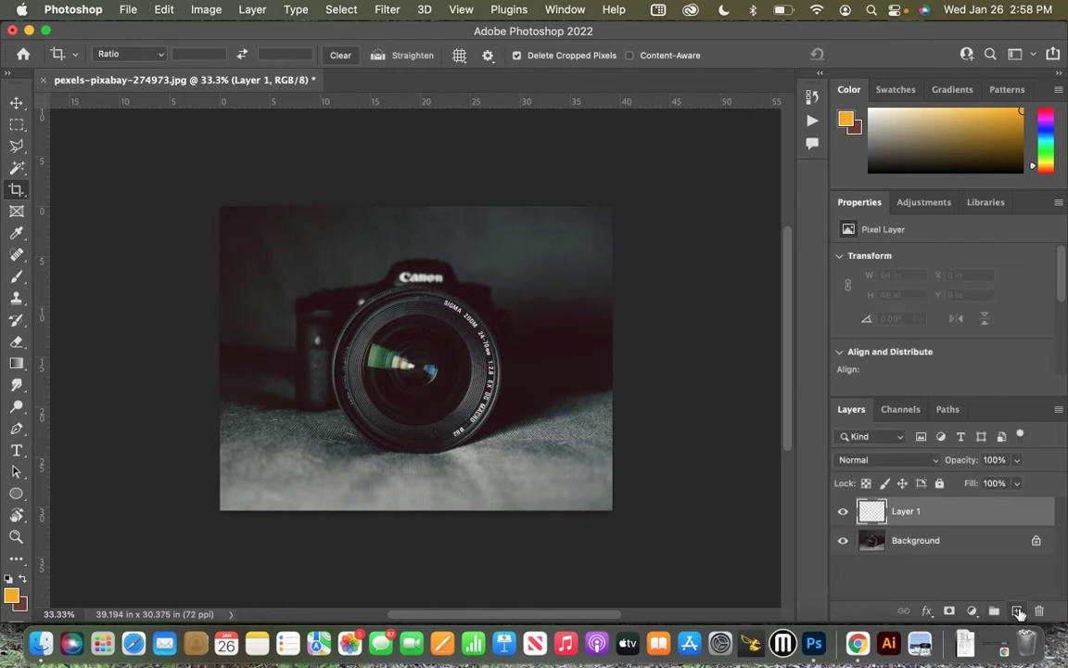
pyautogui.press('b')
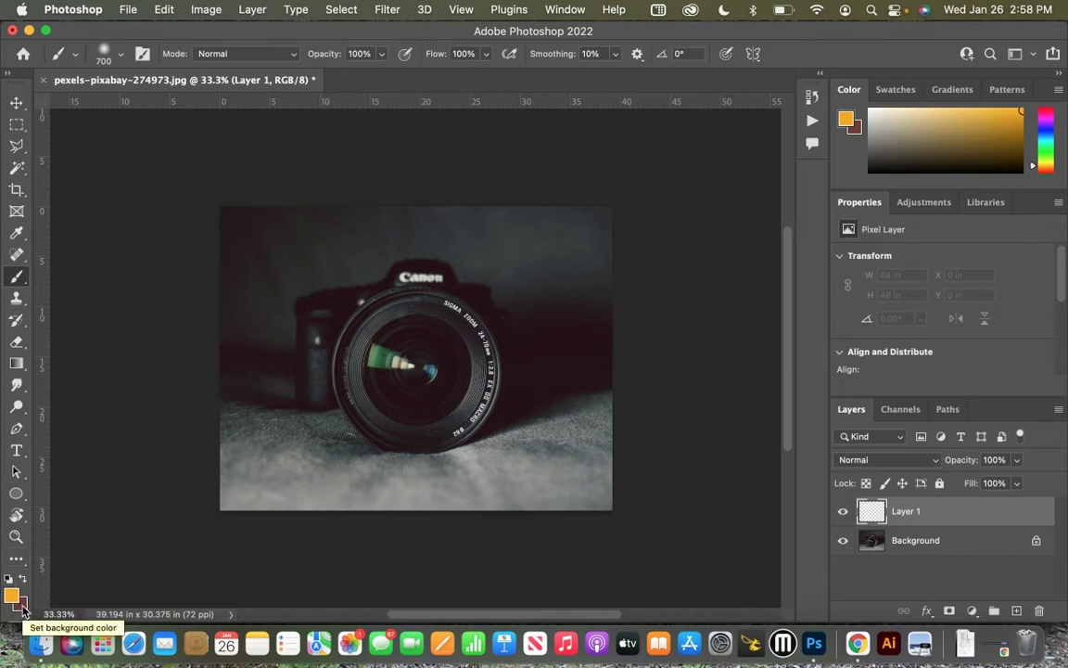
pyautogui.press('d')
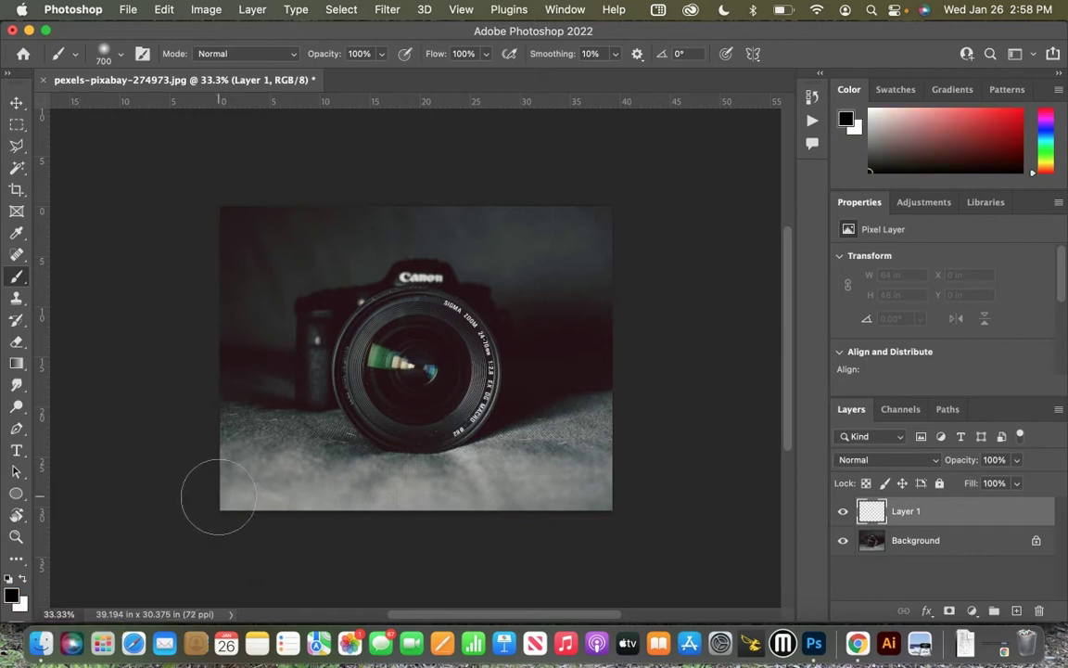
pyautogui.moveTo(230, 491)
pyautogui.mouseDown()
pyautogui.moveTo(240, 465)
pyautogui.moveTo(249, 516)
pyautogui.moveTo(237, 460)
pyautogui.moveTo(267, 497)
pyautogui.moveTo(585, 484)
pyautogui.moveTo(609, 405)
pyautogui.moveTo(612, 434)
pyautogui.moveTo(578, 508)
pyautogui.moveTo(587, 422)
pyautogui.moveTo(471, 499)
pyautogui.moveTo(336, 520)
pyautogui.moveTo(221, 460)
pyautogui.moveTo(326, 480)
pyautogui.mouseUp()
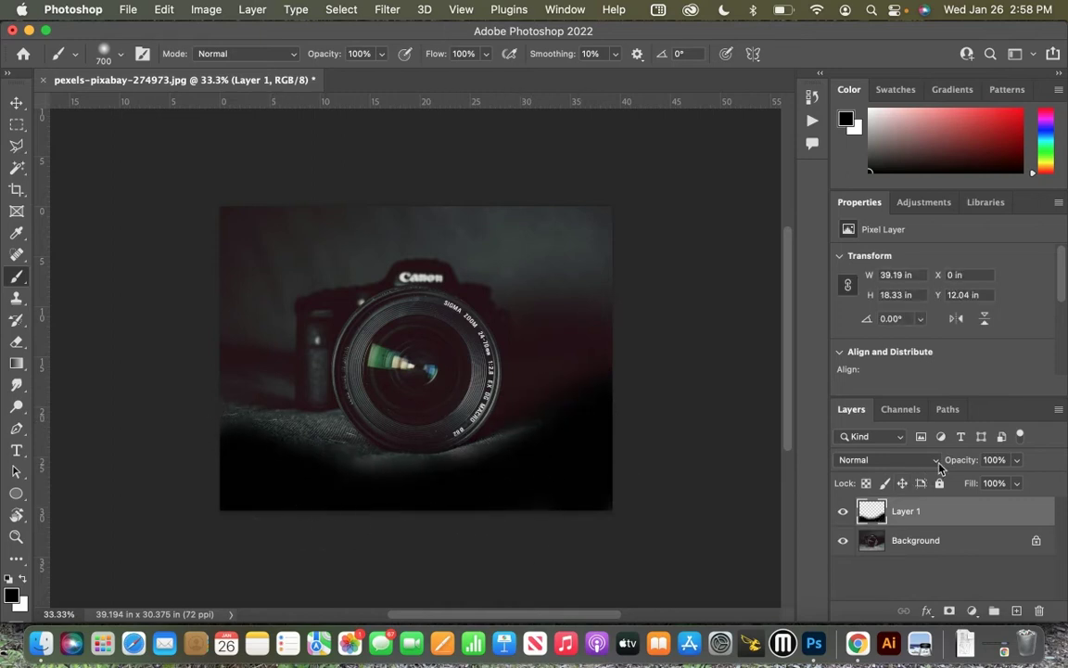
# Set Layer 1's opacity to 75% and compare the shading on and off.
pyautogui.moveTo(964, 467); pyautogui.dragTo(940, 464)
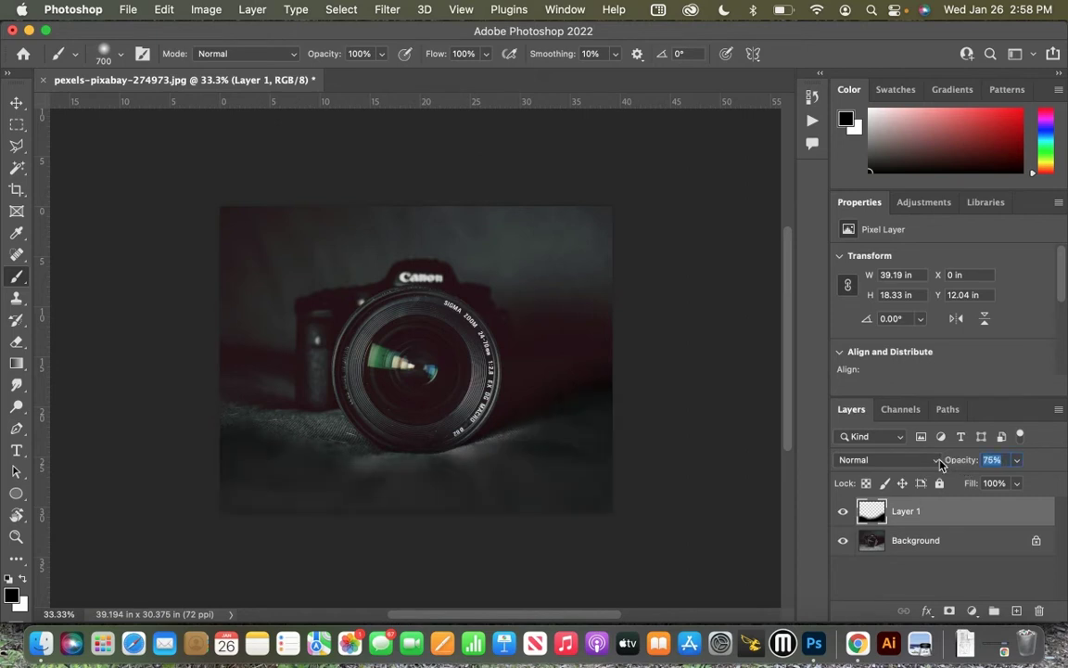
pyautogui.click(844, 516)
pyautogui.click(844, 515)
pyautogui.click(844, 516)
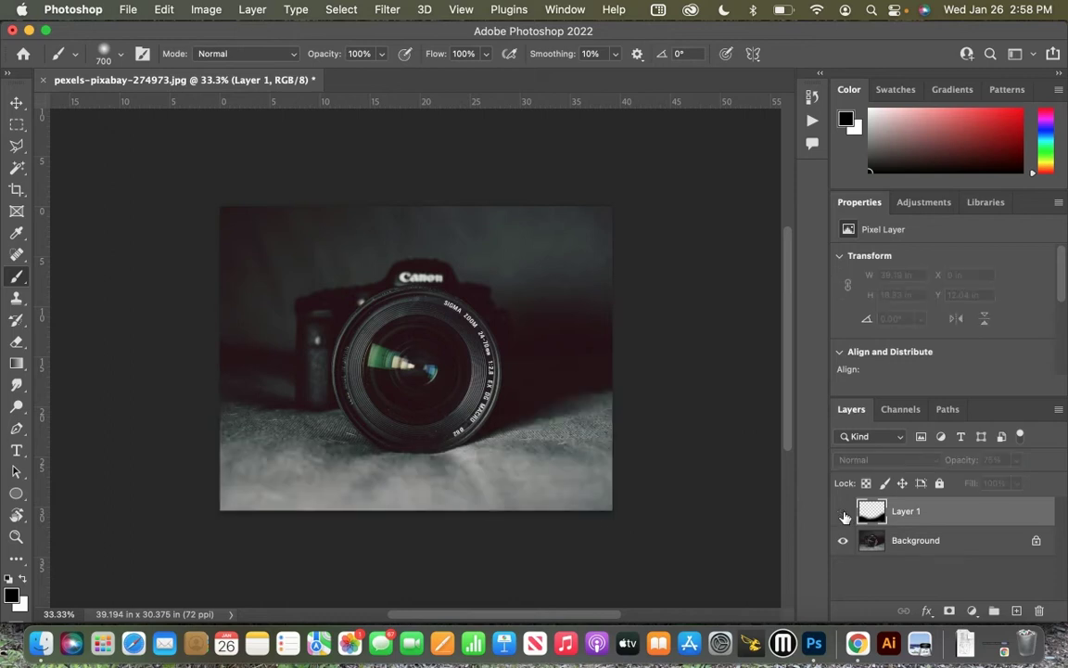
pyautogui.click(844, 516)
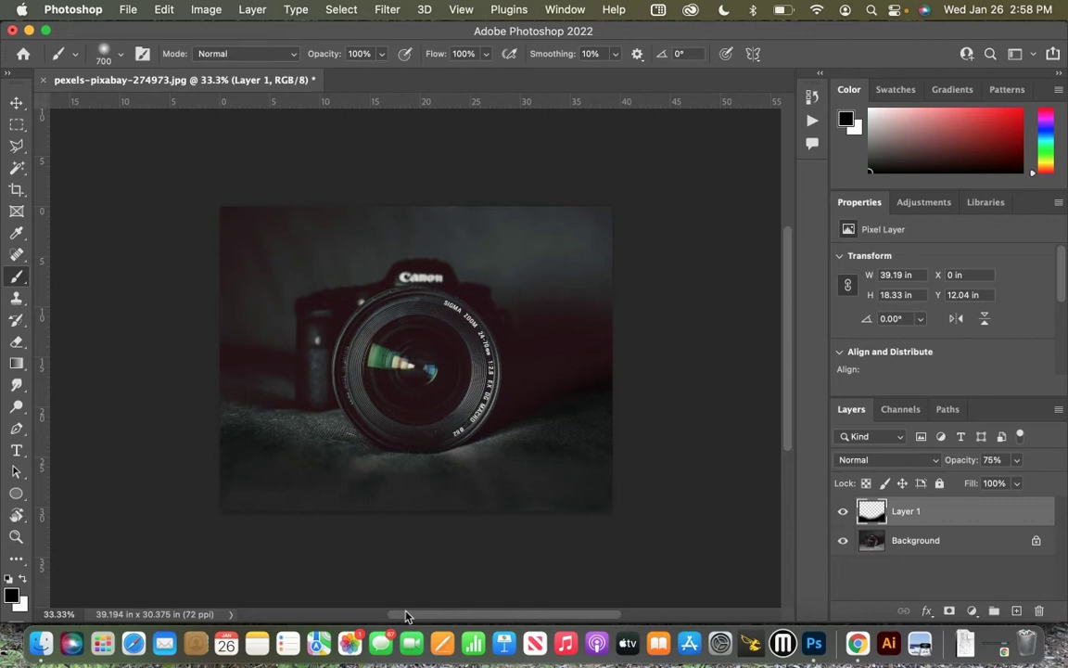
# Draw a black circle, Ellipse 1, over the lens centre with the Ellipse Tool.
pyautogui.click(18, 496)
pyautogui.rightClick(22, 501)
pyautogui.click(53, 505)
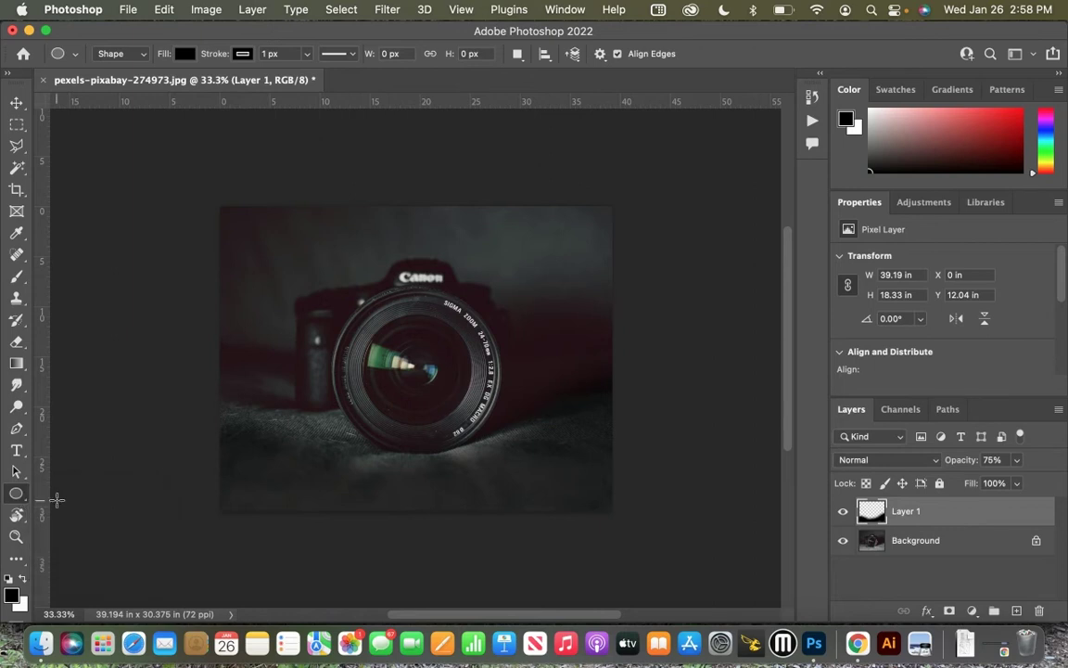
pyautogui.rightClick(13, 498)
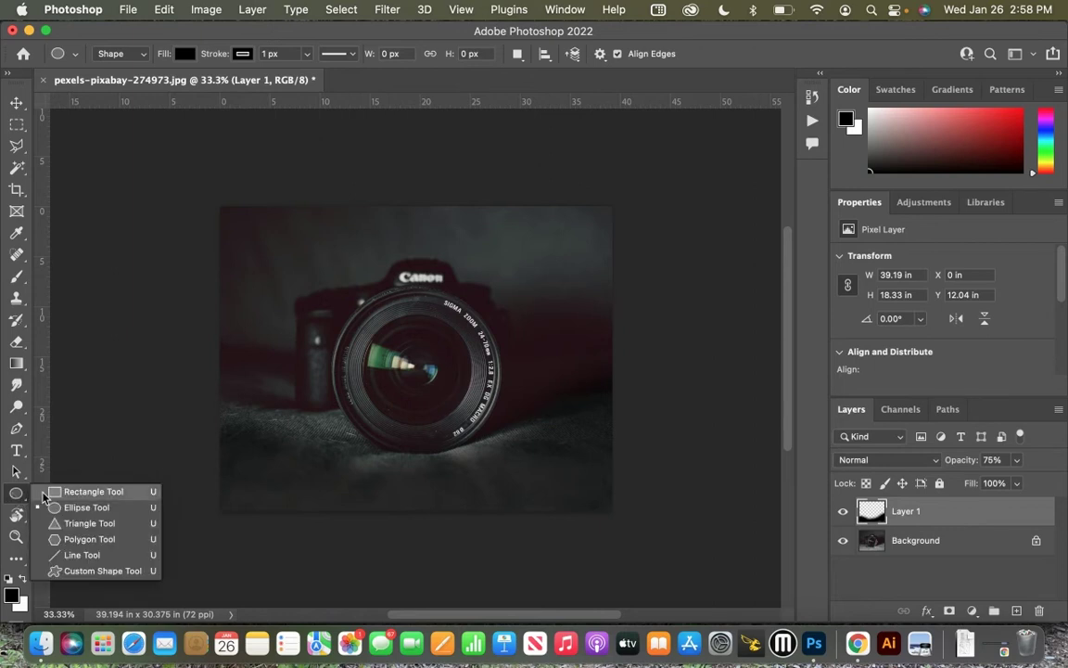
pyautogui.click(51, 490)
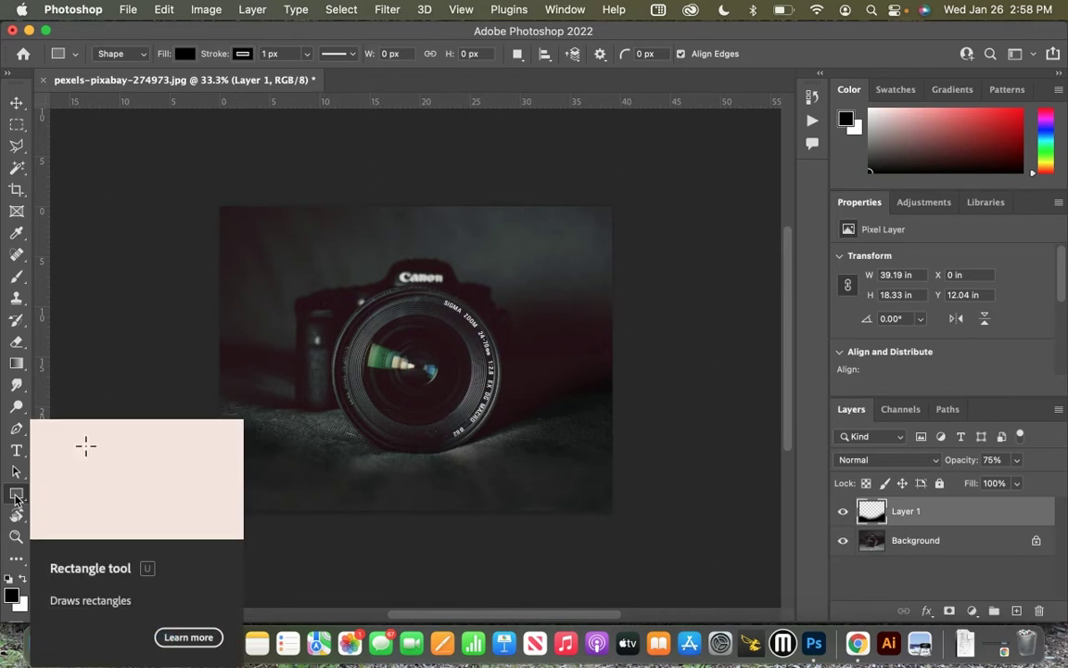
pyautogui.rightClick(15, 498)
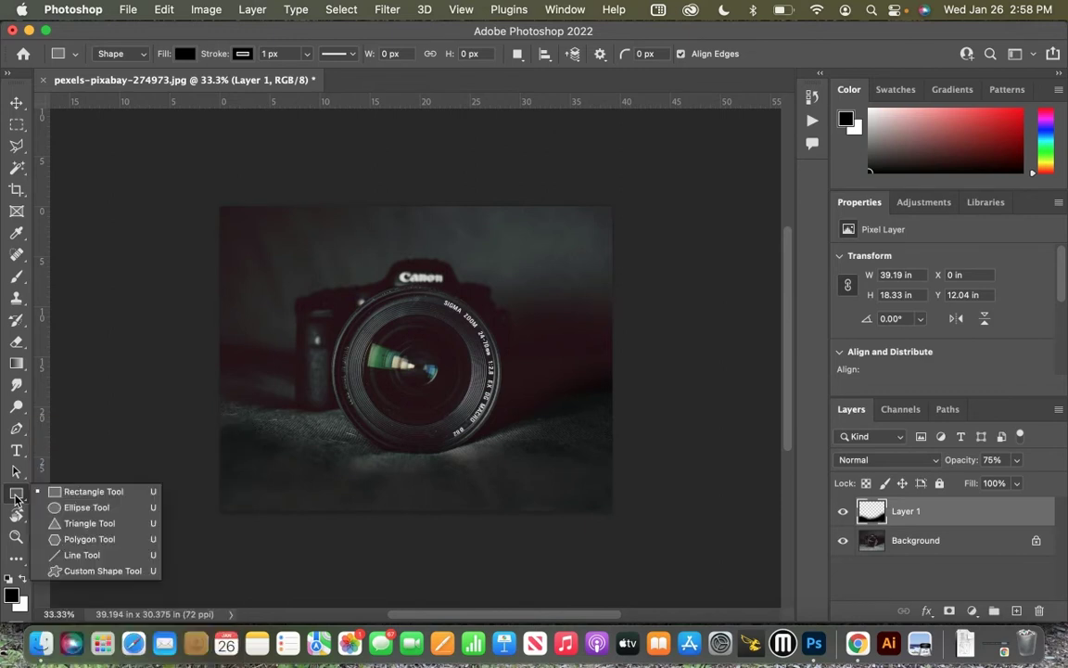
pyautogui.click(63, 509)
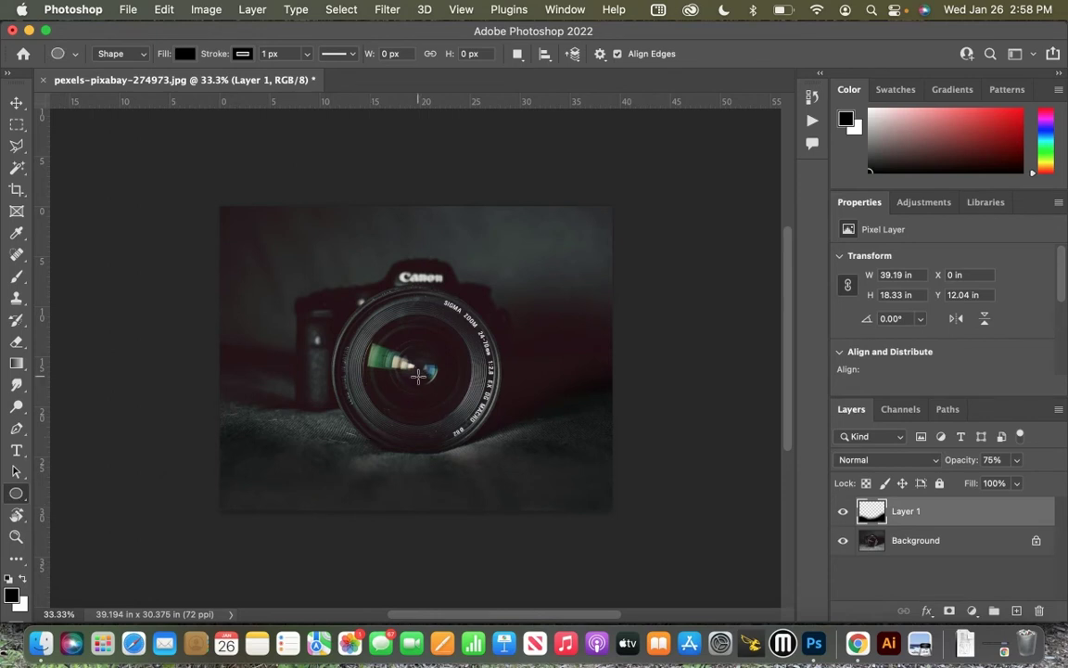
pyautogui.moveTo(419, 375); pyautogui.dragTo(473, 448)
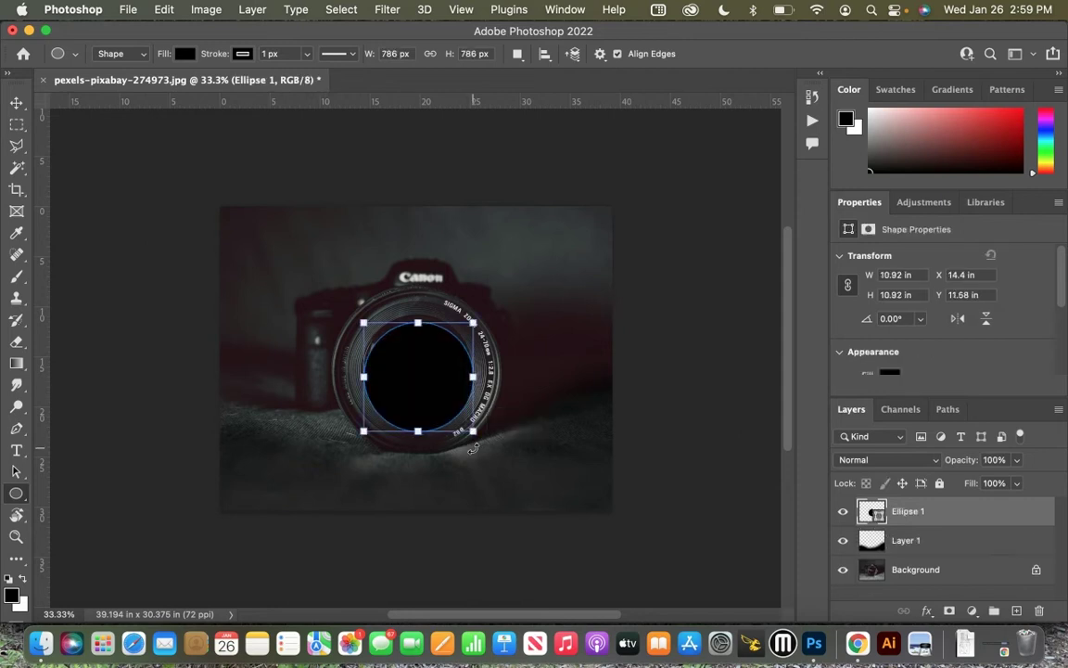
# Nudge Ellipse 1 up and left until centred in the lens, then deselect it.
pyautogui.press('v')
pyautogui.press('Up')
pyautogui.press('Up')
pyautogui.press('Up')
pyautogui.press('Up')
pyautogui.press('Up')
pyautogui.press('Up')
pyautogui.press('Up')
pyautogui.press('Up')
pyautogui.press('Up')
pyautogui.press('Up')
pyautogui.press('Up')
pyautogui.press('Up')
pyautogui.press('Up')
pyautogui.press('Up')
pyautogui.press('Up')
pyautogui.press('Up')
pyautogui.press('Up')
pyautogui.press('Up')
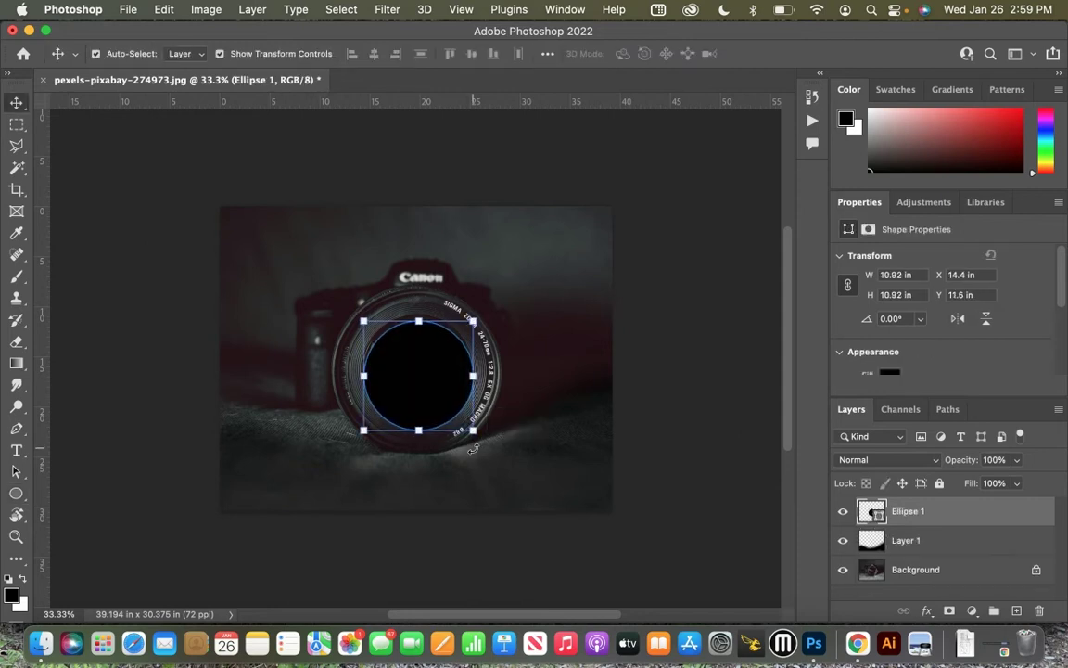
pyautogui.press('Up')
pyautogui.press('Up')
pyautogui.press('Up')
pyautogui.press('Up')
pyautogui.press('Up')
pyautogui.press('Up')
pyautogui.press('Up')
pyautogui.press('Up')
pyautogui.press('Up')
pyautogui.press('Up')
pyautogui.press('Up')
pyautogui.press('Up')
pyautogui.press('Up')
pyautogui.press('Up')
pyautogui.press('Up')
pyautogui.press('Up')
pyautogui.press('Up')
pyautogui.press('Up')
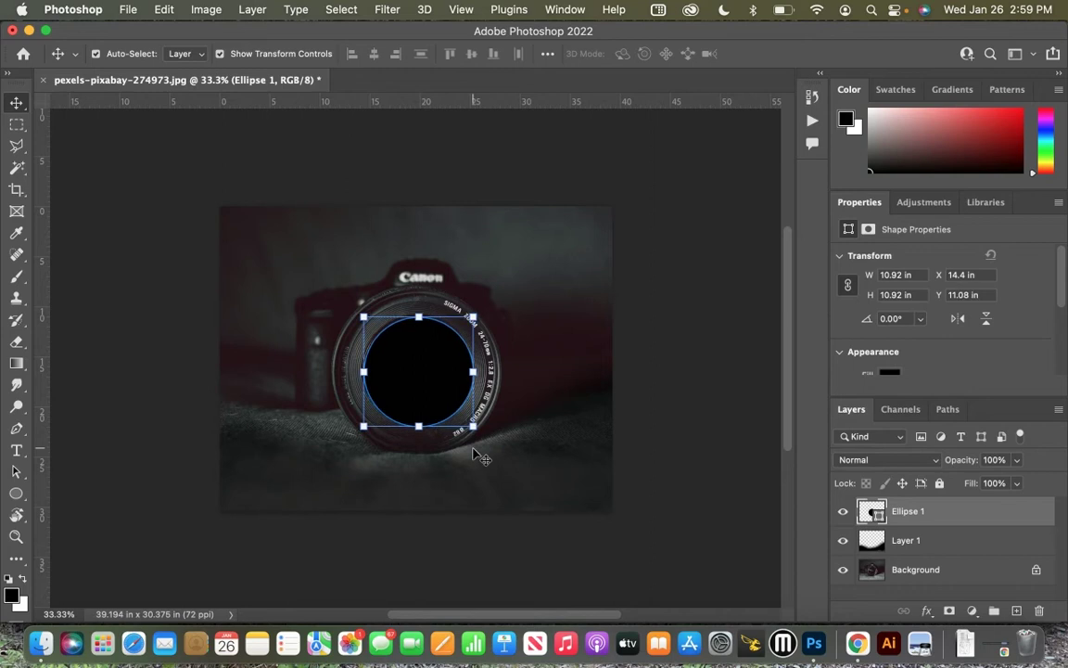
pyautogui.press('Left')
pyautogui.press('Left')
pyautogui.press('Left')
pyautogui.press('Left')
pyautogui.press('Left')
pyautogui.press('Left')
pyautogui.press('Up')
pyautogui.press('Up')
pyautogui.press('Up')
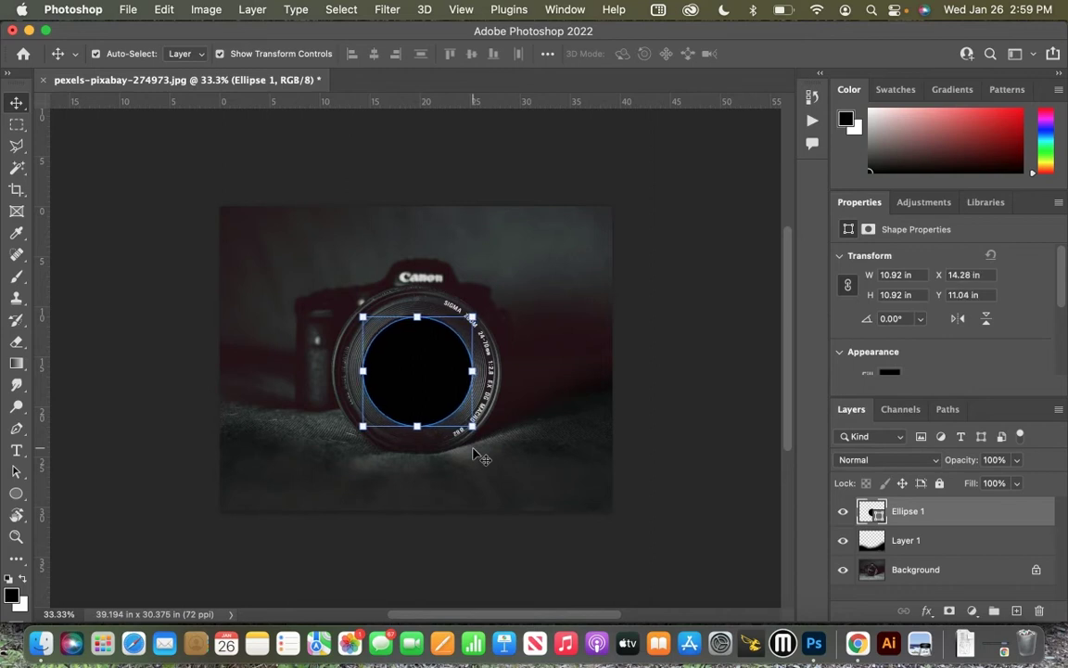
pyautogui.click(664, 436)
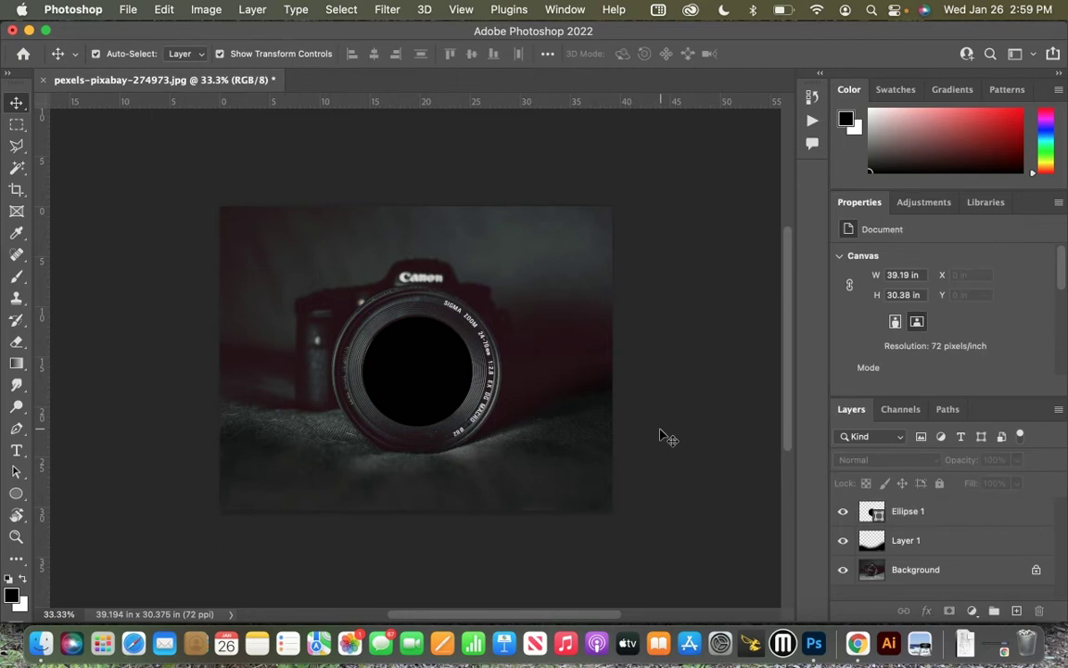
pyautogui.press('super+Tab')
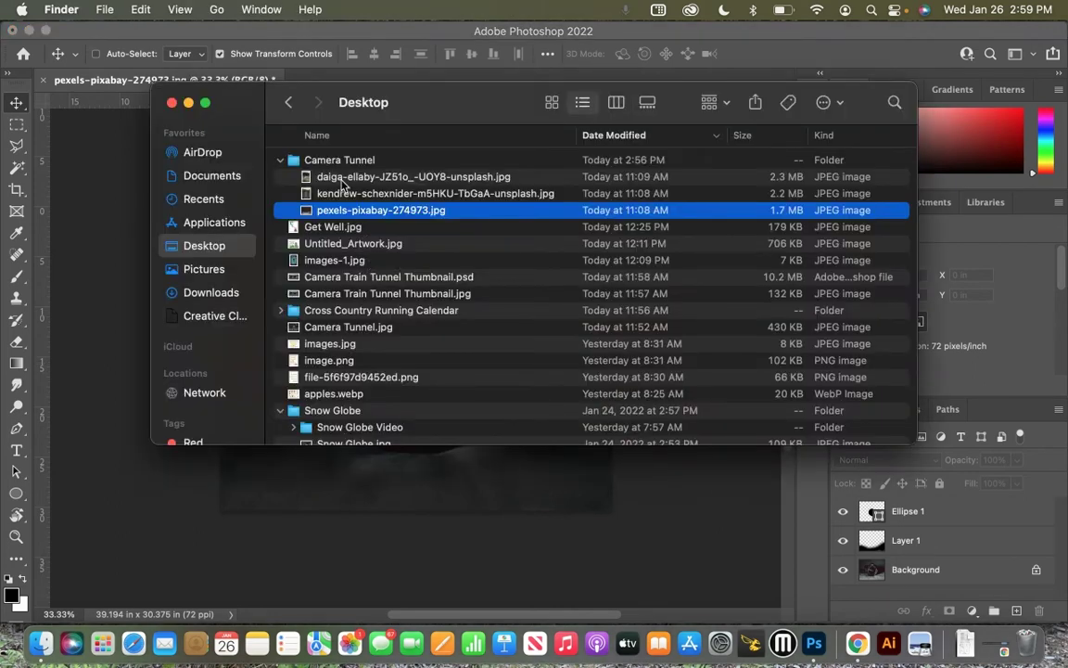
# Drag the kendrew-schexnider railway photo from Finder onto the Photoshop canvas.
pyautogui.click(334, 195)
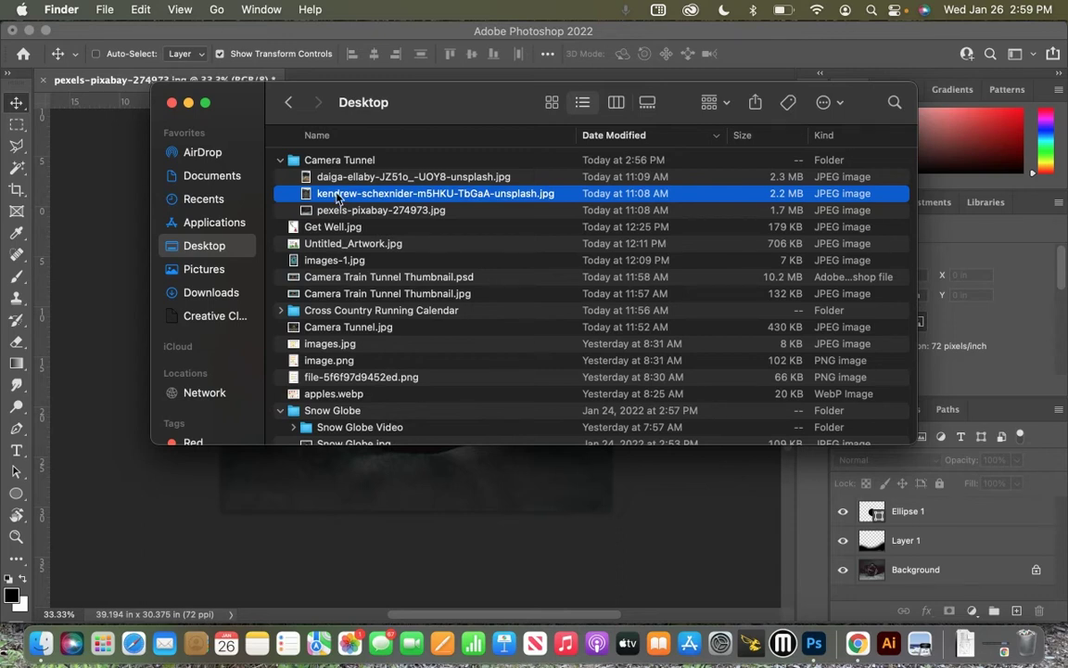
pyautogui.moveTo(337, 196); pyautogui.dragTo(341, 484)
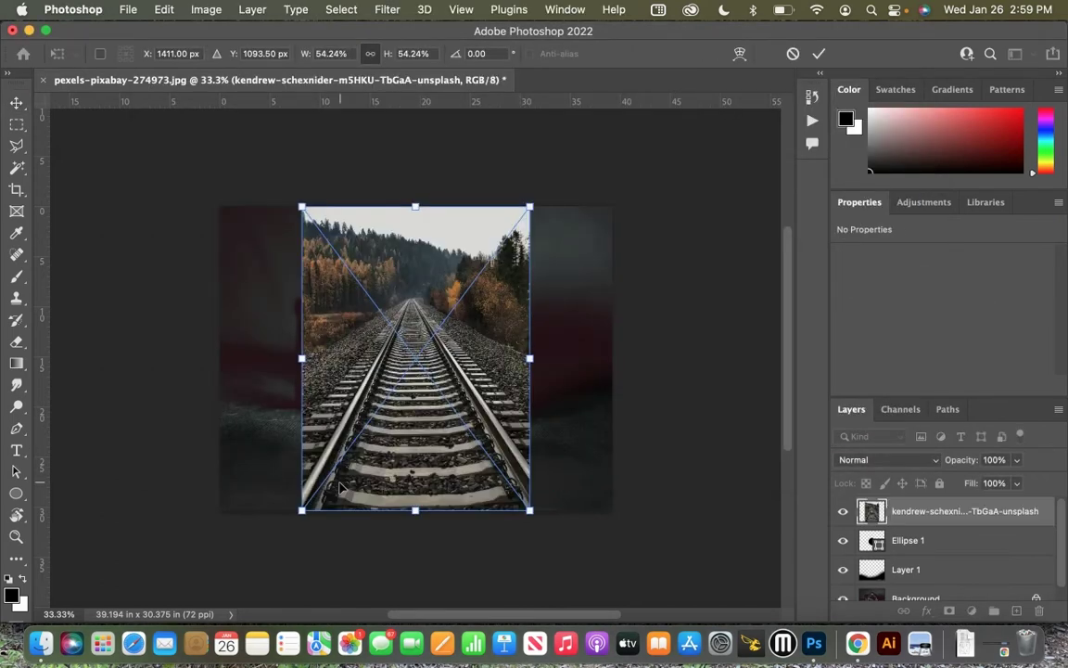
# Commit the placed railway photo and move it over the camera lens.
pyautogui.press('Return')
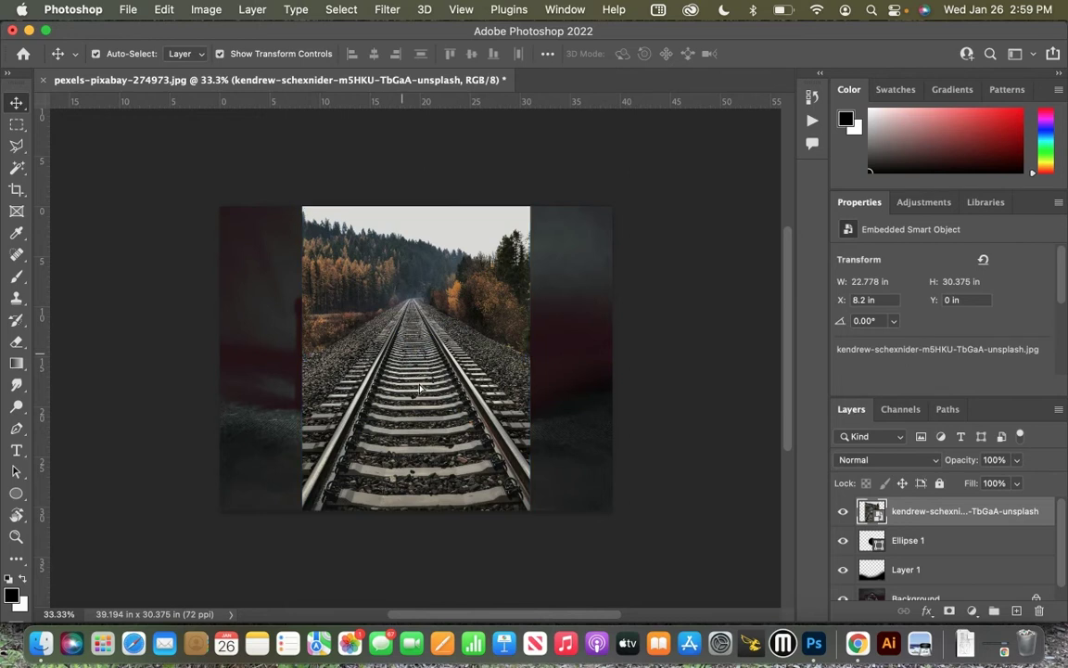
pyautogui.moveTo(406, 344); pyautogui.dragTo(489, 406)
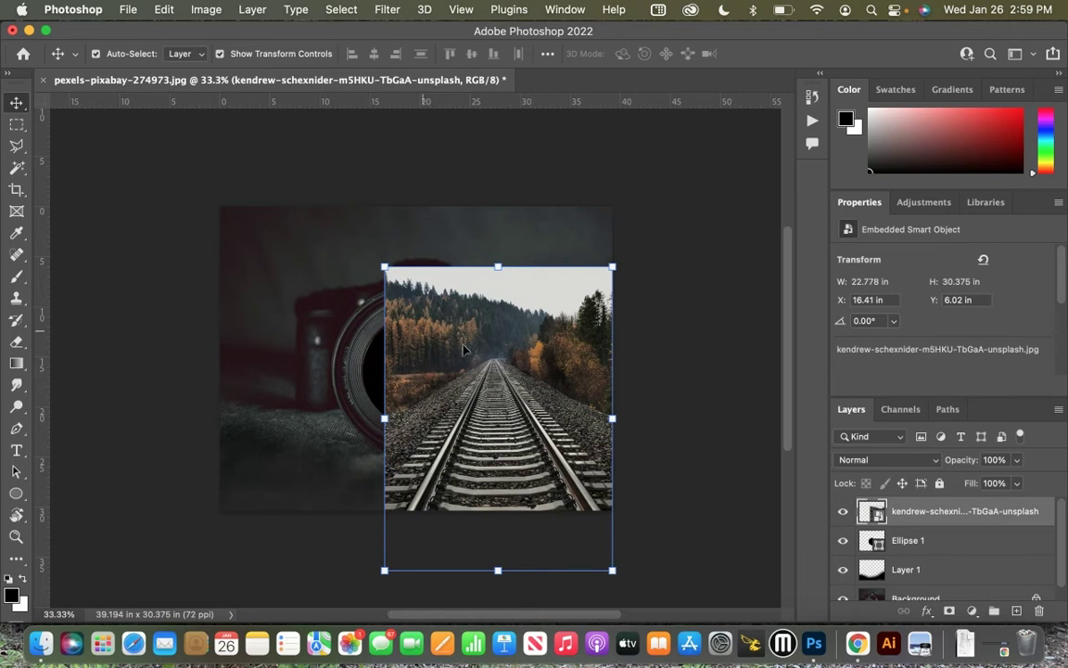
pyautogui.moveTo(457, 381); pyautogui.dragTo(402, 382)
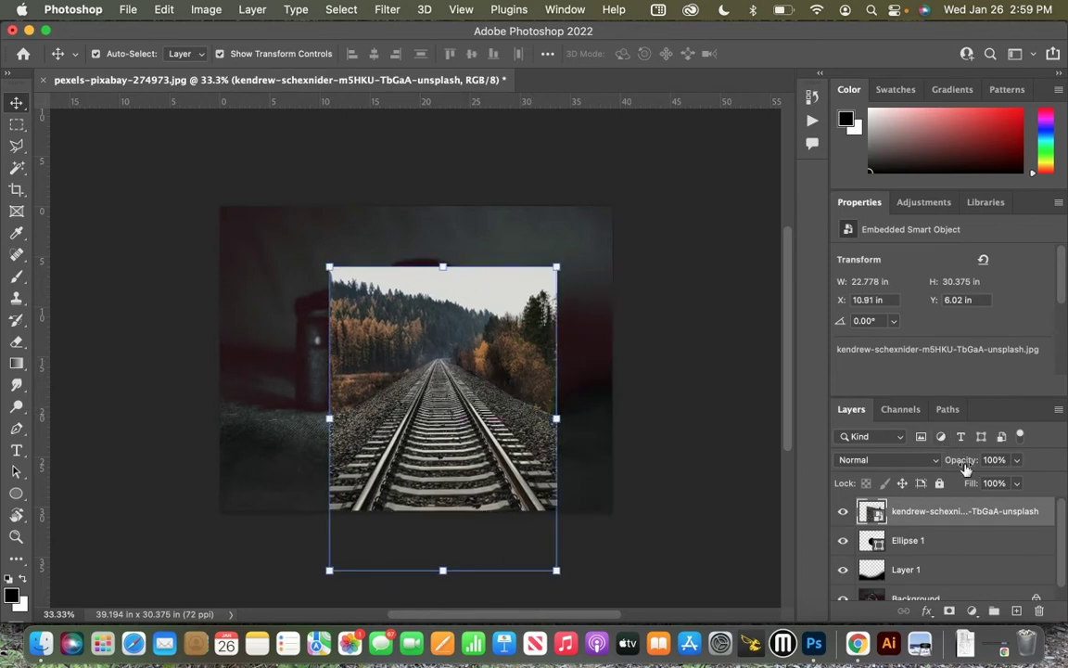
# Align the railway photo with the lens opening at 44% opacity, then restore 100%.
pyautogui.moveTo(965, 468); pyautogui.dragTo(932, 468)
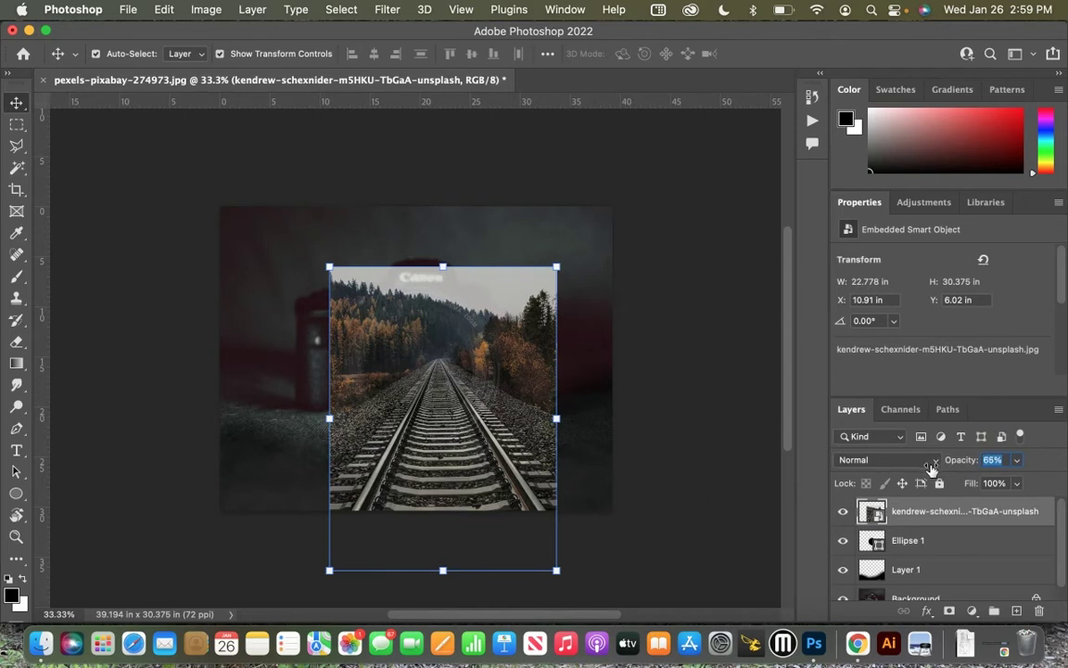
pyautogui.write('44')
pyautogui.press('Return')
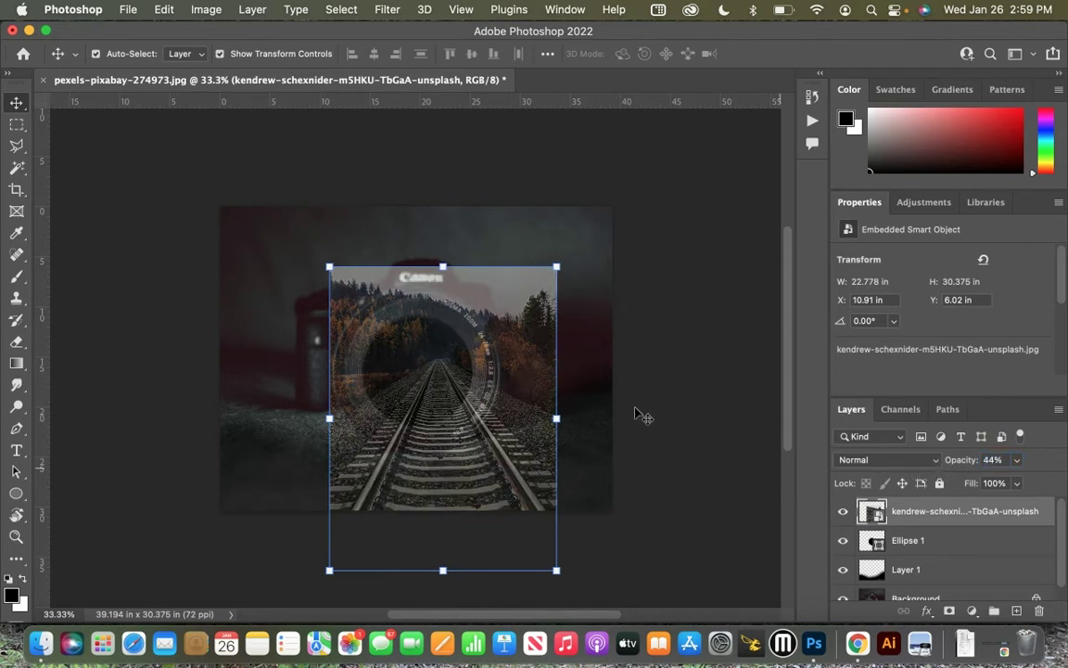
pyautogui.moveTo(429, 394); pyautogui.dragTo(405, 427)
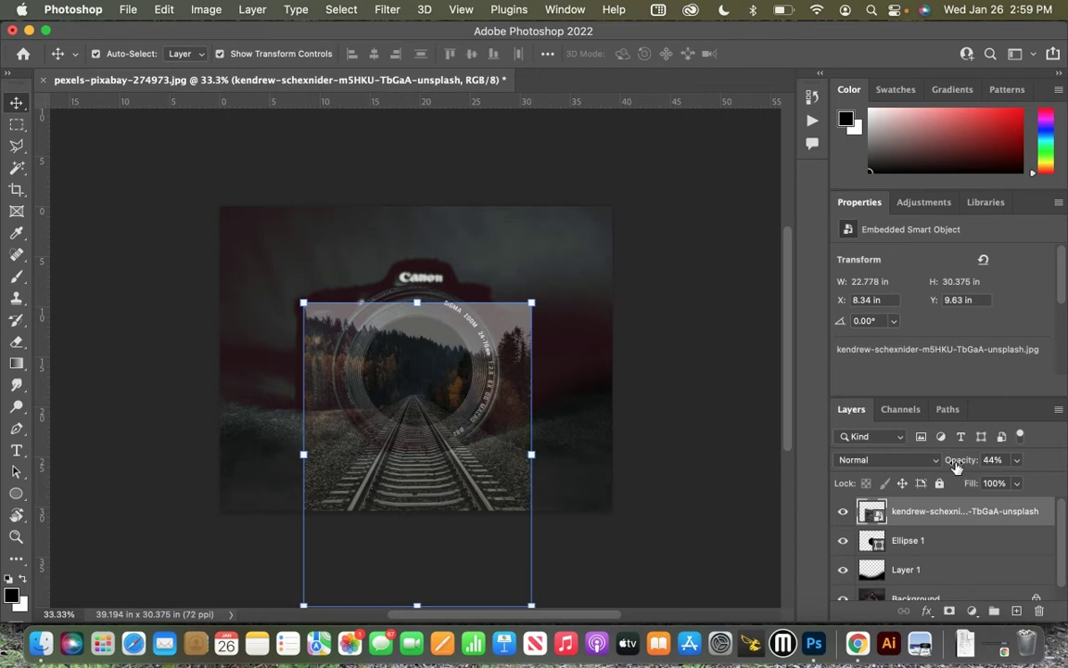
pyautogui.moveTo(958, 466); pyautogui.dragTo(1064, 459)
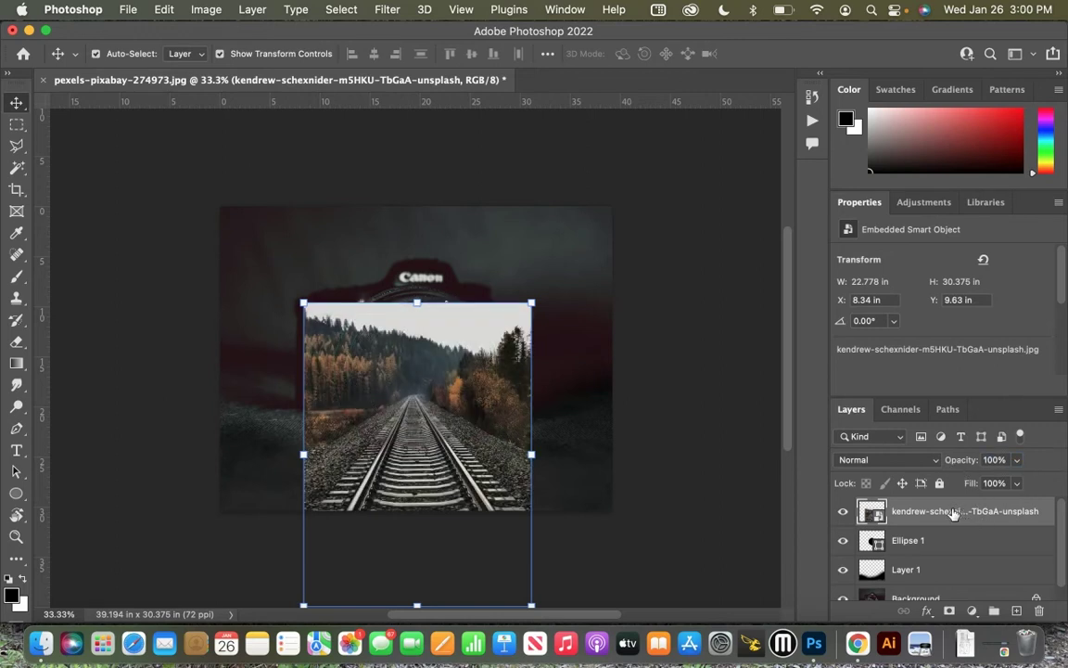
pyautogui.click(669, 469)
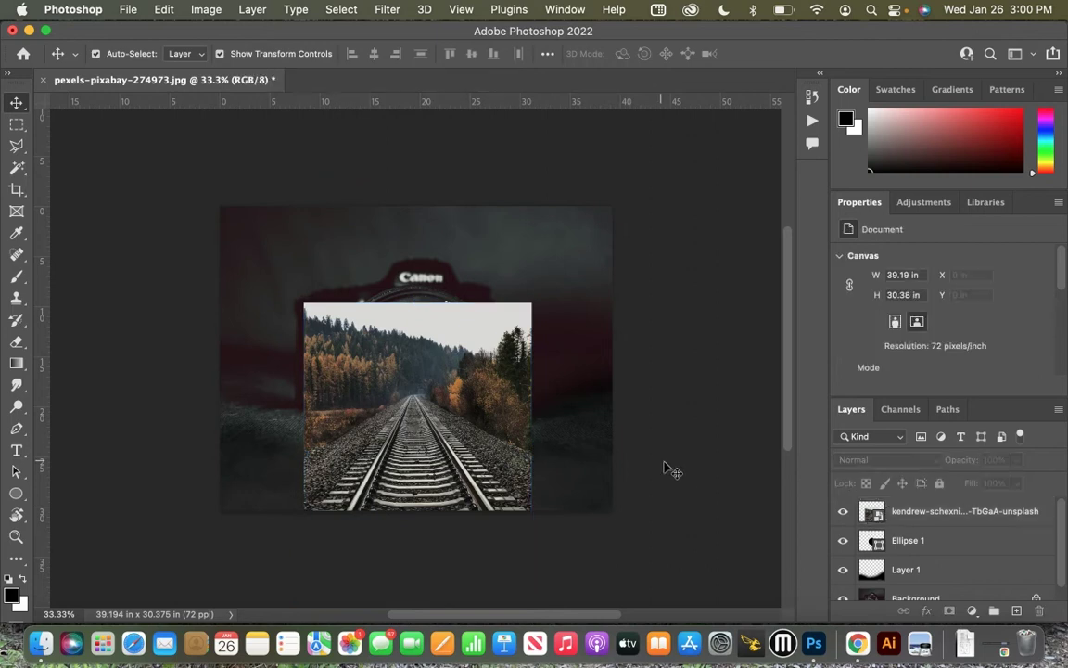
# Clip the railway layer to Ellipse 1, nudge it right to X 8.84 in, and duplicate it.
pyautogui.click(946, 511)
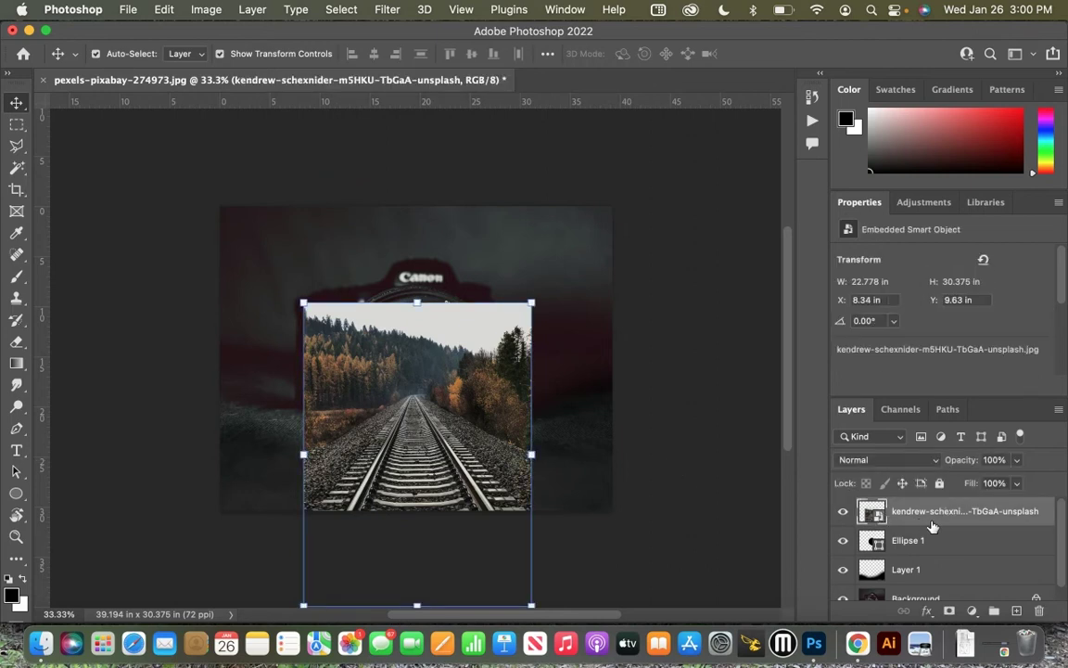
pyautogui.press('super')
pyautogui.press('super+alt+g')
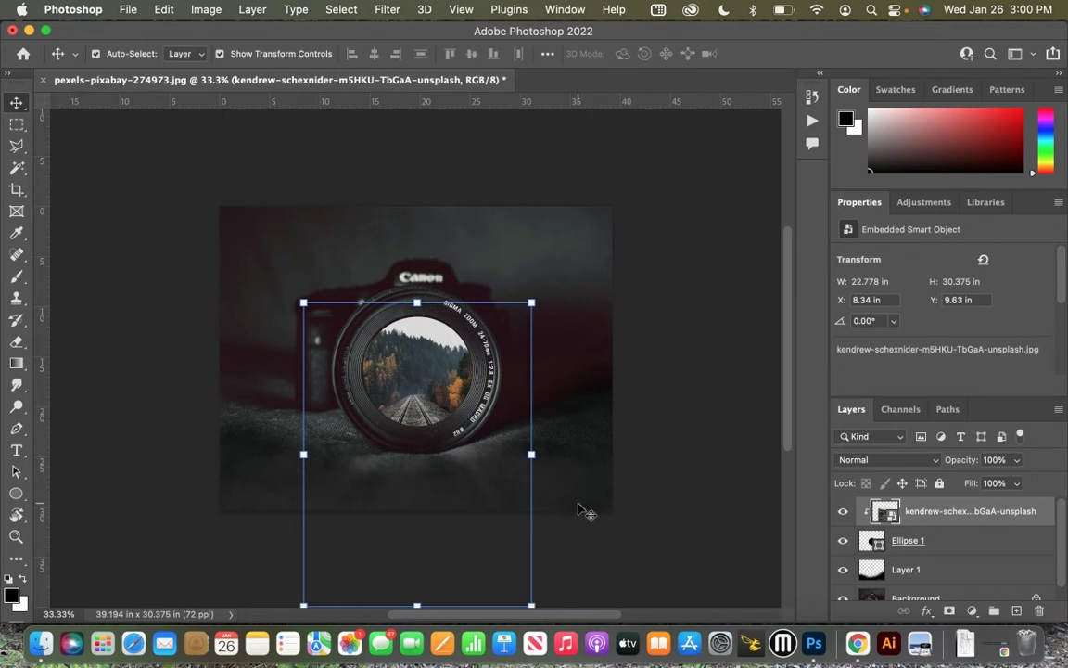
pyautogui.press('Right')
pyautogui.press('Right')
pyautogui.press('Right')
pyautogui.press('Right')
pyautogui.press('Right')
pyautogui.press('Right')
pyautogui.press('Right')
pyautogui.press('Right')
pyautogui.press('Right')
pyautogui.press('Right')
pyautogui.press('Right')
pyautogui.press('Right')
pyautogui.press('Right')
pyautogui.press('Right')
pyautogui.press('Right')
pyautogui.press('Right')
pyautogui.press('Right')
pyautogui.press('Right')
pyautogui.press('Right')
pyautogui.press('Right')
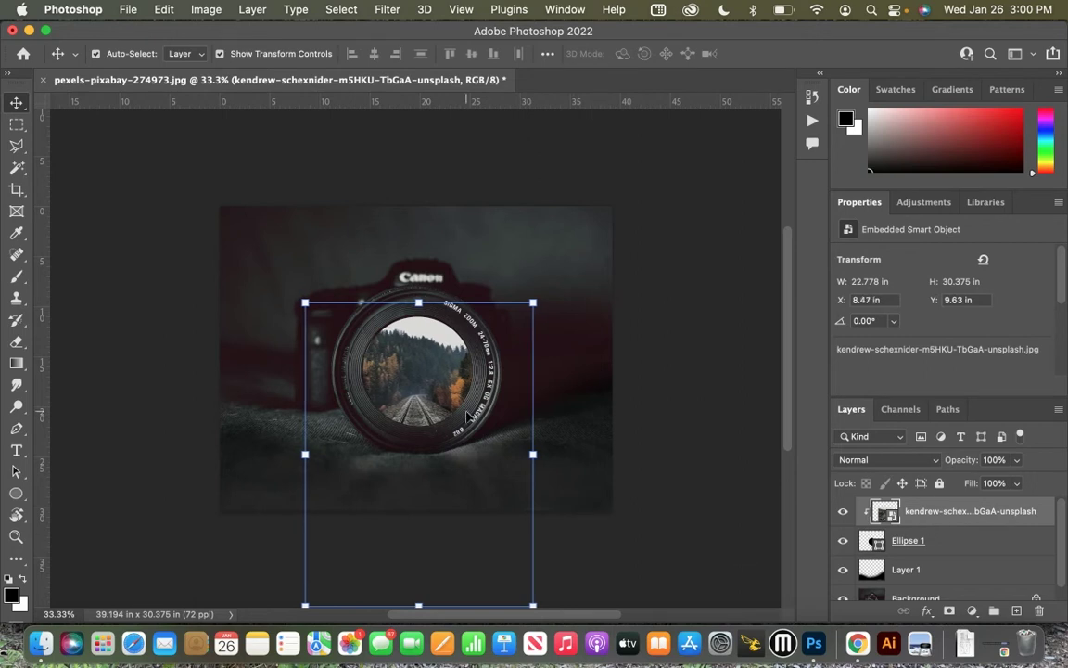
pyautogui.press('Right')
pyautogui.press('Right')
pyautogui.press('Right')
pyautogui.press('Right')
pyautogui.press('Right')
pyautogui.press('Right')
pyautogui.press('Right')
pyautogui.press('Right')
pyautogui.press('Right')
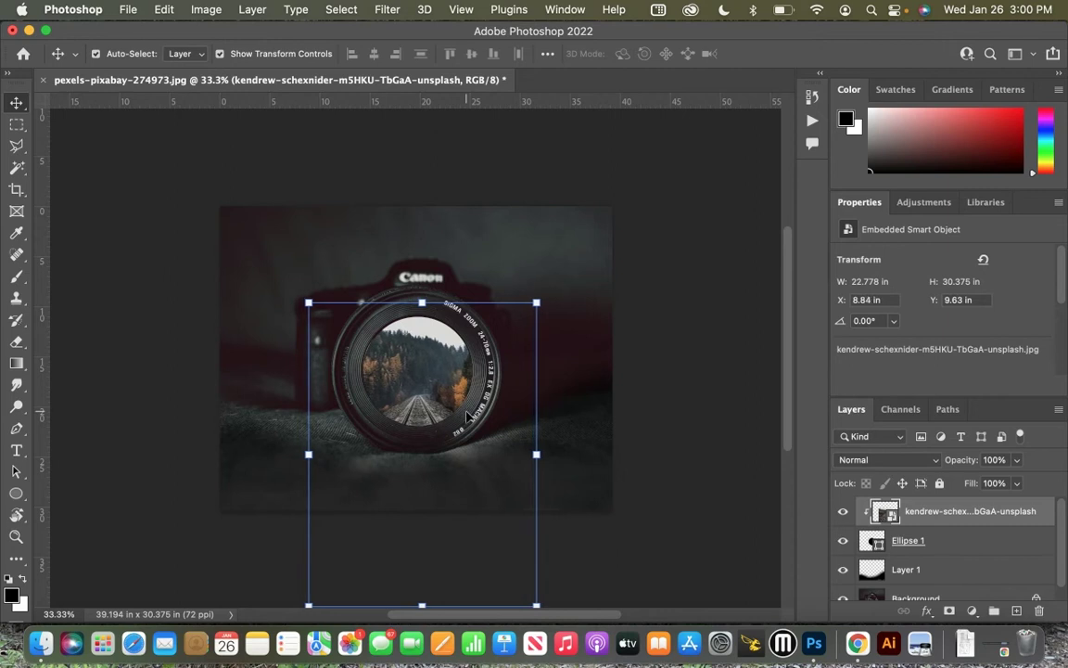
pyautogui.press('super')
pyautogui.press('super+j')
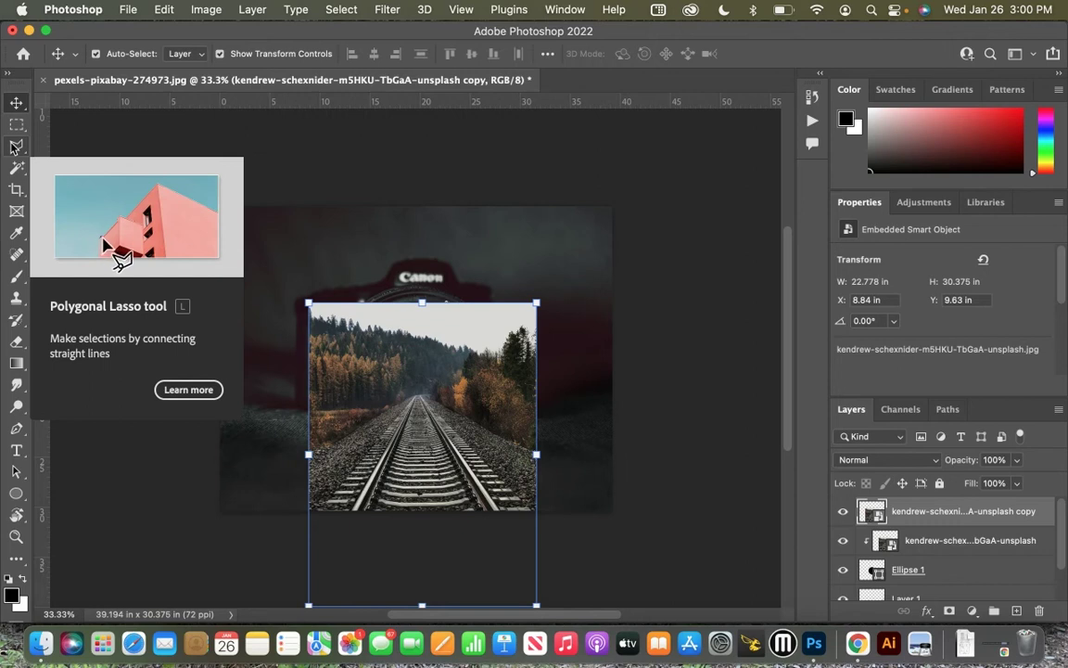
# Outline the tracks from vanishing point to bottom edge with Polygonal Lasso and mask the copy to them.
pyautogui.click(16, 146)
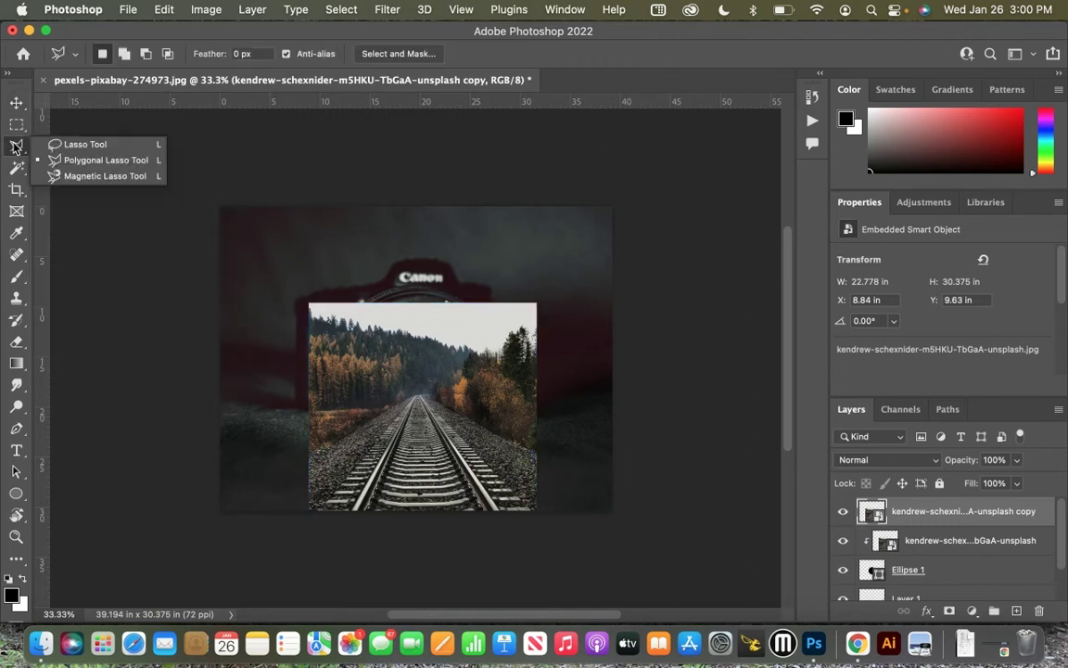
pyautogui.click(80, 161)
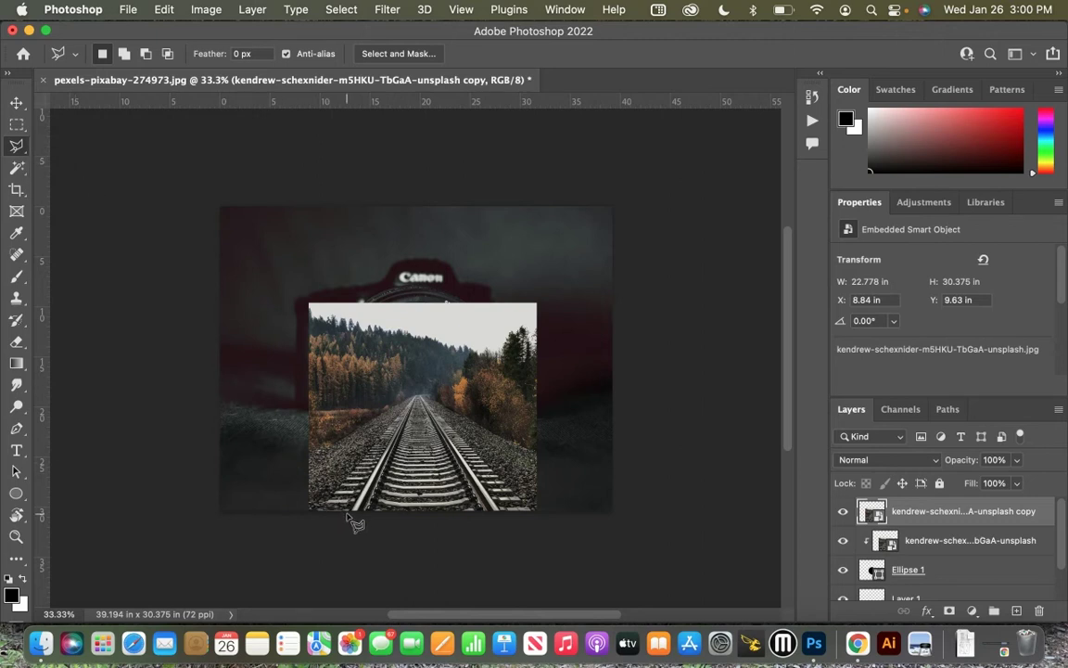
pyautogui.press('super+equal')
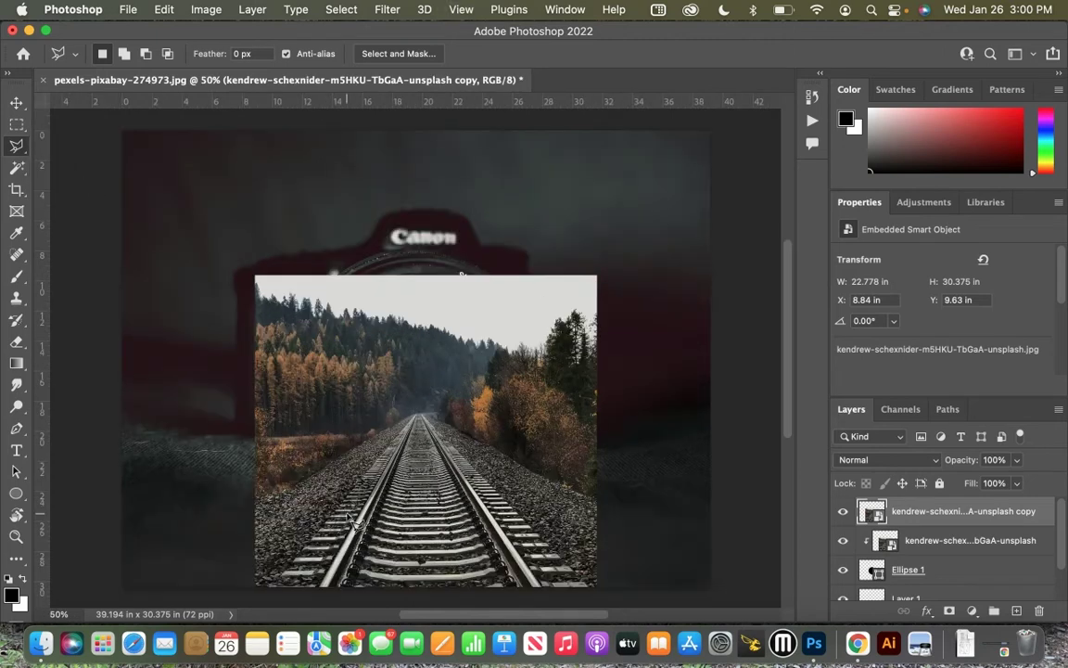
pyautogui.scroll(-4, 351, 519)
pyautogui.press('super+equal')
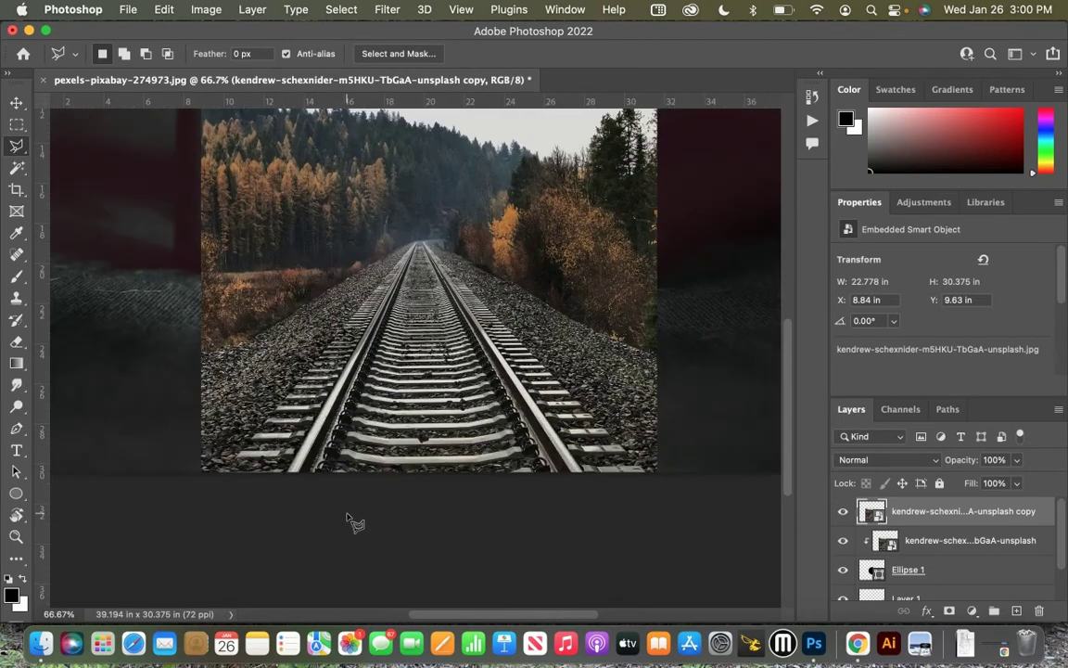
pyautogui.click(420, 239)
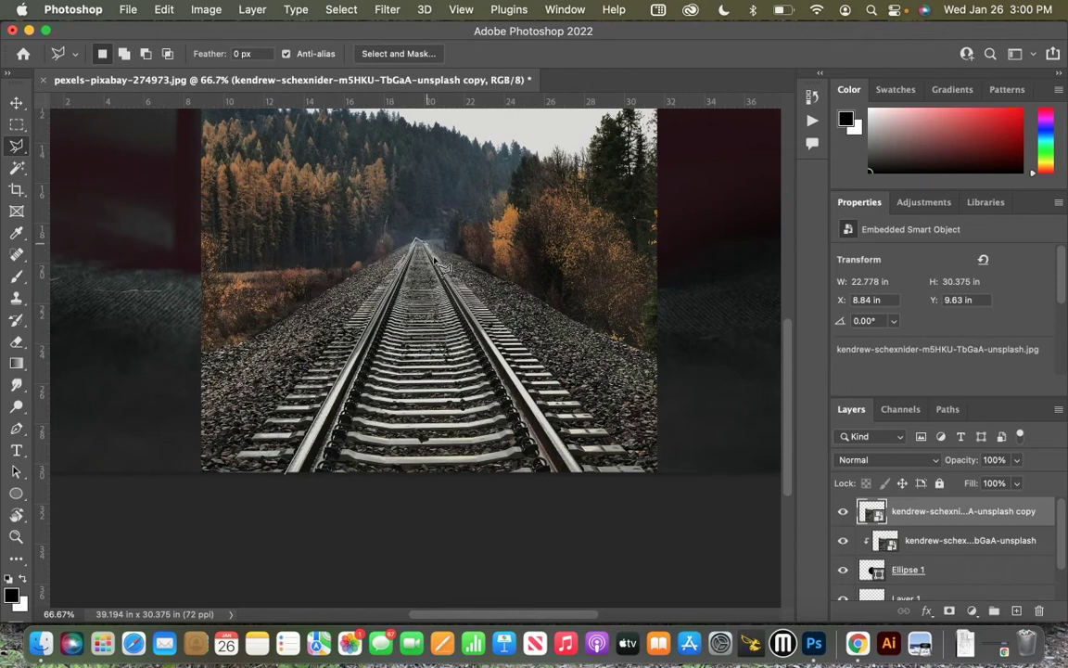
pyautogui.click(587, 476)
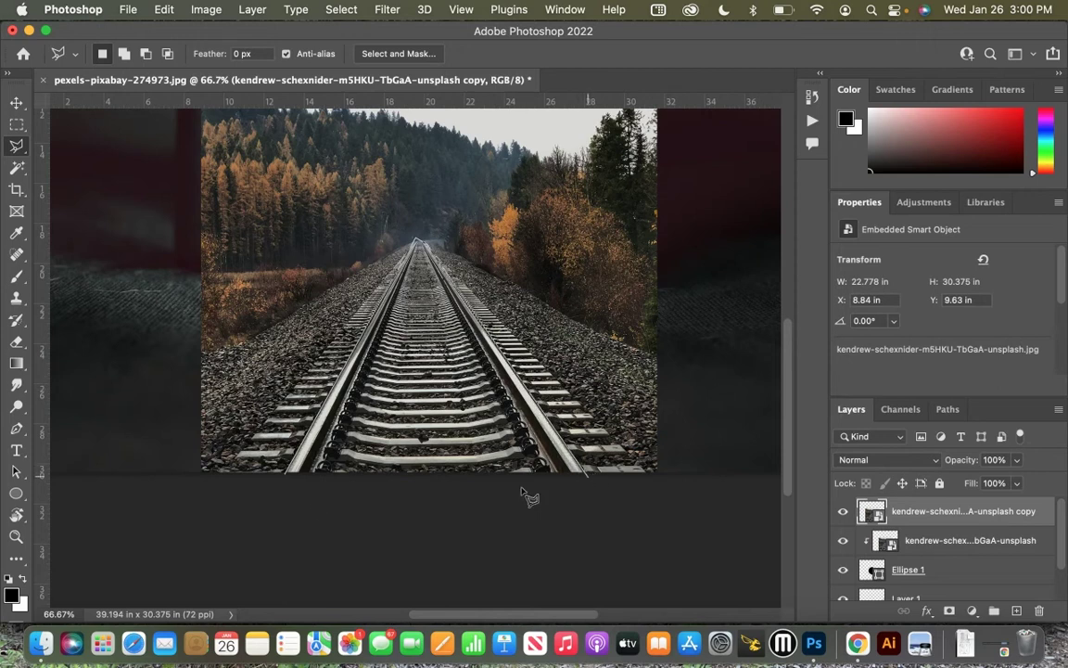
pyautogui.click(288, 480)
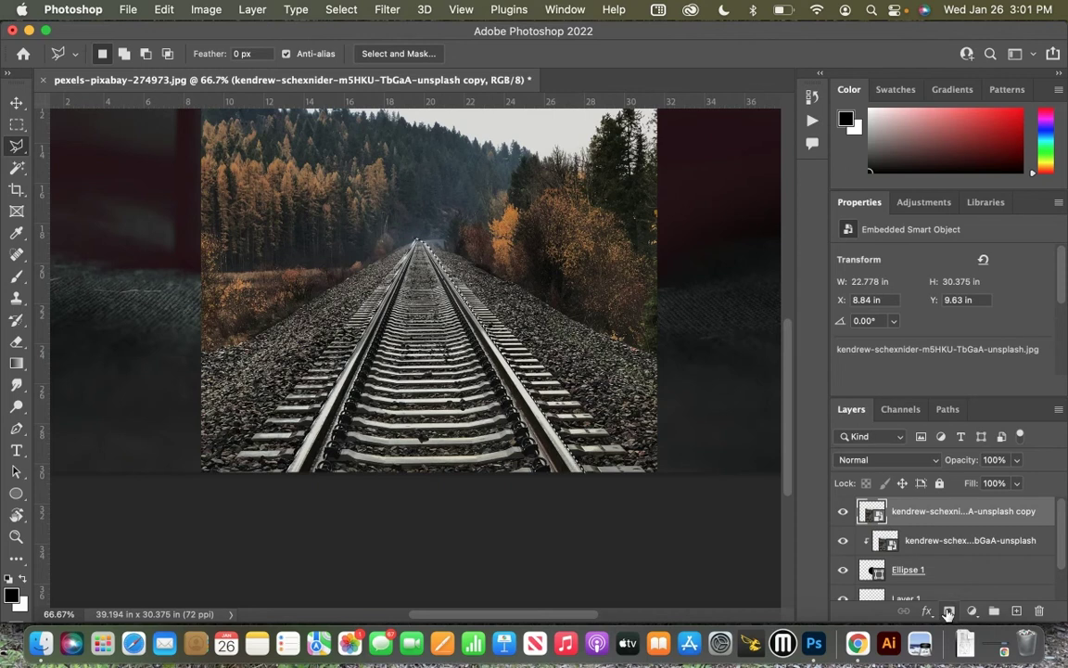
pyautogui.click(948, 612)
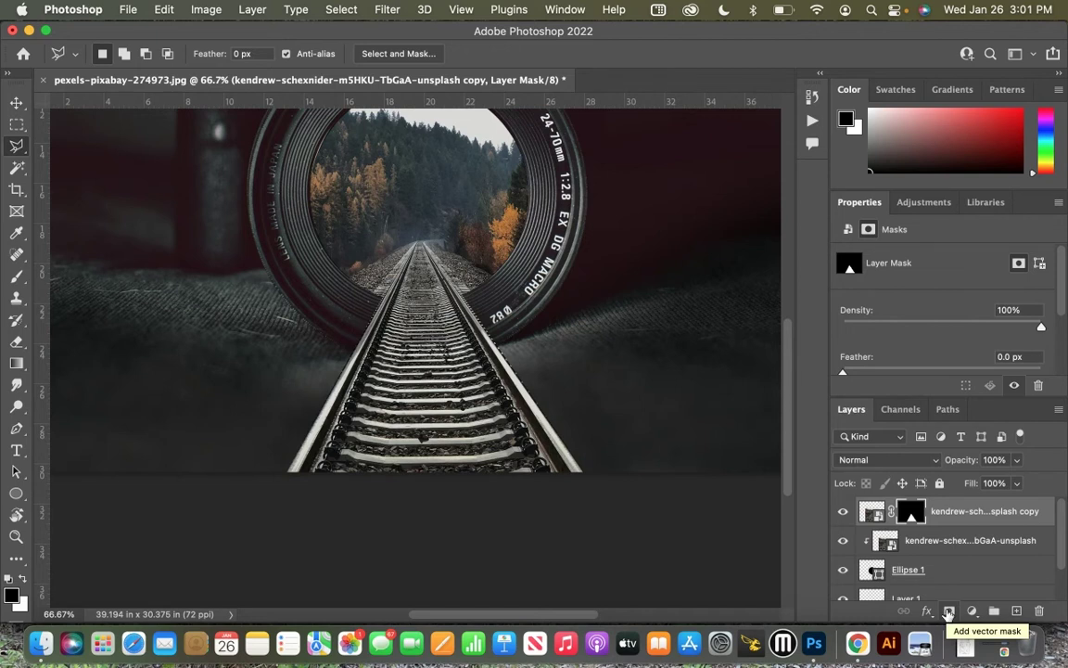
# Zoom out to 50% to view the whole composite and add empty Layer 2 on top.
pyautogui.press('super+minus')
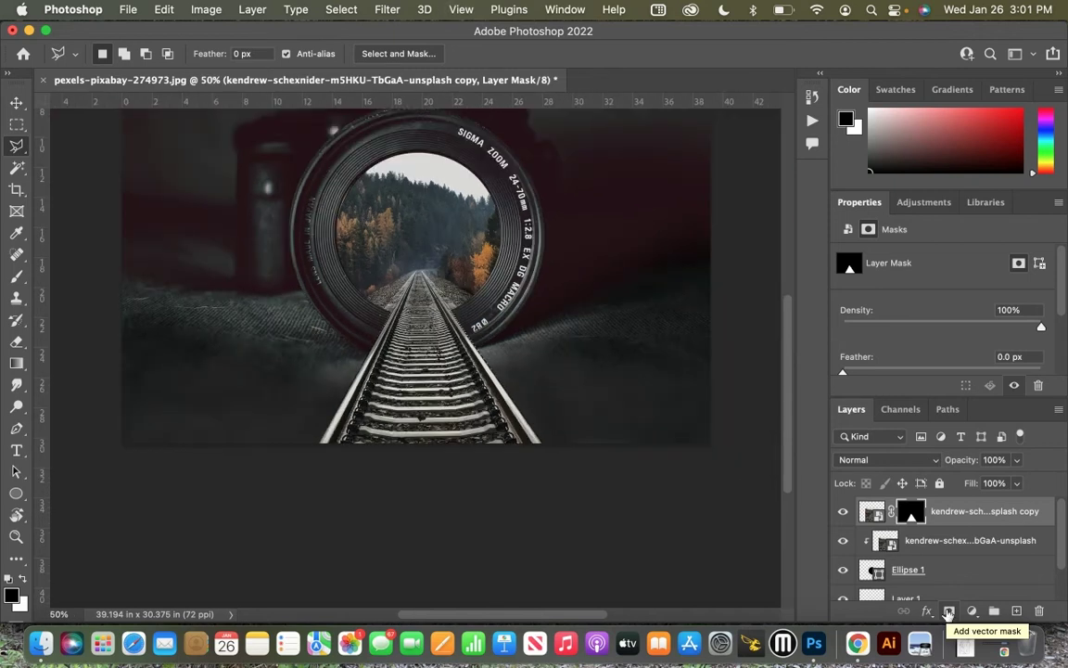
pyautogui.press('super+minus')
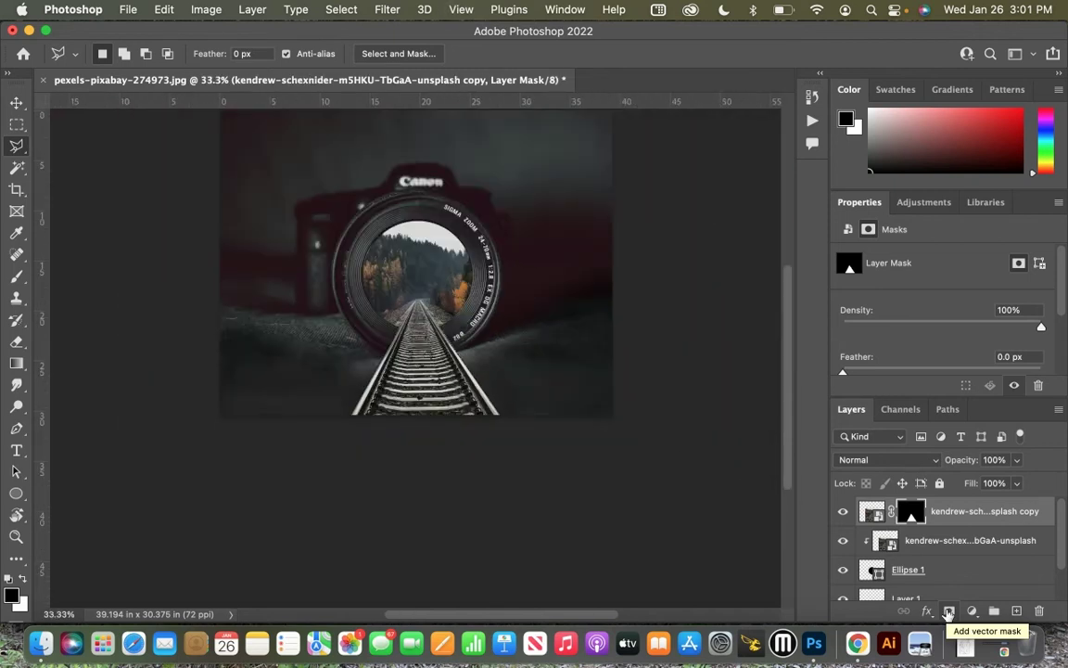
pyautogui.press('super+0')
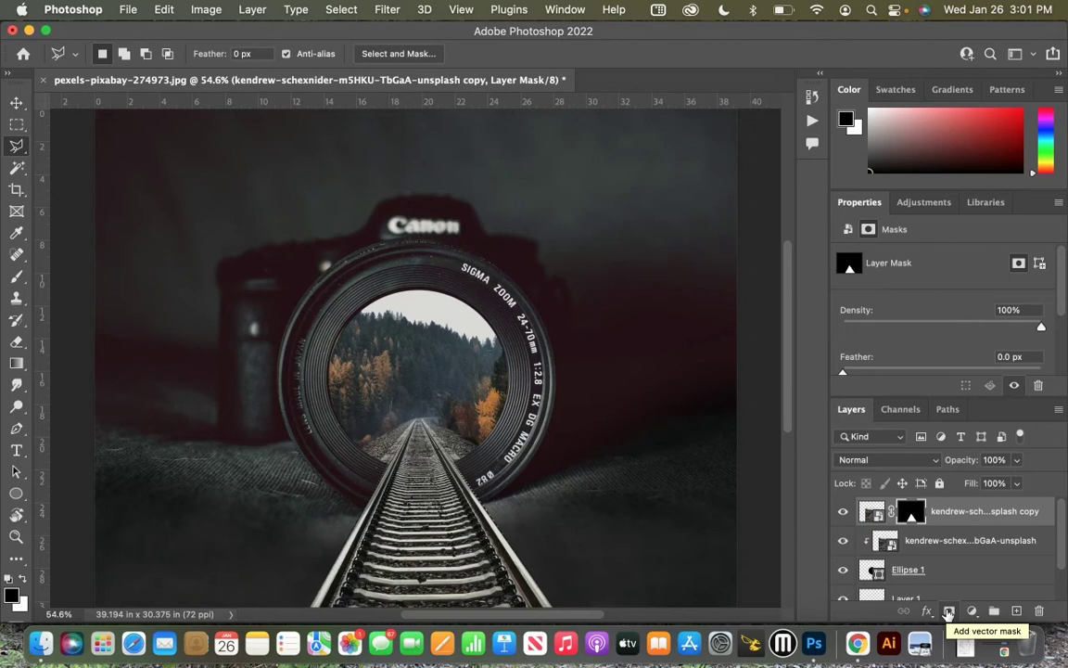
pyautogui.press('super+minus')
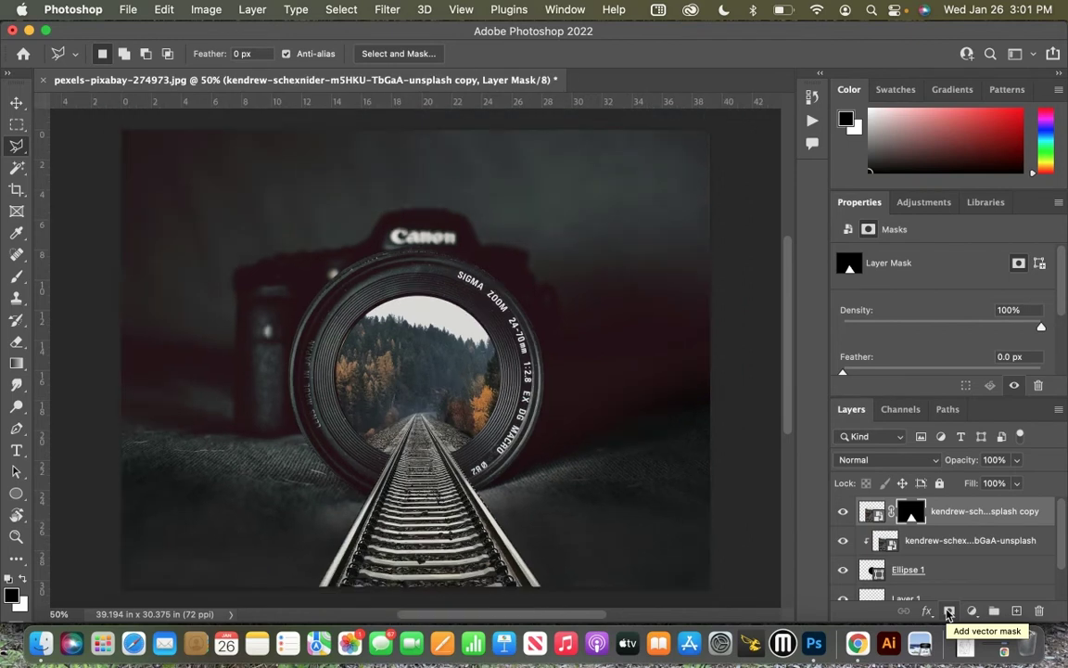
pyautogui.click(1017, 611)
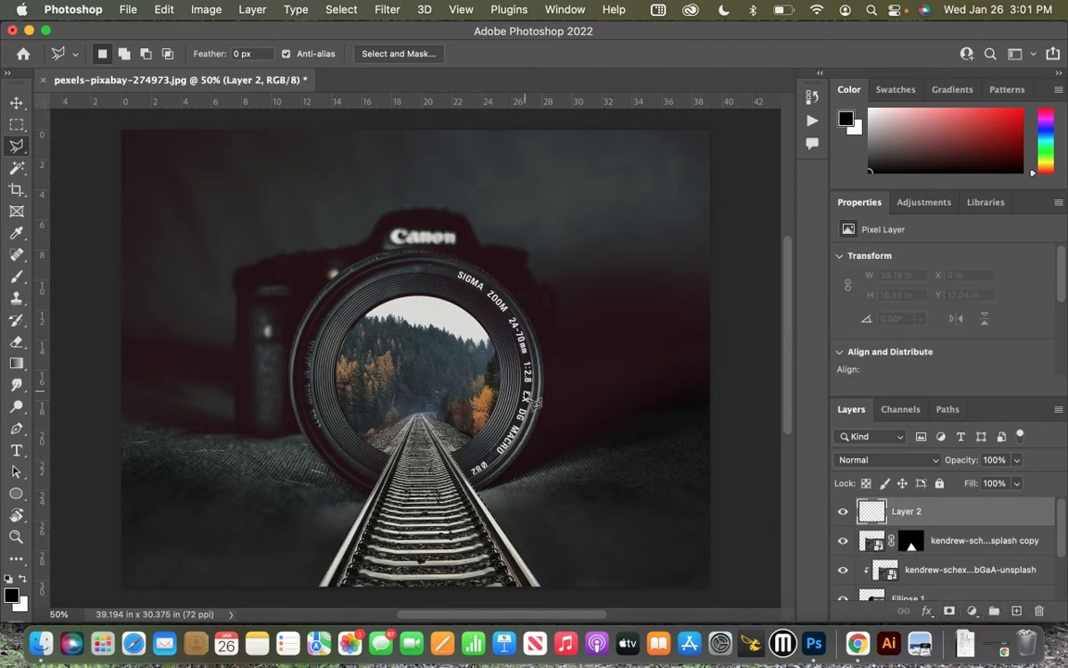
# Set the brush foreground colour to a bright, fully saturated golden yellow.
pyautogui.press('b')
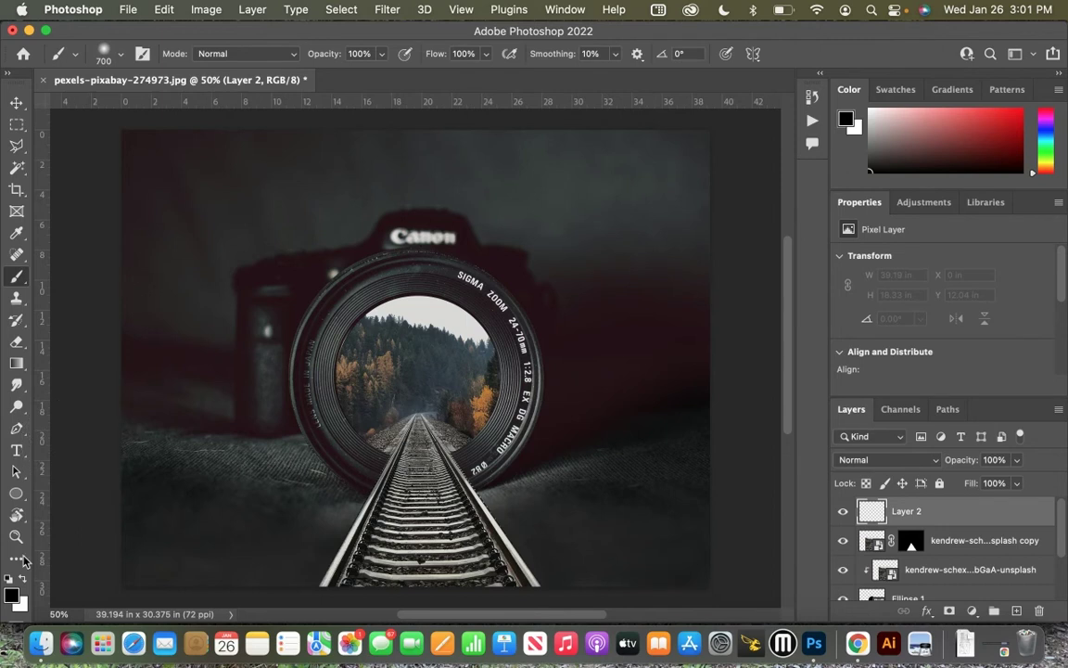
pyautogui.click(11, 593)
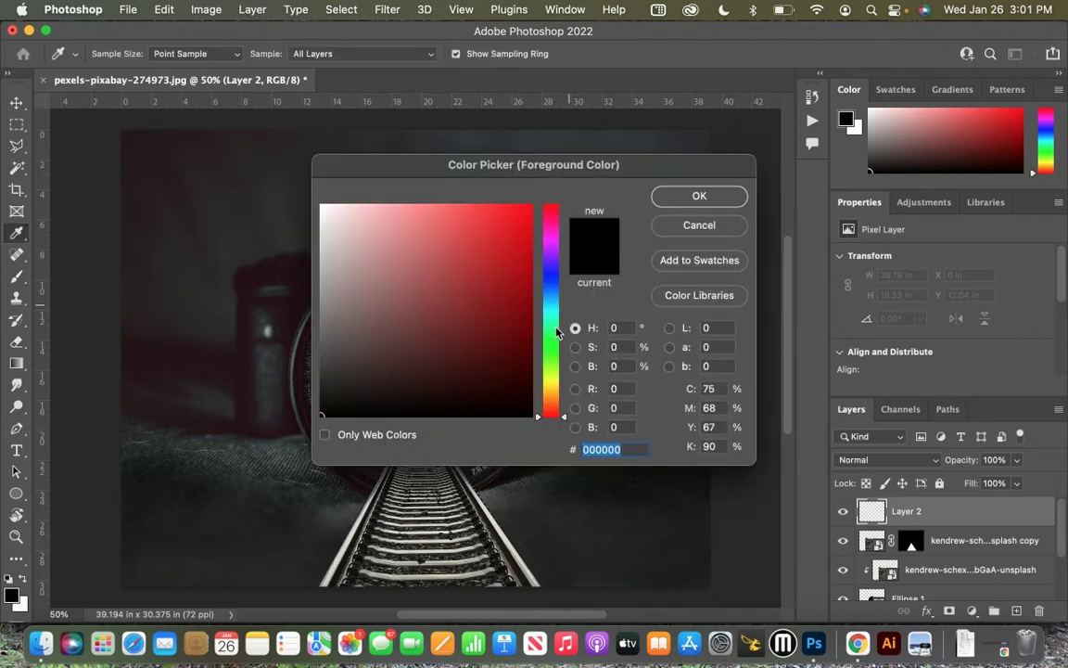
pyautogui.click(551, 379)
pyautogui.click(540, 380)
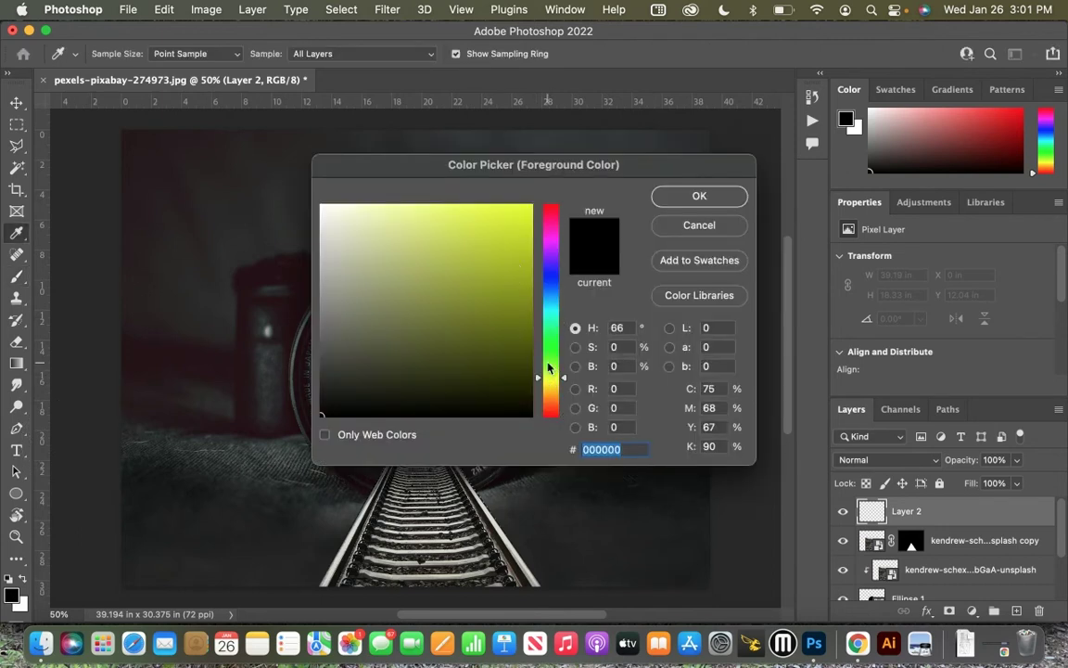
pyautogui.moveTo(538, 382); pyautogui.dragTo(540, 386)
pyautogui.click(498, 270)
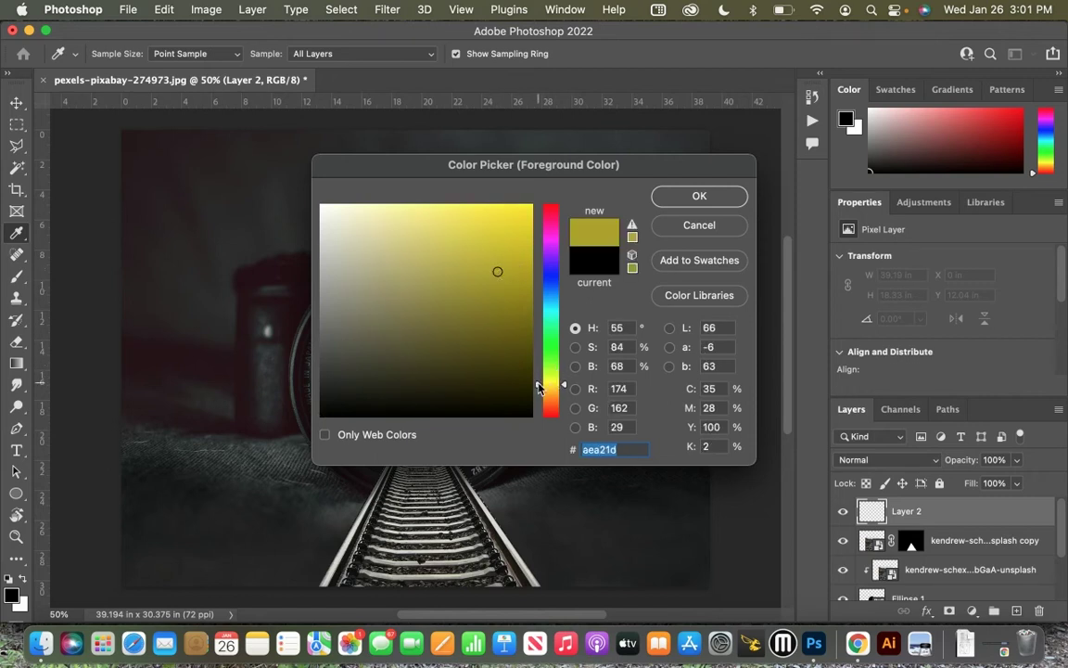
pyautogui.moveTo(538, 386); pyautogui.dragTo(538, 393)
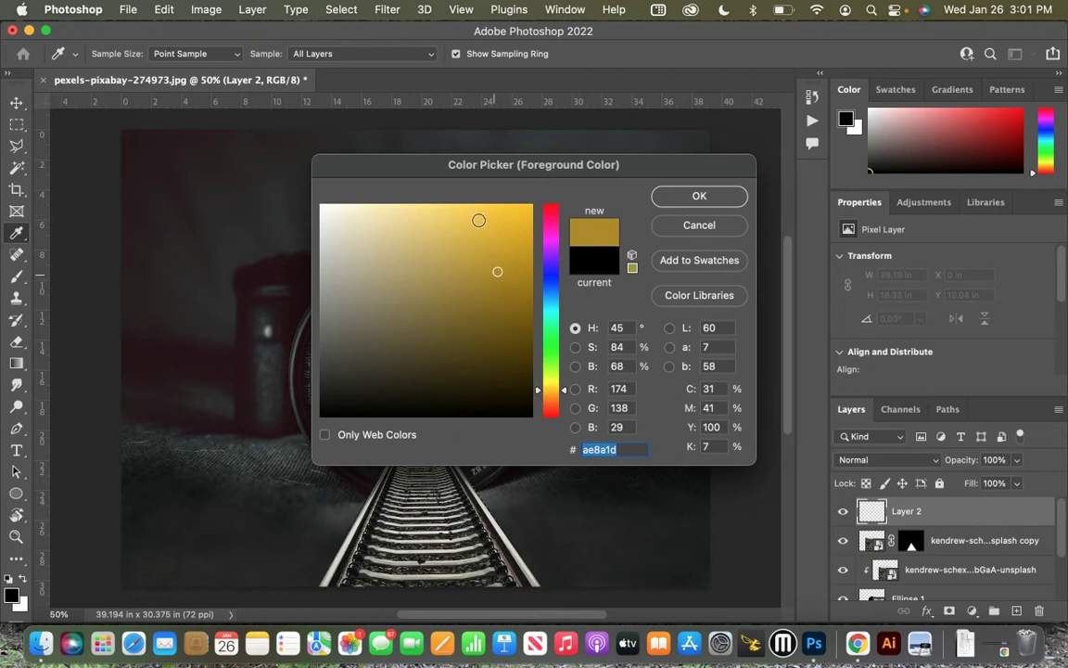
pyautogui.moveTo(477, 217); pyautogui.dragTo(560, 214)
pyautogui.click(698, 195)
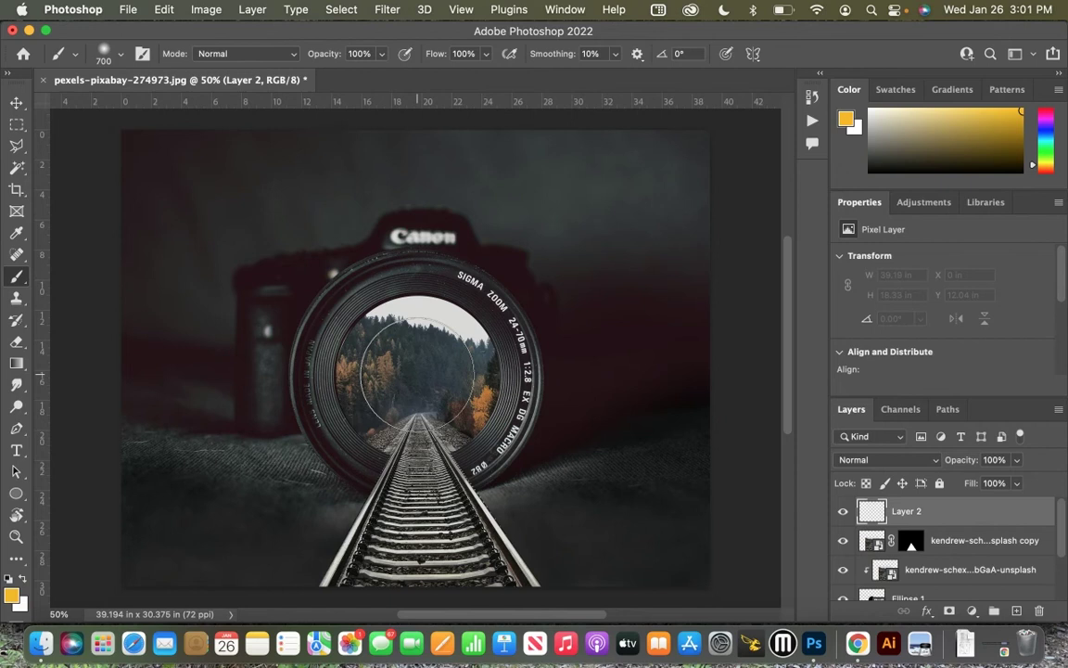
# Paint a glow inside the lens on Layer 2, blended as Overlay at 76% opacity.
pyautogui.click(417, 372)
pyautogui.click(408, 373)
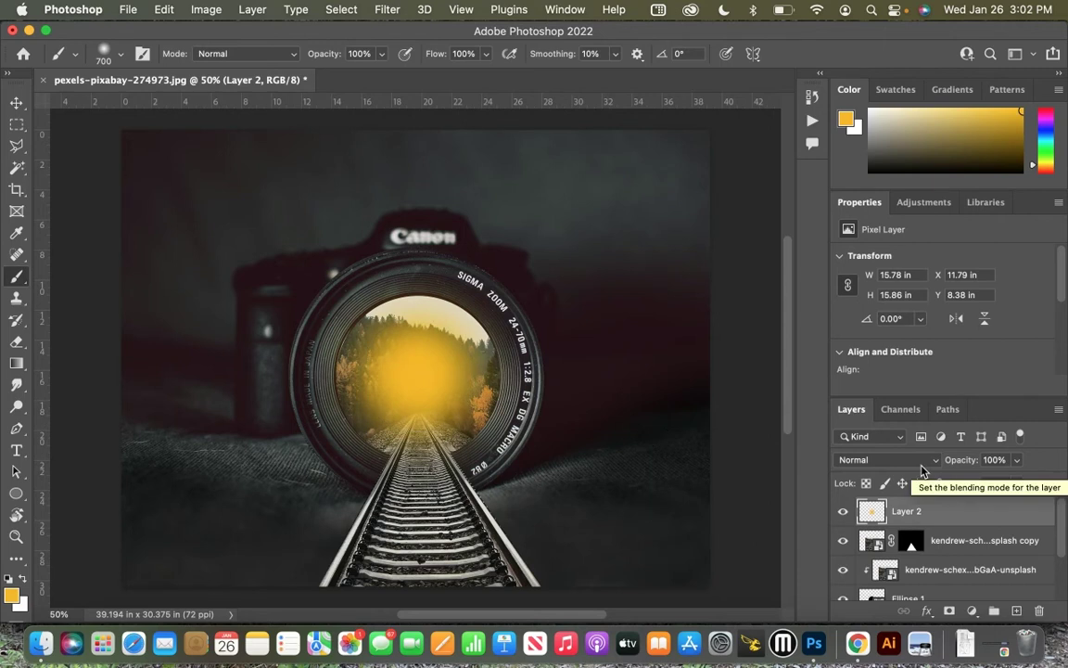
pyautogui.click(923, 471)
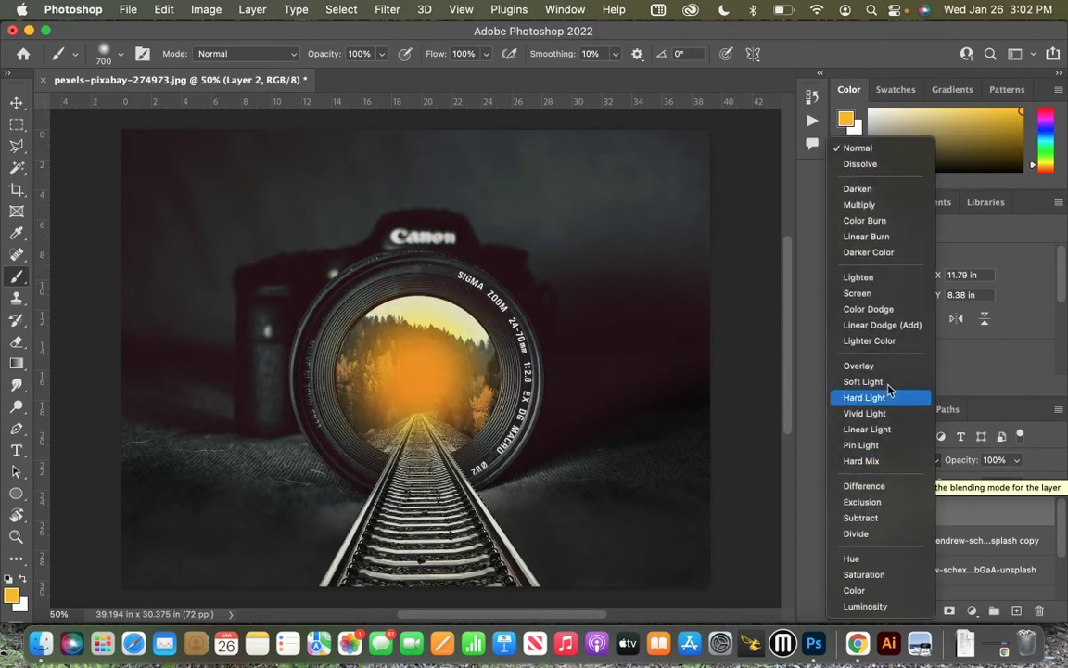
pyautogui.click(887, 366)
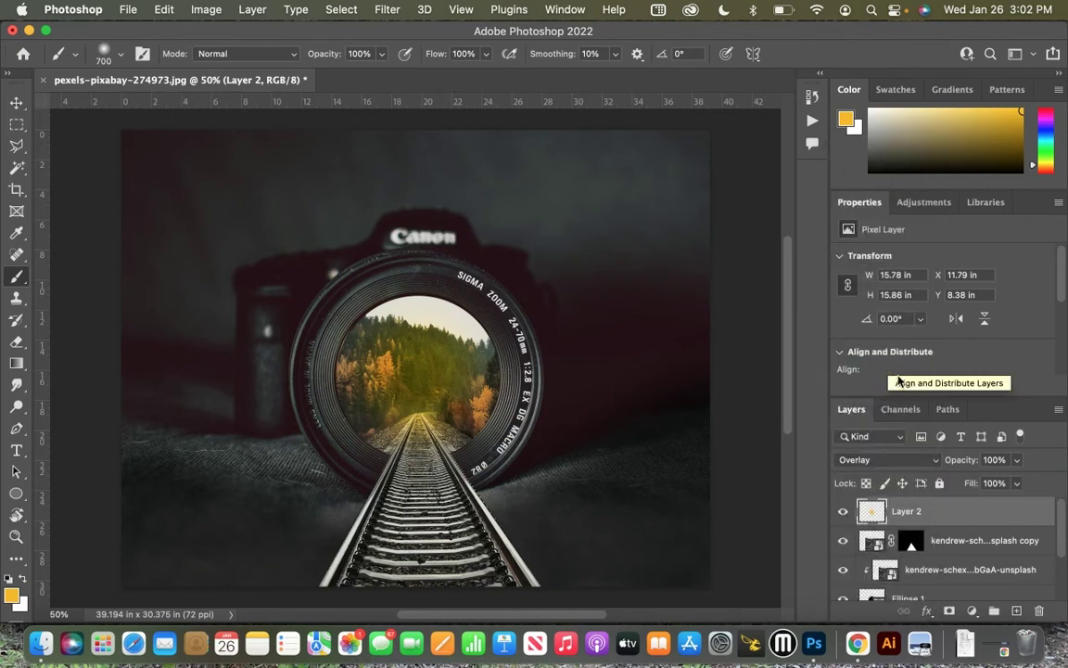
pyautogui.moveTo(963, 467); pyautogui.dragTo(942, 475)
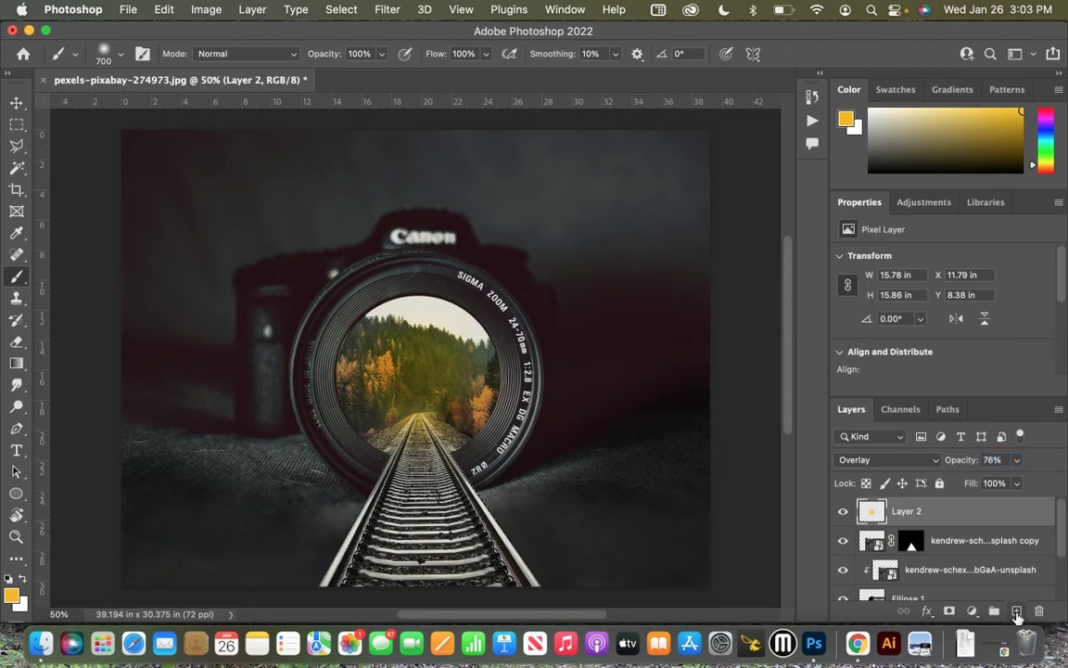
# Add Layer 3 and paint yellow along the railway tracks with a 250 px brush.
pyautogui.click(1016, 612)
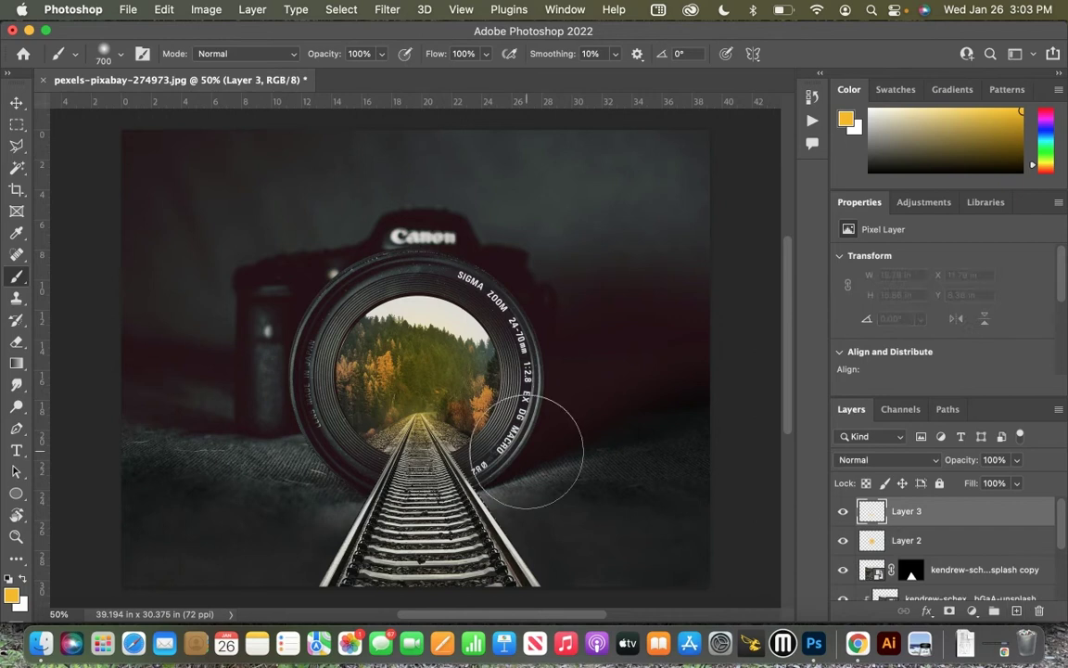
pyautogui.press('[')
pyautogui.press('[')
pyautogui.press('[')
pyautogui.press('[')
pyautogui.press('[')
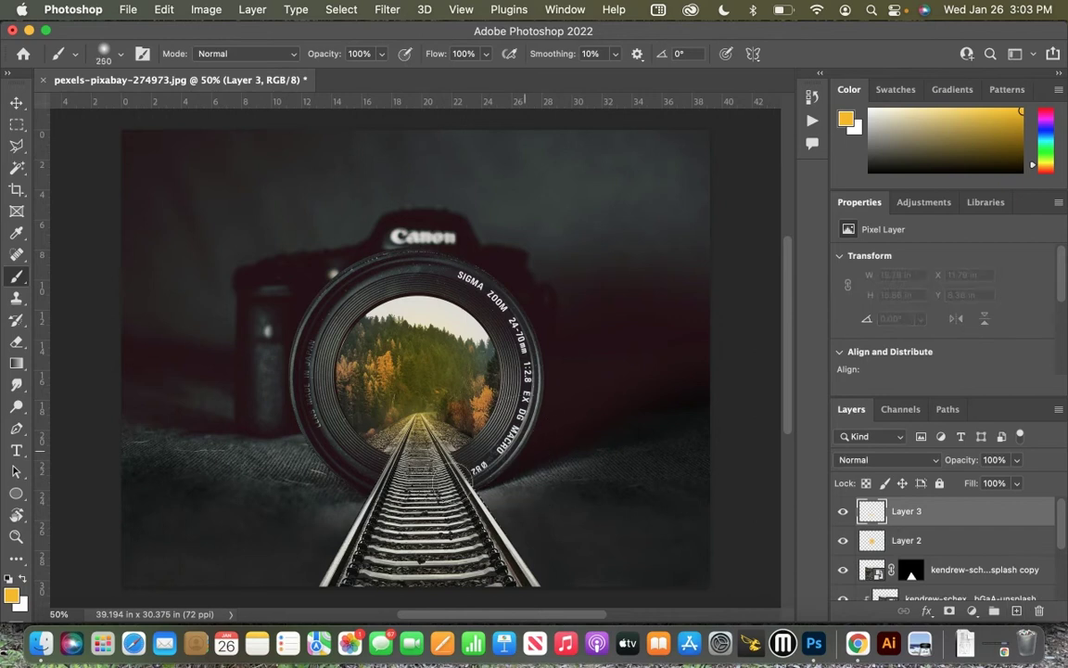
pyautogui.moveTo(376, 470)
pyautogui.mouseDown()
pyautogui.moveTo(307, 586)
pyautogui.moveTo(389, 436)
pyautogui.moveTo(468, 557)
pyautogui.moveTo(422, 524)
pyautogui.moveTo(414, 501)
pyautogui.moveTo(524, 554)
pyautogui.moveTo(408, 422)
pyautogui.moveTo(458, 482)
pyautogui.moveTo(379, 407)
pyautogui.moveTo(404, 417)
pyautogui.moveTo(423, 478)
pyautogui.moveTo(357, 408)
pyautogui.moveTo(366, 419)
pyautogui.mouseUp()
pyautogui.moveTo(410, 483)
pyautogui.mouseDown()
pyautogui.moveTo(390, 474)
pyautogui.moveTo(394, 484)
pyautogui.mouseUp()
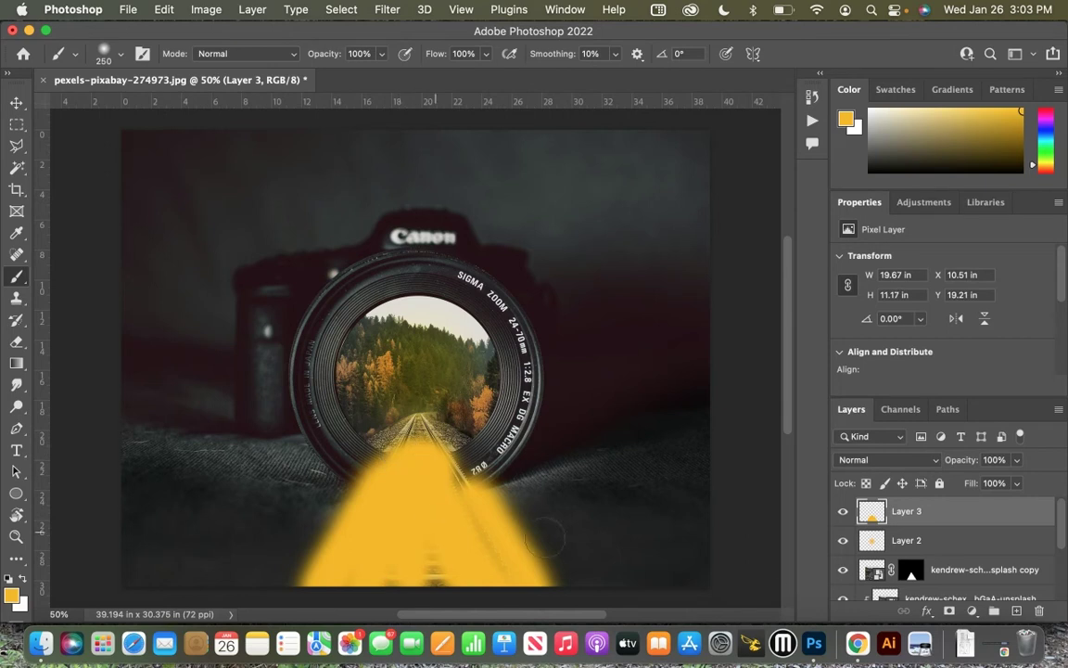
# Blend Layer 3 as Overlay at 23% opacity, toggling its visibility to compare the glow.
pyautogui.click(888, 460)
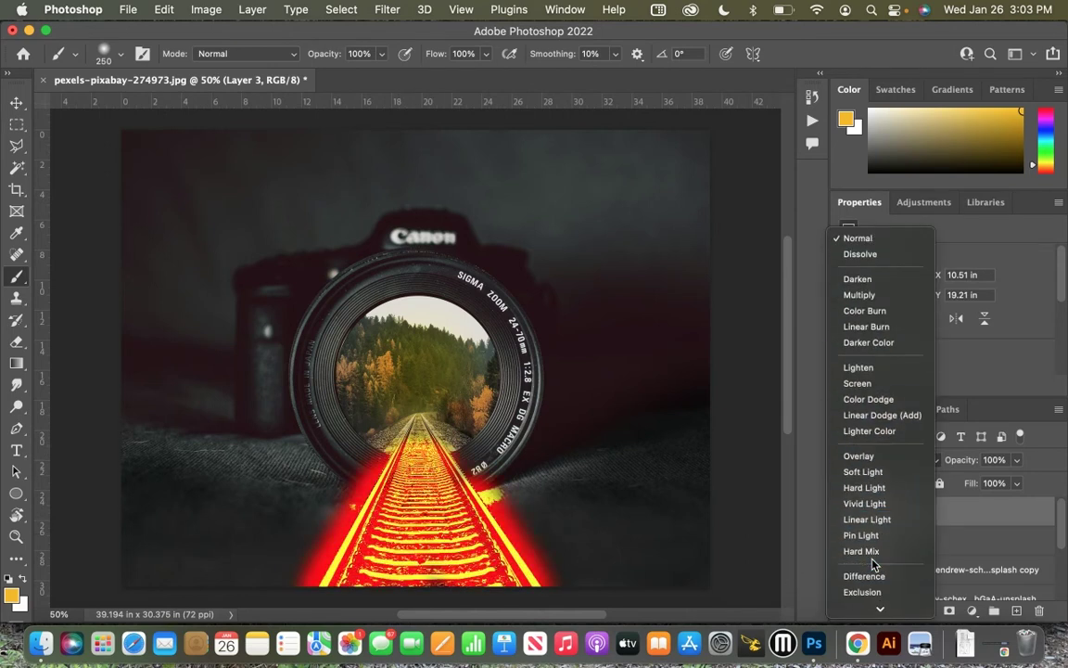
pyautogui.click(880, 461)
pyautogui.moveTo(961, 464); pyautogui.dragTo(897, 468)
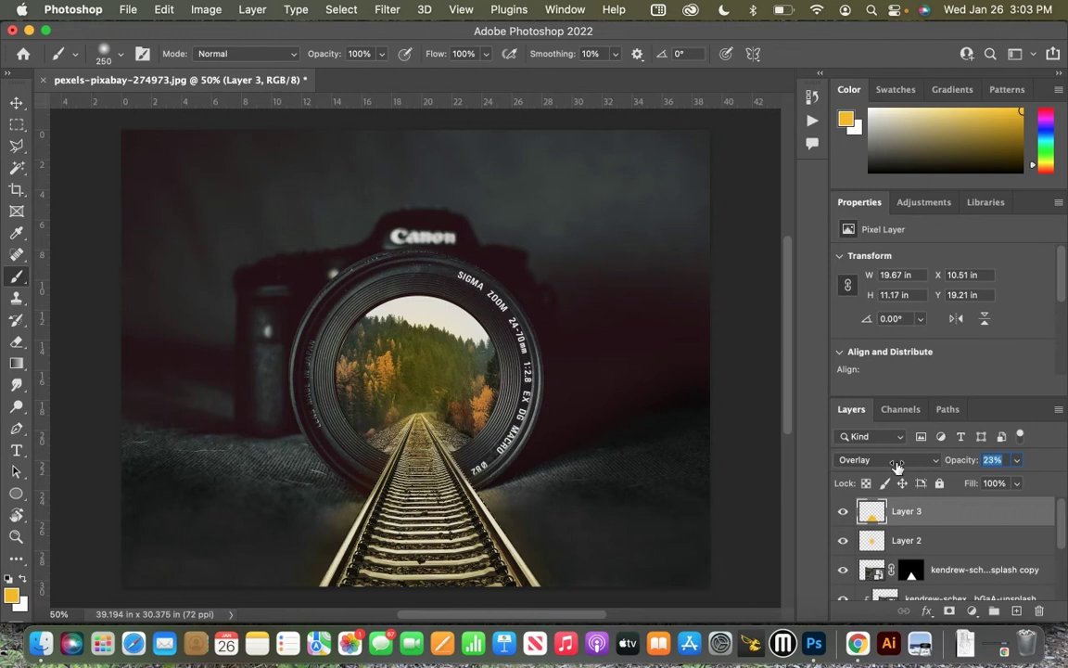
pyautogui.click(844, 511)
pyautogui.click(845, 518)
pyautogui.click(845, 518)
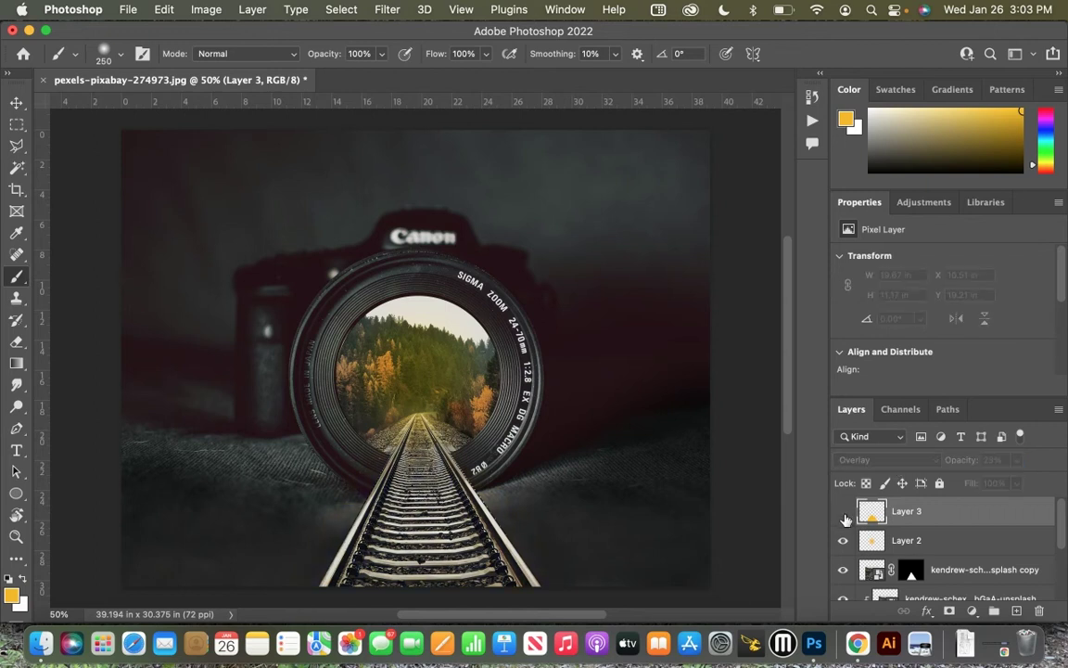
pyautogui.click(845, 517)
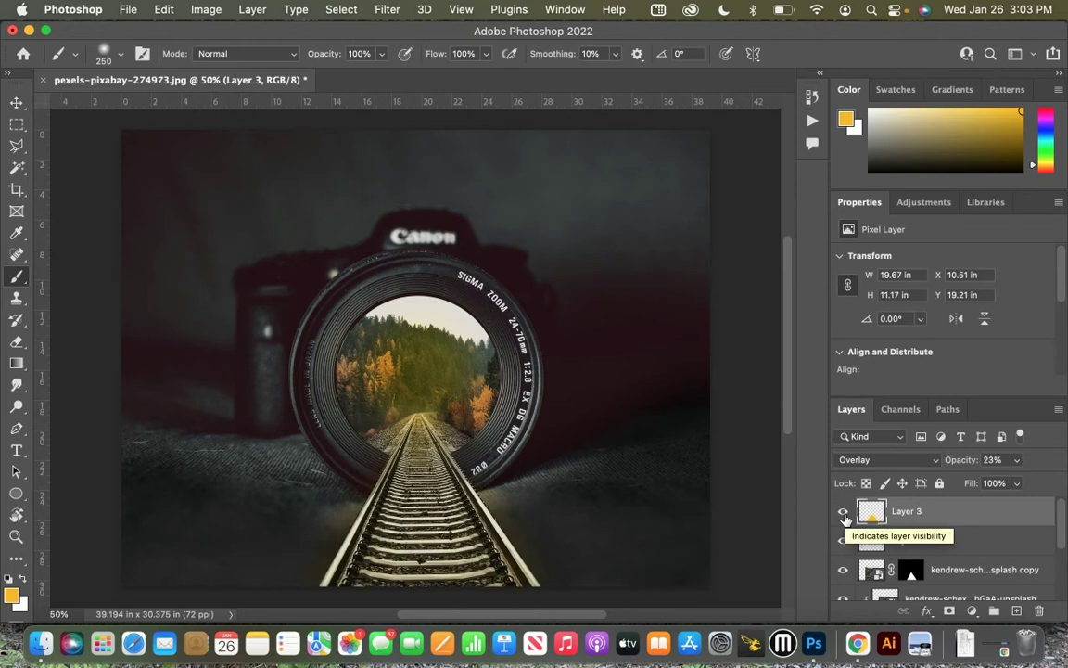
# Drag daiga-ellaby-JZ51o_-UOY8-unsplash.jpg from the Camera Tunnel folder into Photoshop and view it at 50%.
pyautogui.press('super+Tab')
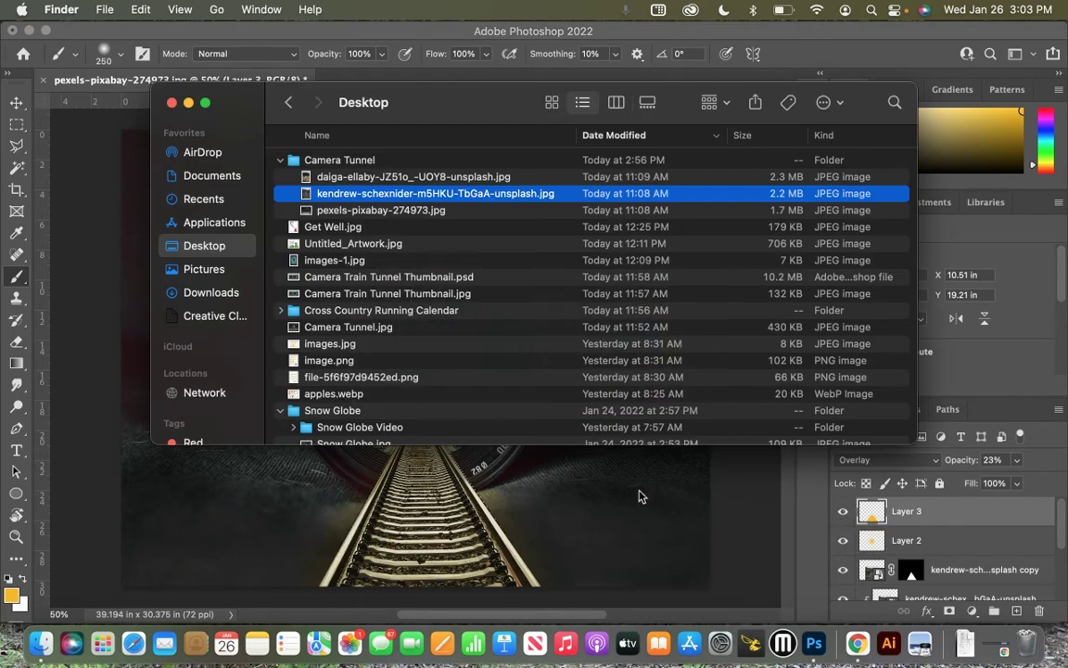
pyautogui.click(339, 178)
pyautogui.moveTo(337, 182); pyautogui.dragTo(814, 647)
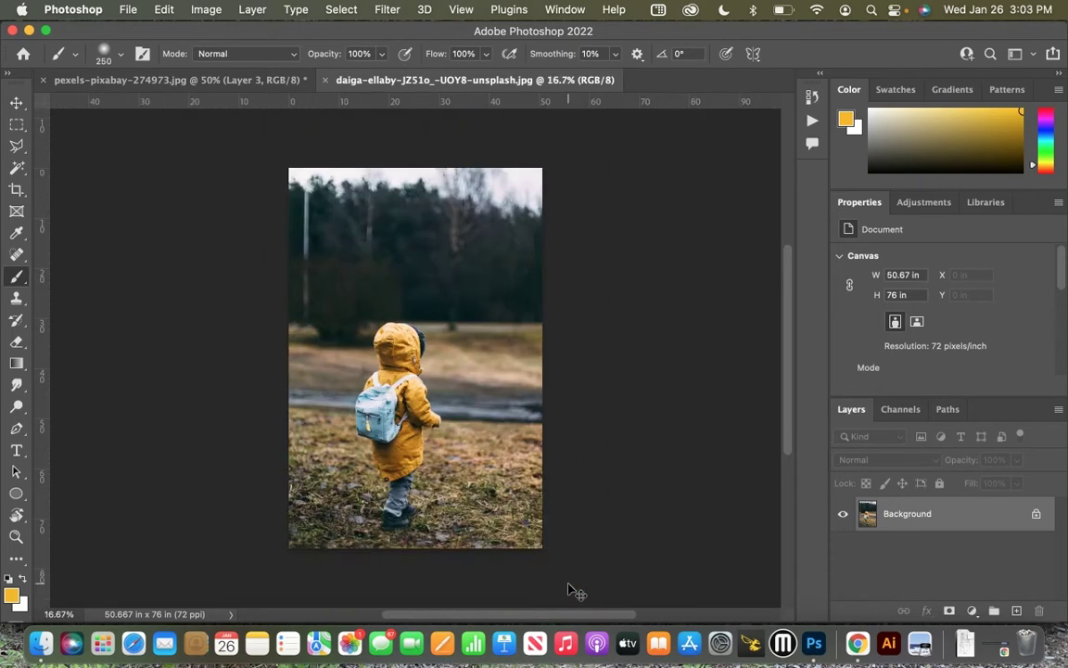
pyautogui.press('super+plus')
pyautogui.press('super+plus')
pyautogui.press('super+plus')
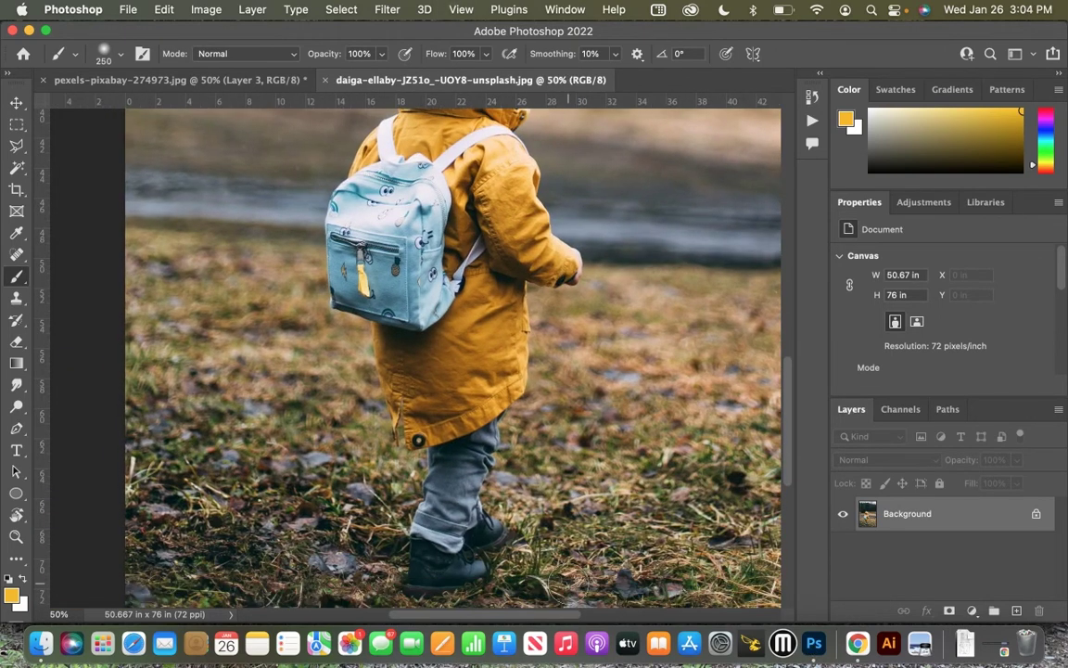
# Quick Select the child: yellow hood, backpack, shoulders, jeans and boots.
pyautogui.scroll(5, 153, 310)
pyautogui.press('w')
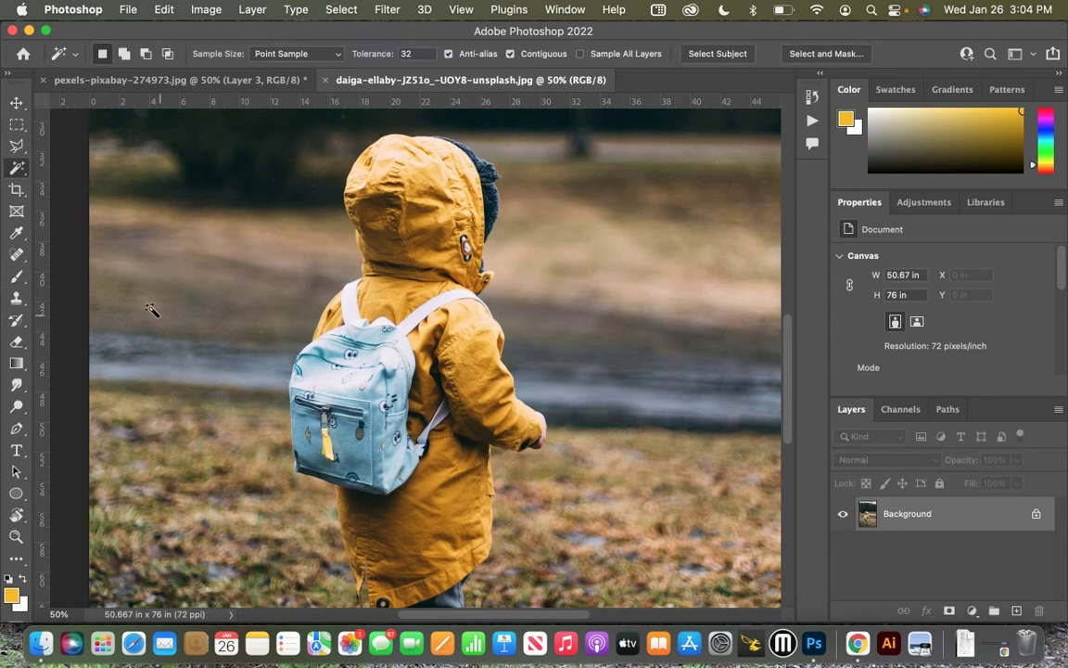
pyautogui.rightClick(17, 168)
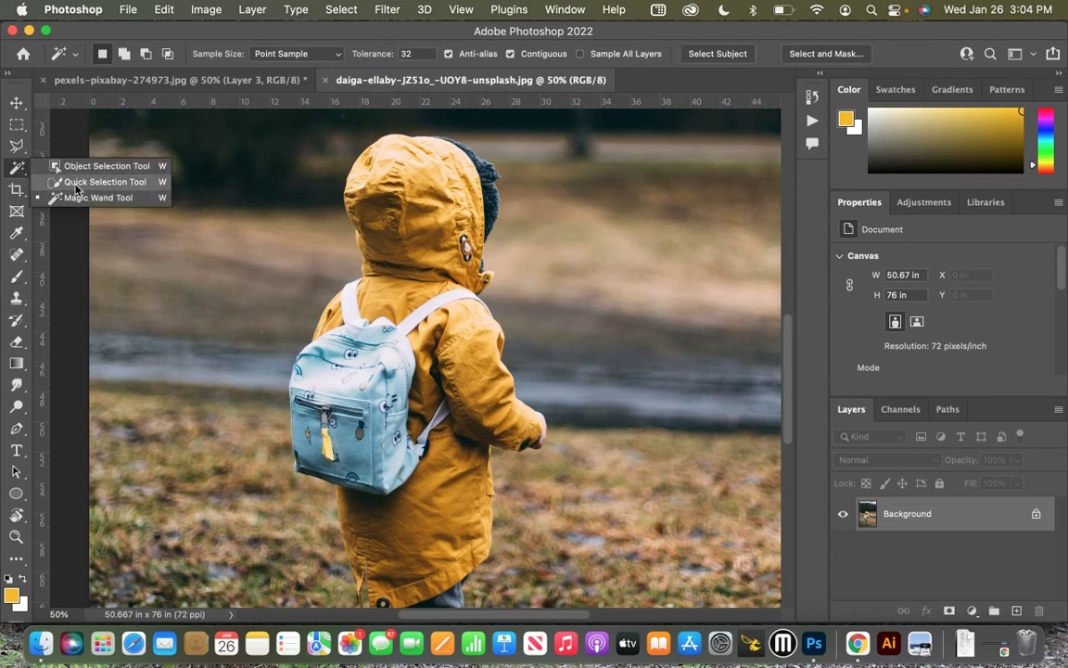
pyautogui.click(104, 181)
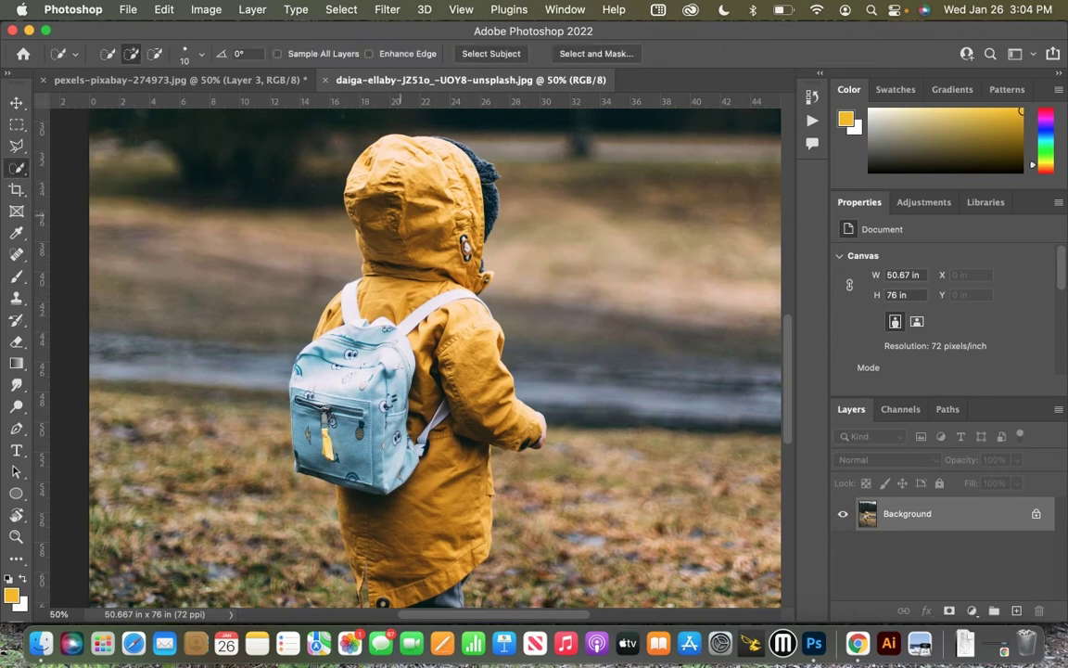
pyautogui.press(']')
pyautogui.press(']')
pyautogui.press(']')
pyautogui.press(']')
pyautogui.press(']')
pyautogui.press(']')
pyautogui.press(']')
pyautogui.press(']')
pyautogui.moveTo(377, 229)
pyautogui.mouseDown()
pyautogui.moveTo(329, 209)
pyautogui.moveTo(353, 173)
pyautogui.mouseUp()
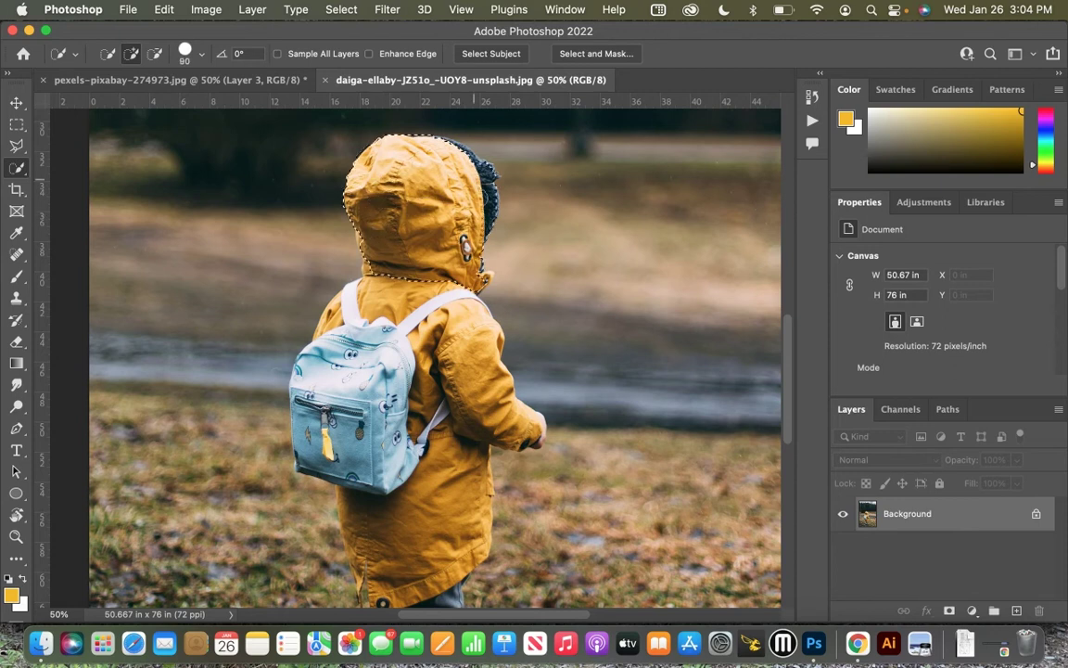
pyautogui.moveTo(366, 288)
pyautogui.mouseDown()
pyautogui.moveTo(371, 366)
pyautogui.moveTo(325, 482)
pyautogui.moveTo(389, 334)
pyautogui.moveTo(467, 397)
pyautogui.moveTo(538, 432)
pyautogui.mouseUp()
pyautogui.scroll(-5, 435, 357)
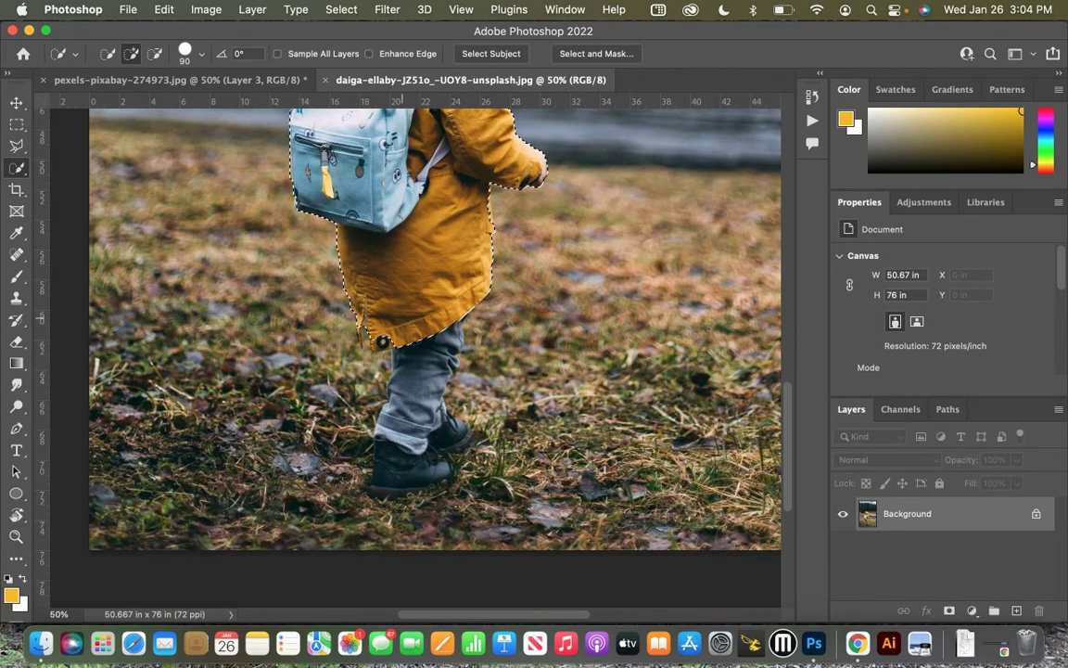
pyautogui.moveTo(419, 358); pyautogui.dragTo(406, 466)
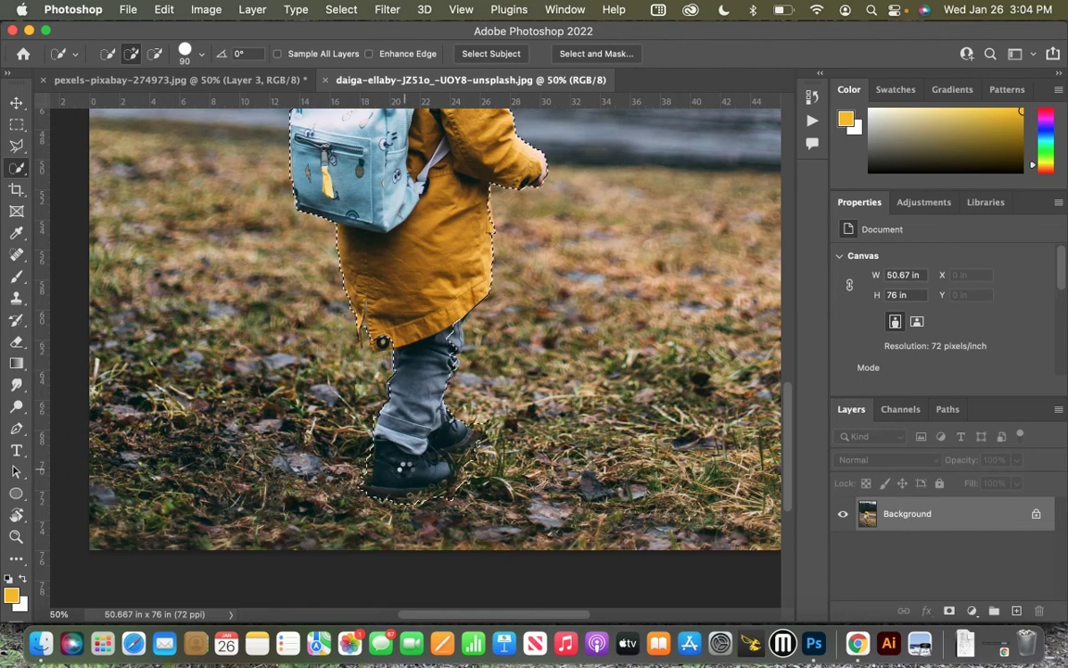
pyautogui.moveTo(365, 423)
pyautogui.mouseDown()
pyautogui.moveTo(362, 445)
pyautogui.moveTo(334, 412)
pyautogui.moveTo(363, 453)
pyautogui.mouseUp()
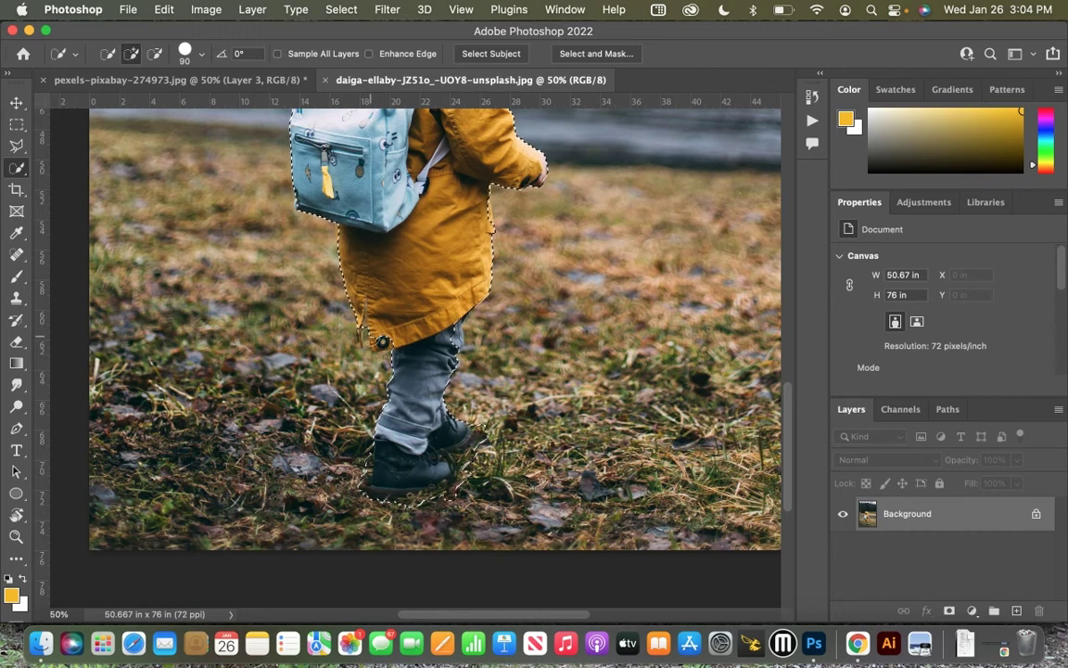
pyautogui.scroll(5, 435, 357)
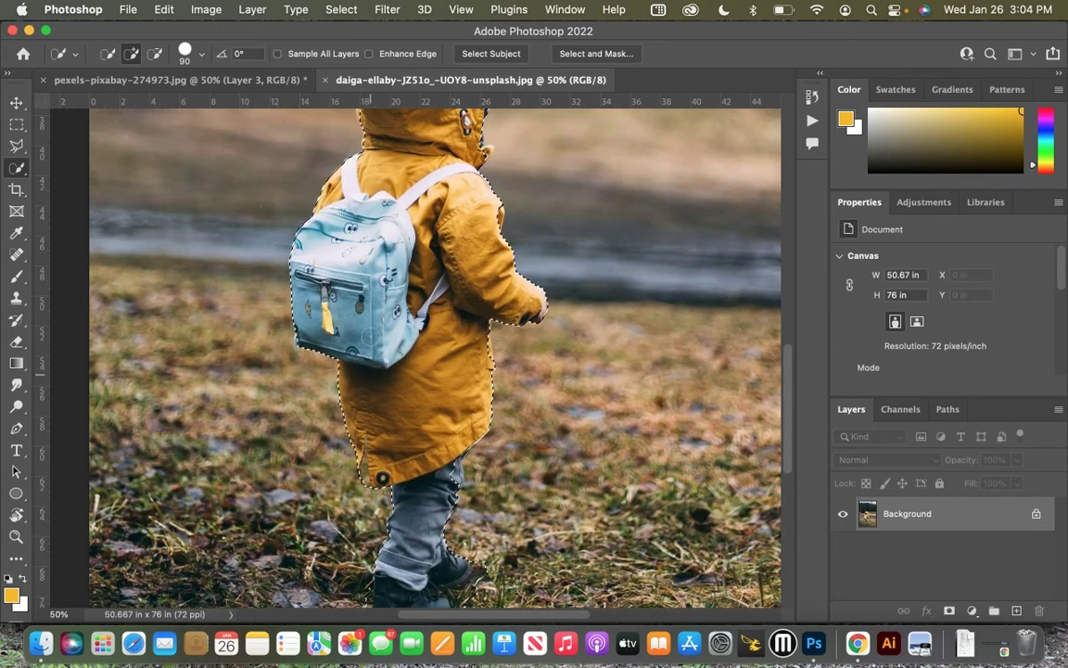
pyautogui.scroll(3, 435, 357)
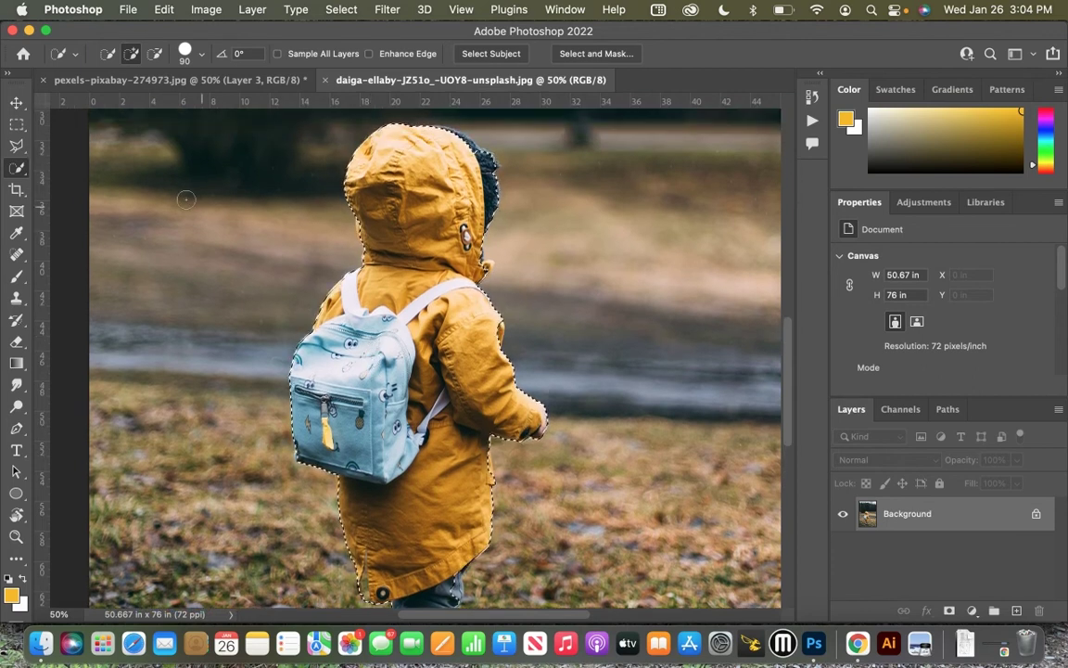
# Paste the child into the lens composite as Layer 4, shrink to 1.72 × 4.19 in, and place it on the tracks.
pyautogui.click(167, 80)
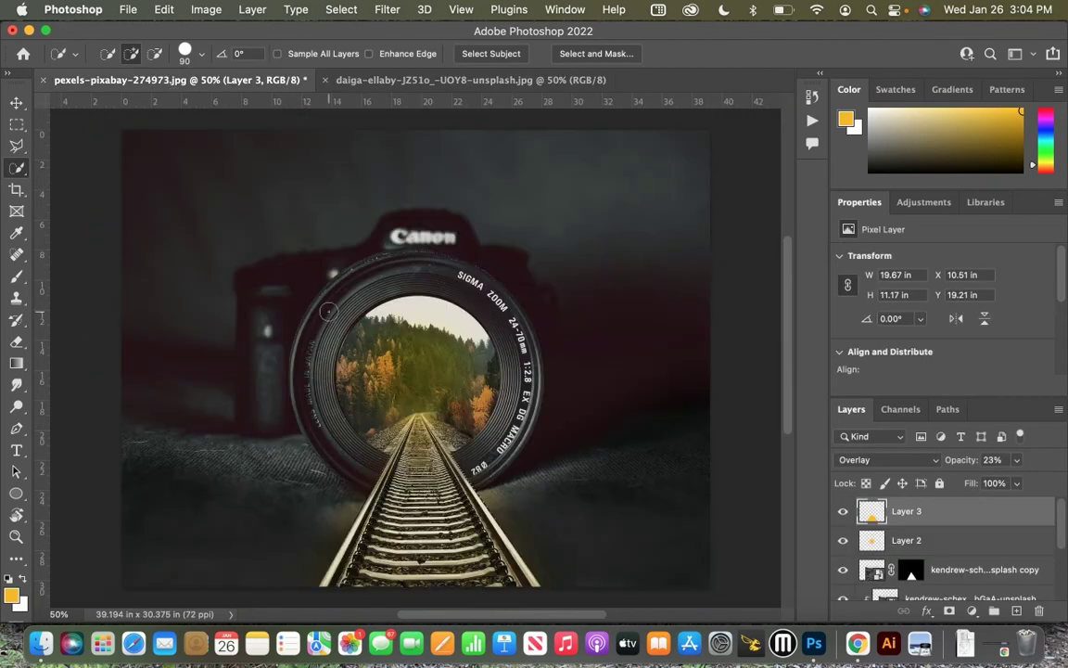
pyautogui.press('super+v')
pyautogui.press('v')
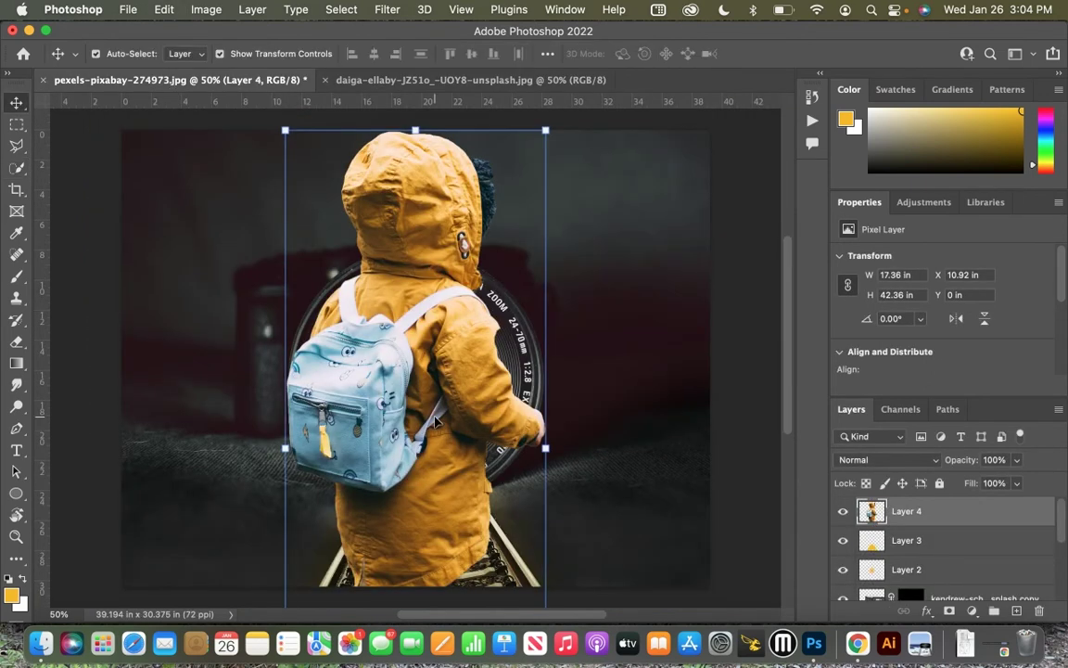
pyautogui.click(286, 131)
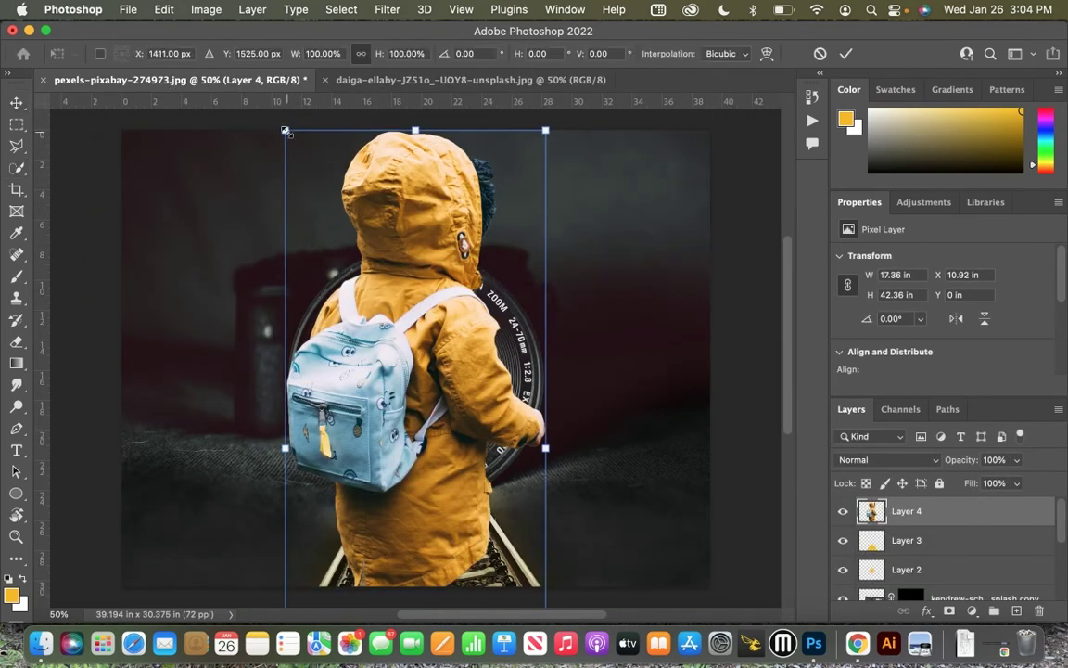
pyautogui.moveTo(286, 131); pyautogui.dragTo(297, 157)
pyautogui.press('super+z')
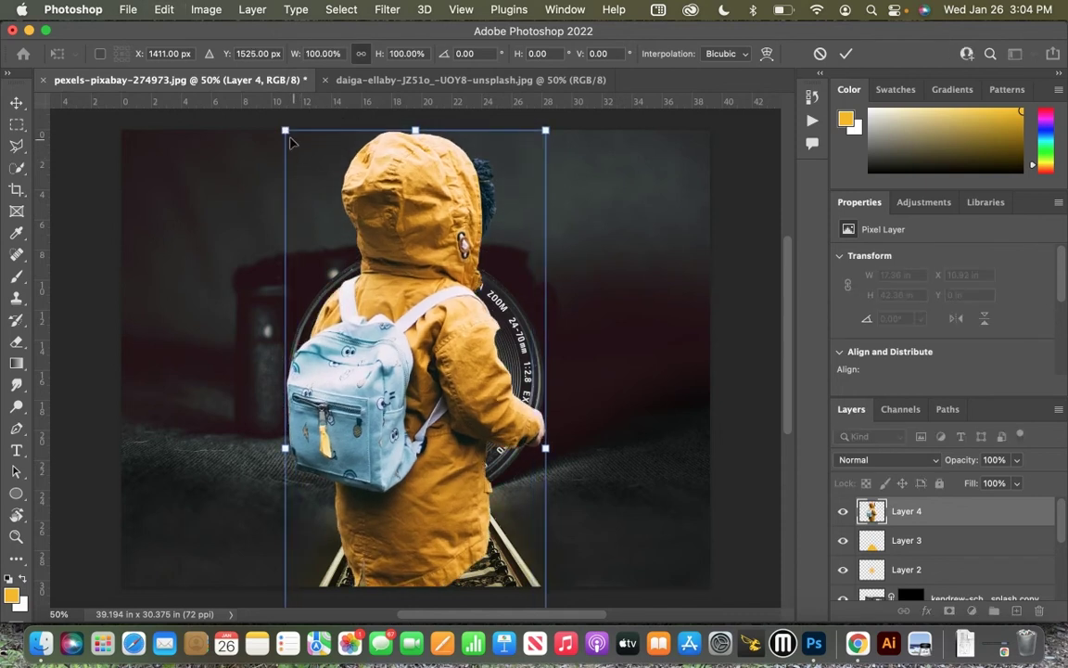
pyautogui.moveTo(285, 131); pyautogui.dragTo(418, 415)
pyautogui.press('Return')
pyautogui.click(484, 464)
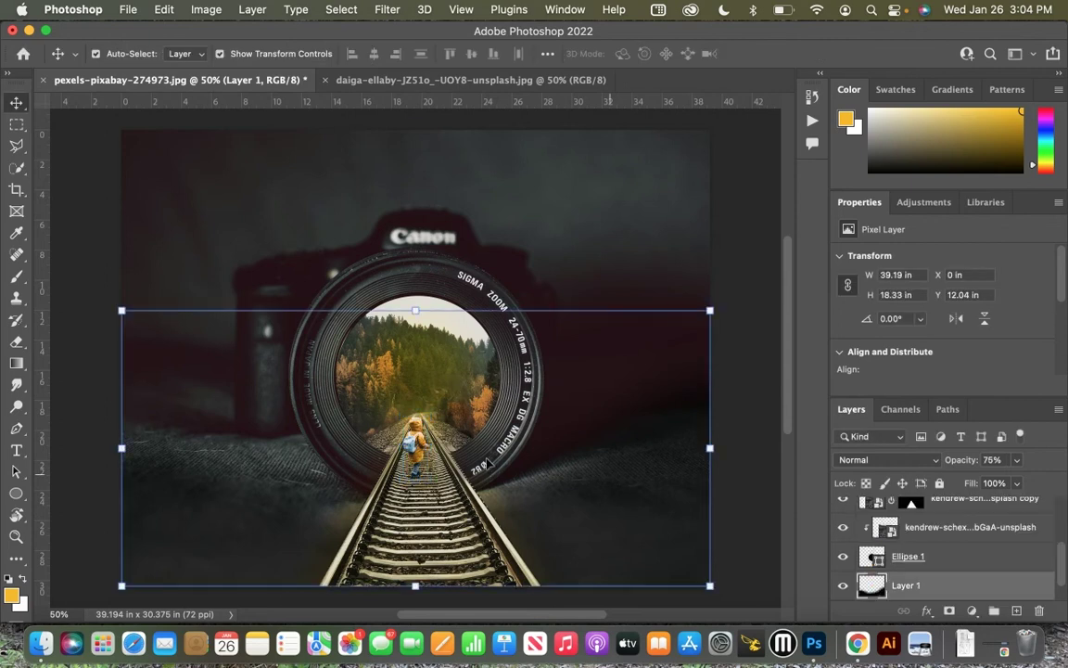
pyautogui.moveTo(414, 434); pyautogui.dragTo(419, 443)
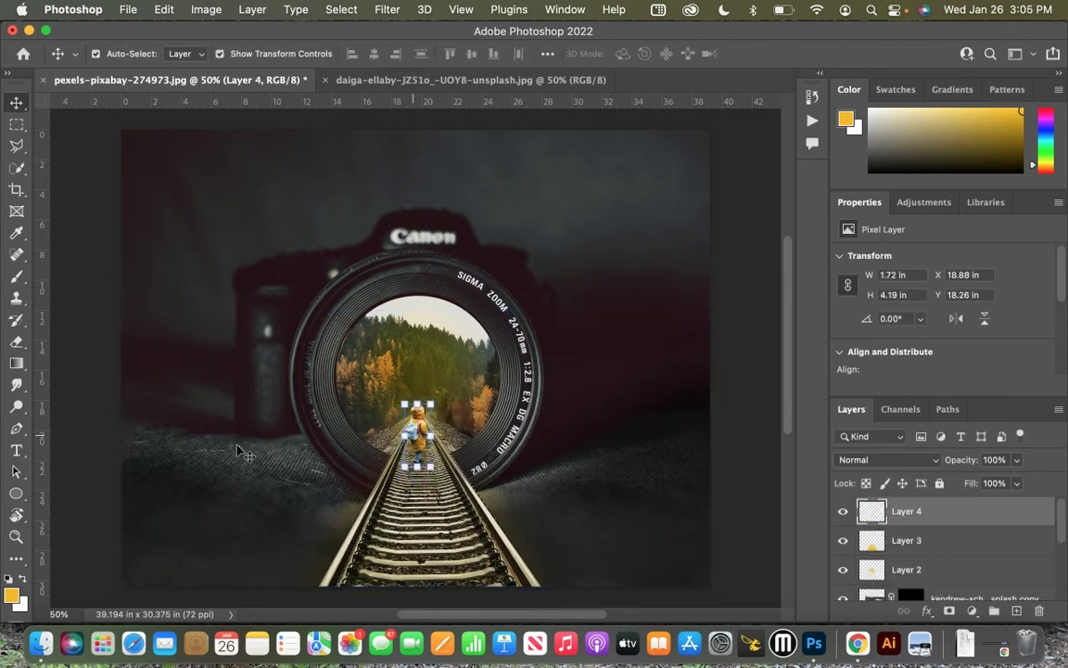
pyautogui.click(61, 427)
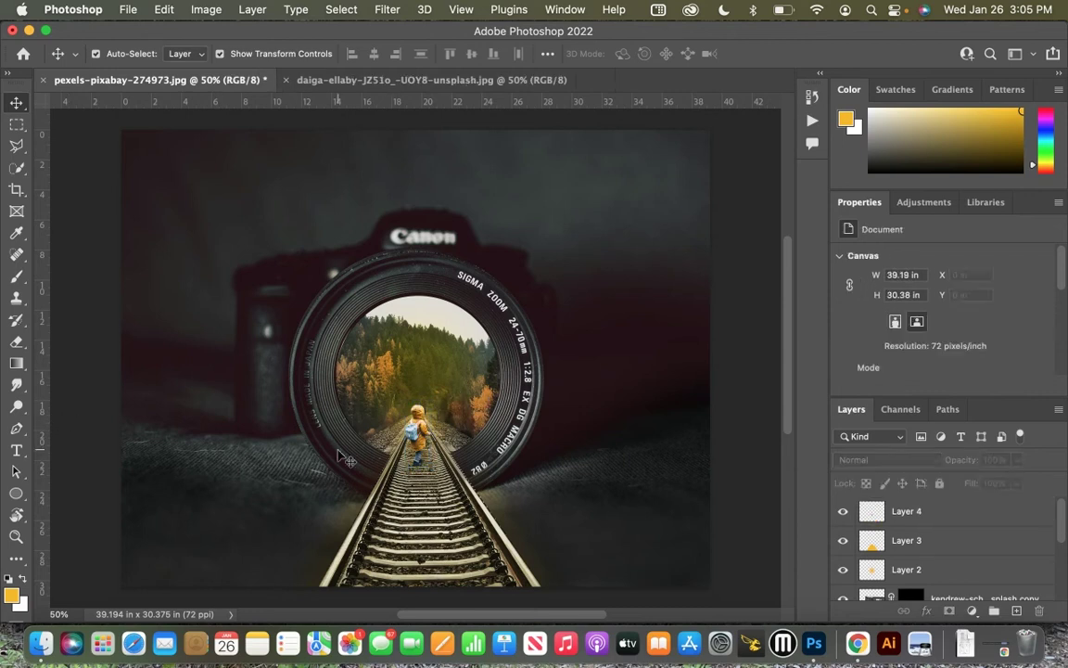
# Duplicate the child layer and flip the copy vertically.
pyautogui.click(416, 434)
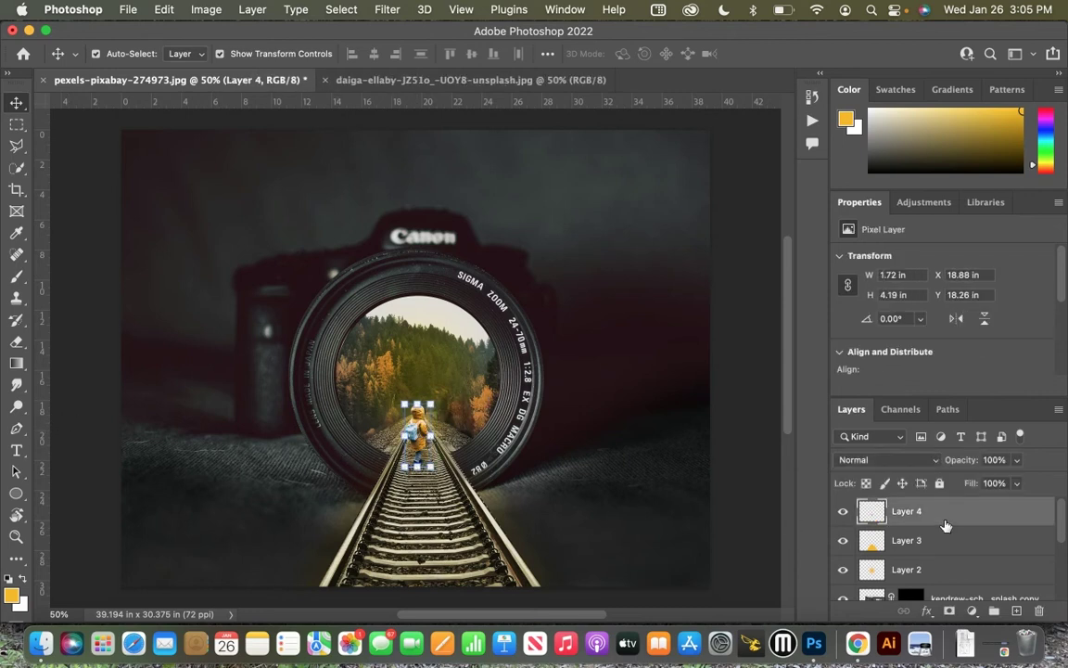
pyautogui.press('super+j')
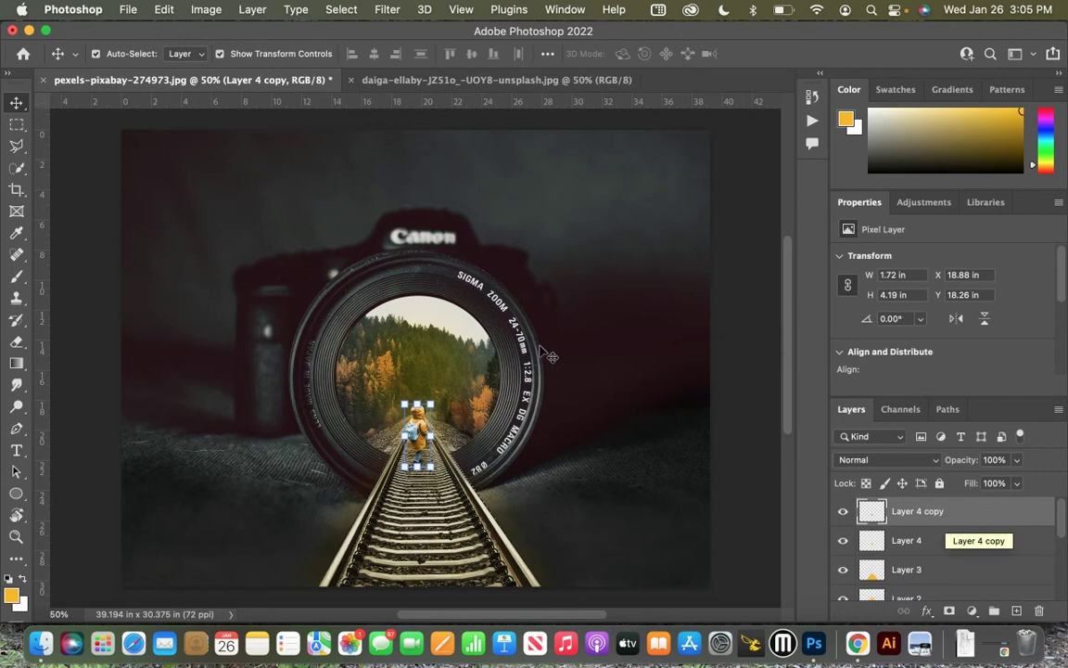
pyautogui.click(162, 11)
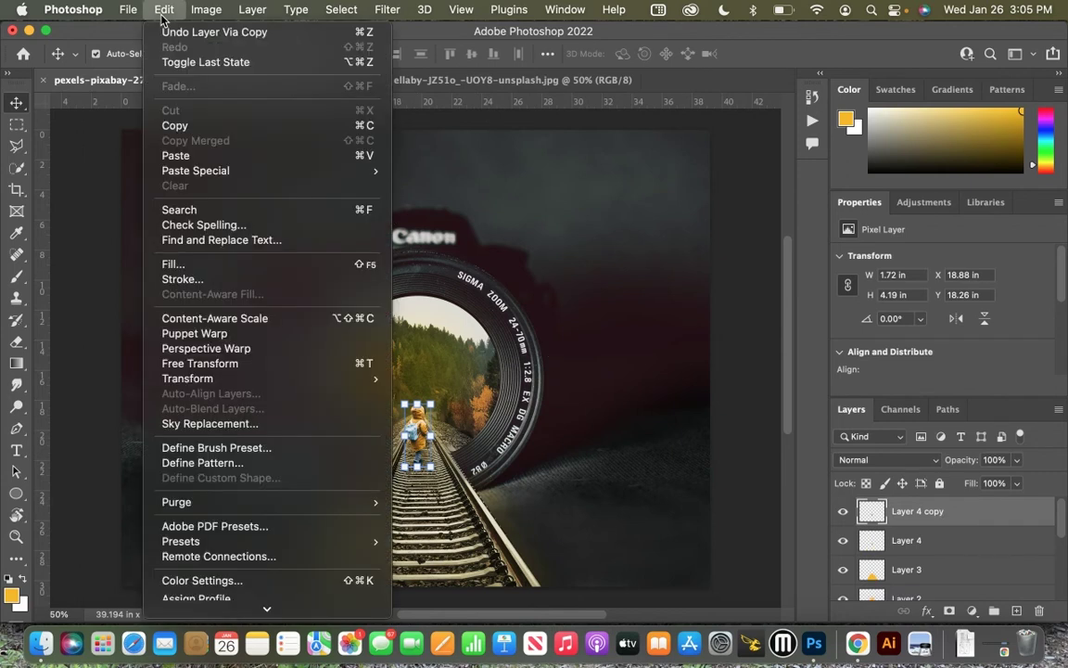
pyautogui.moveTo(249, 380)
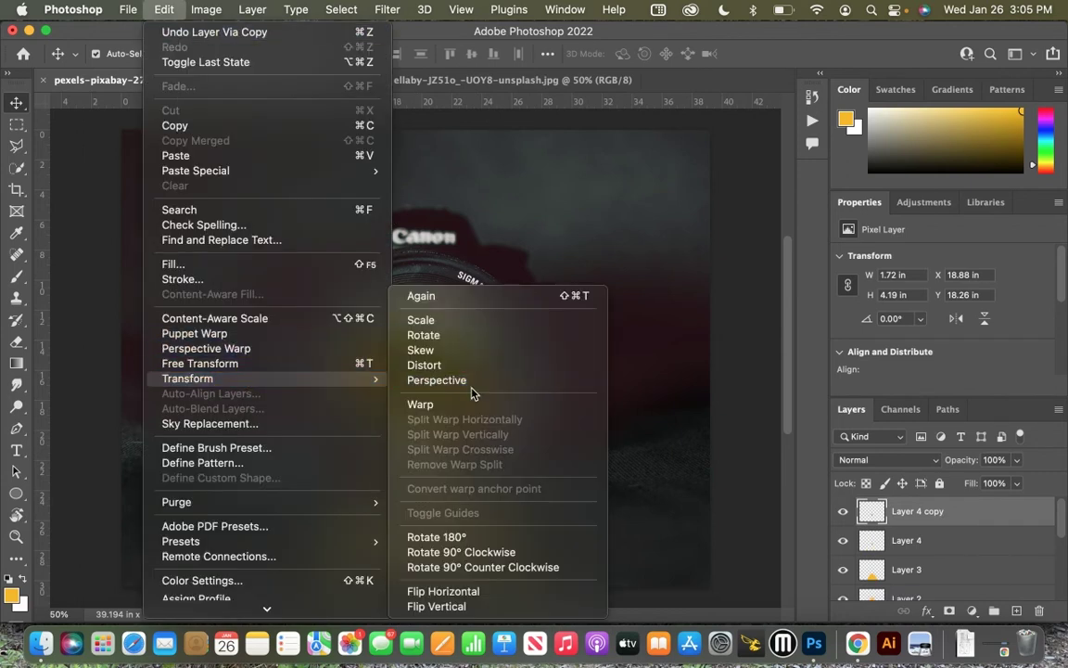
pyautogui.click(481, 592)
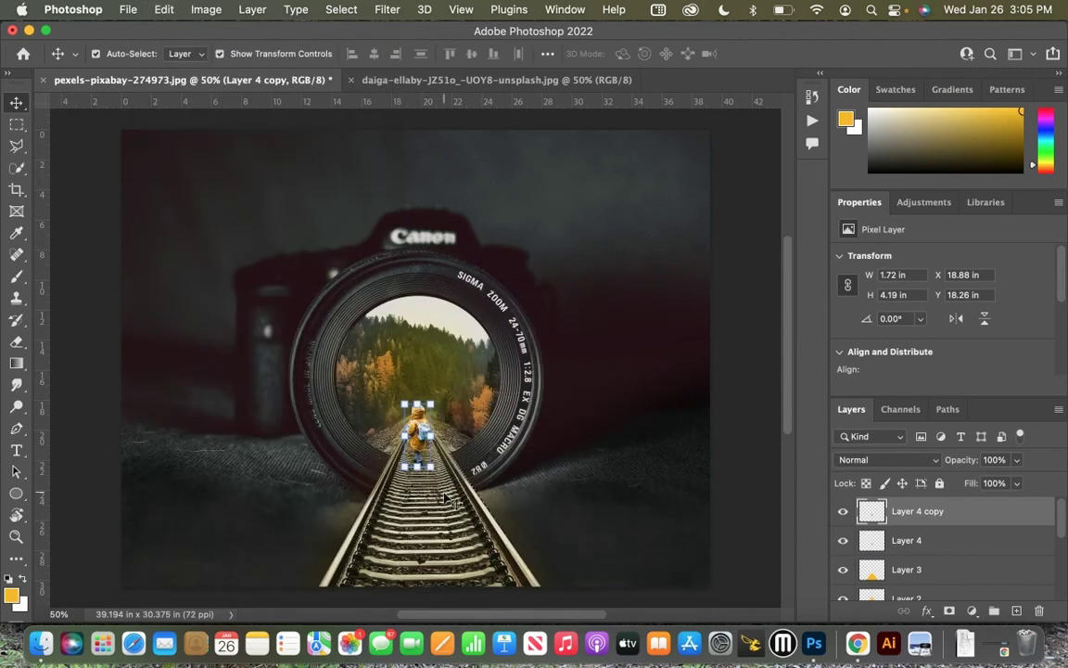
pyautogui.press('cmd+z')
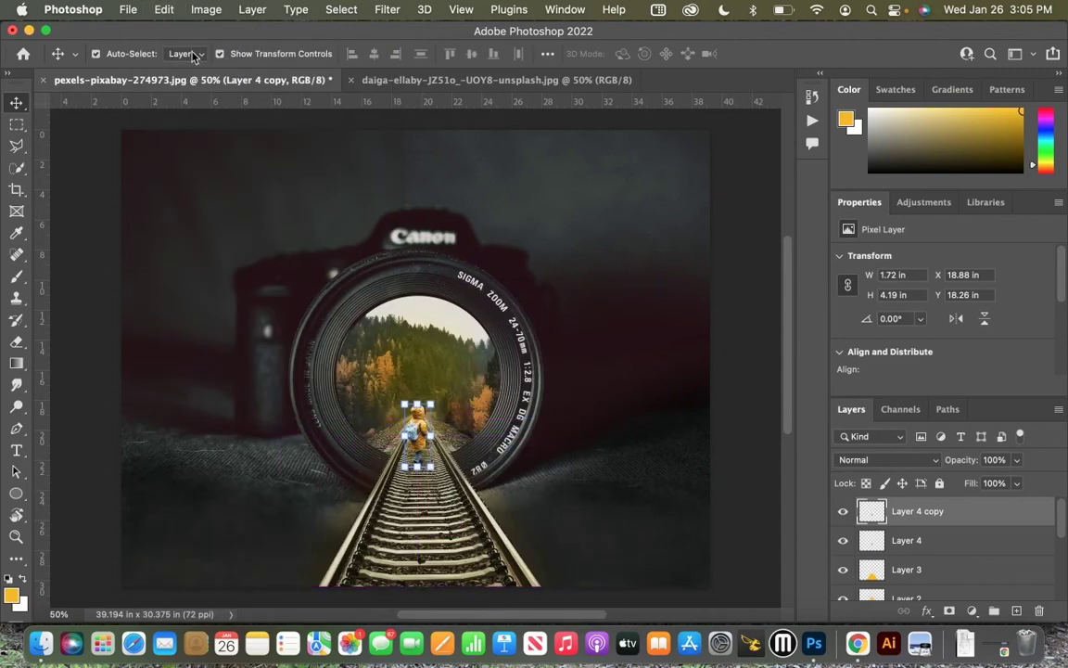
pyautogui.click(165, 11)
pyautogui.moveTo(225, 380)
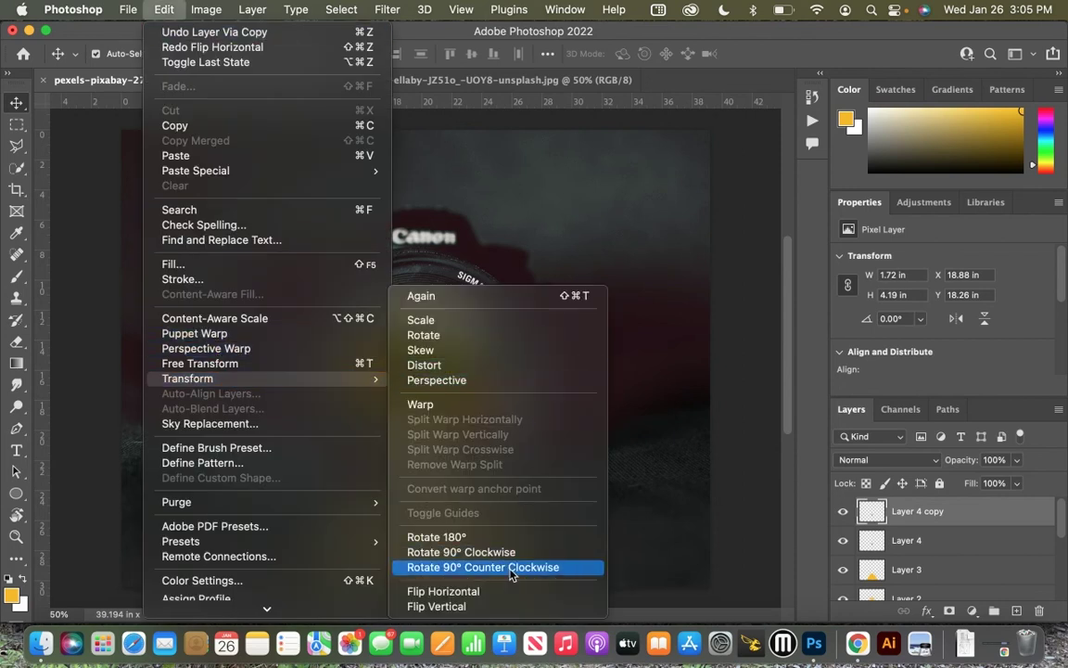
pyautogui.click(497, 607)
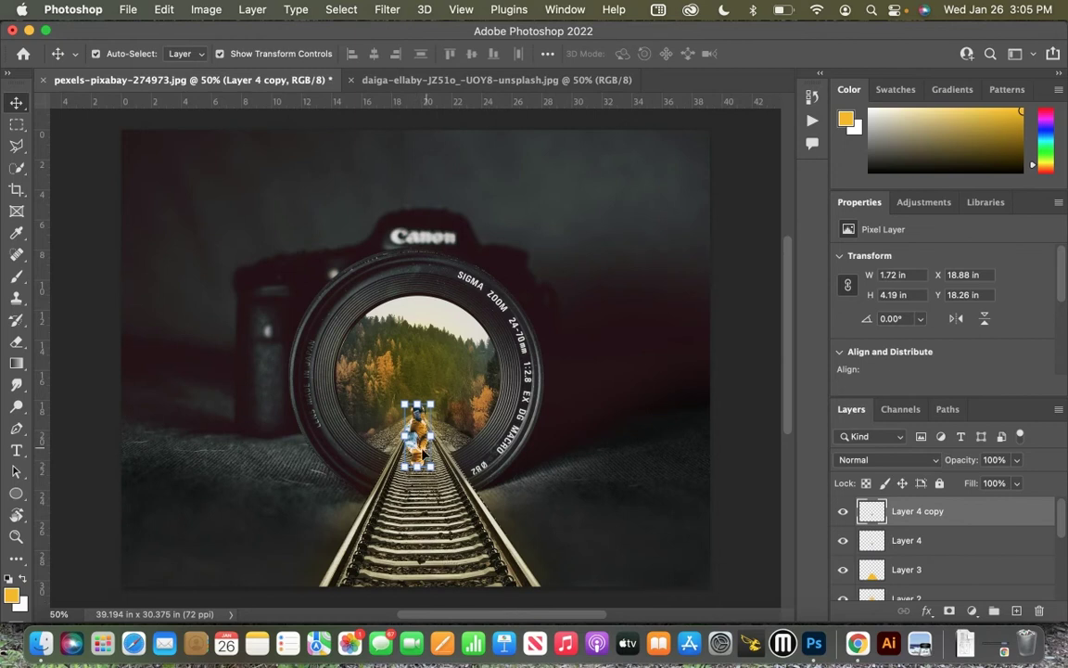
# Align the flipped copy directly beneath the child's feet, viewed at 200%.
pyautogui.moveTo(421, 463); pyautogui.dragTo(420, 510)
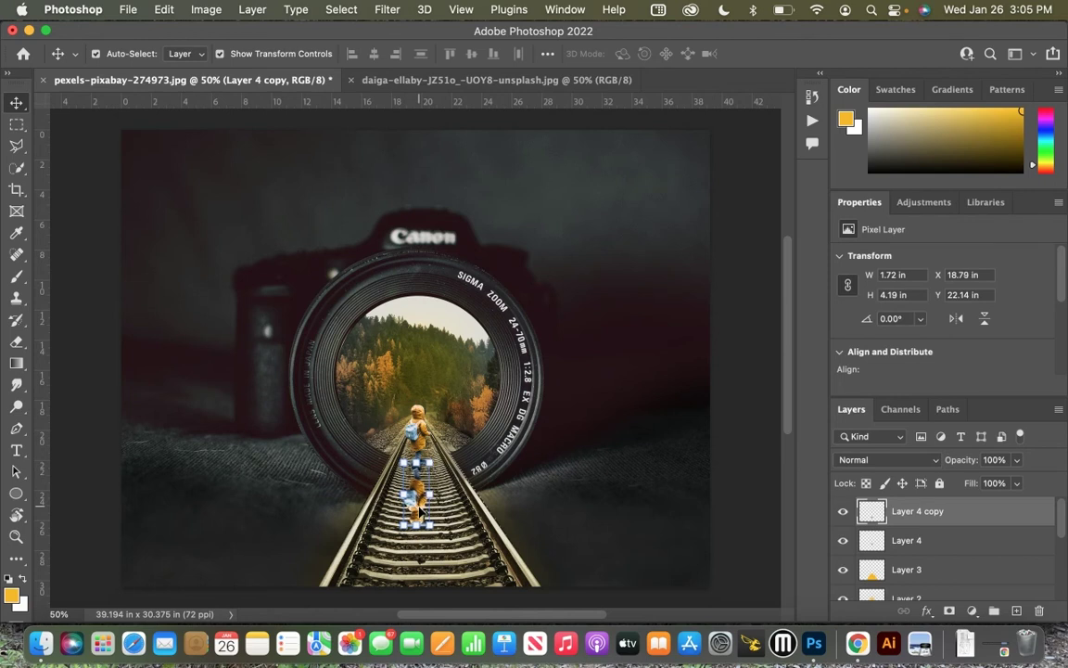
pyautogui.press('super+equal')
pyautogui.press('super+equal')
pyautogui.press('super+equal')
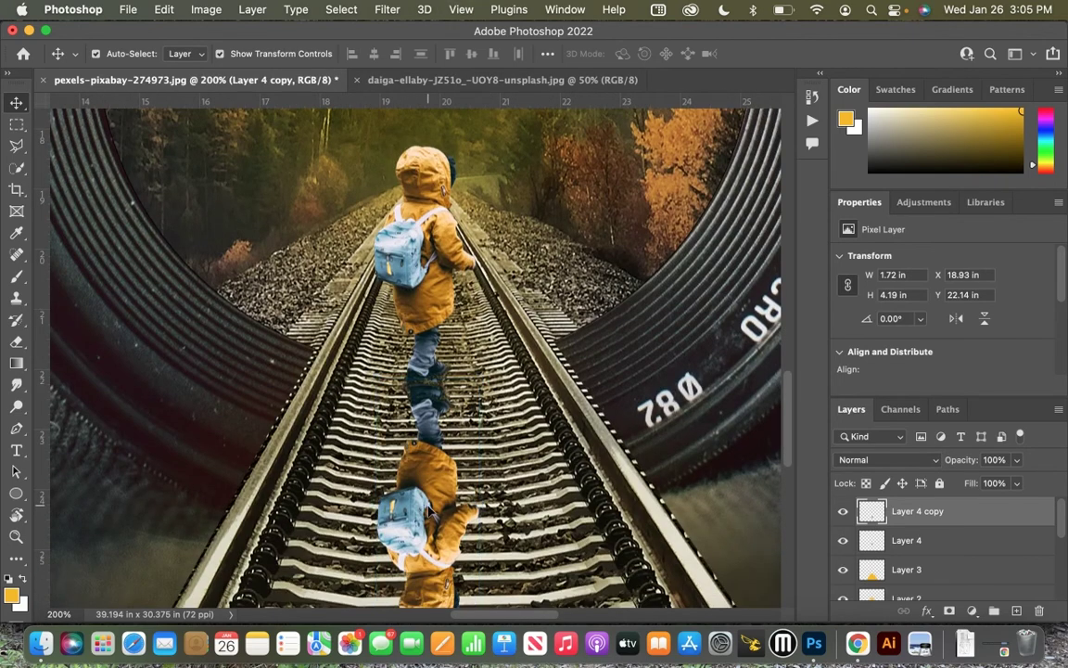
pyautogui.moveTo(429, 515); pyautogui.dragTo(431, 521)
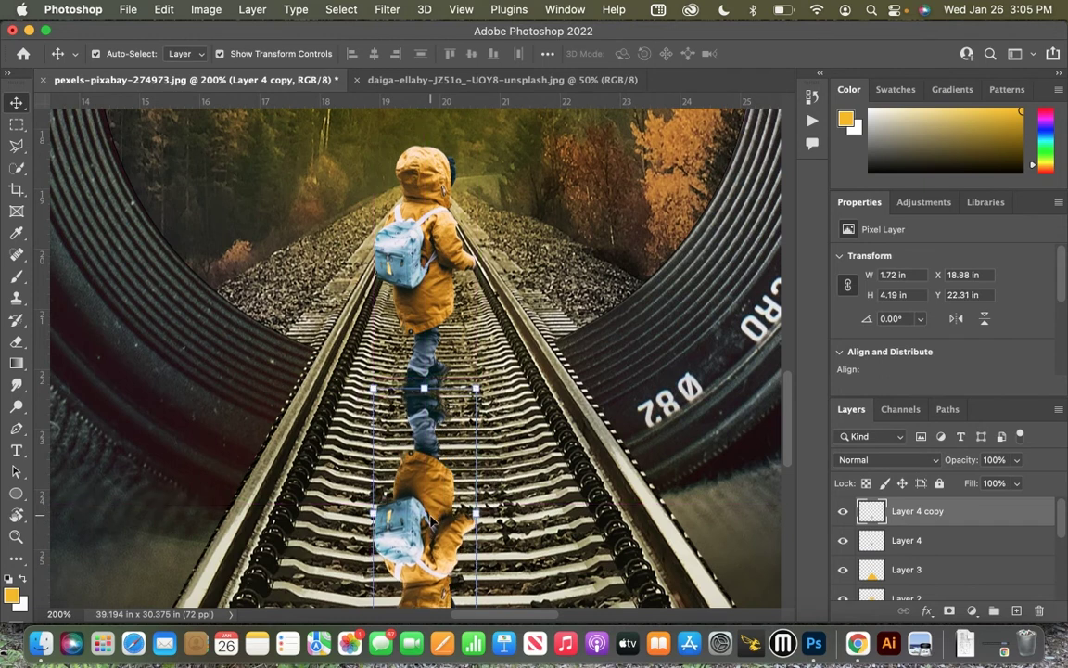
pyautogui.doubleClick(982, 528)
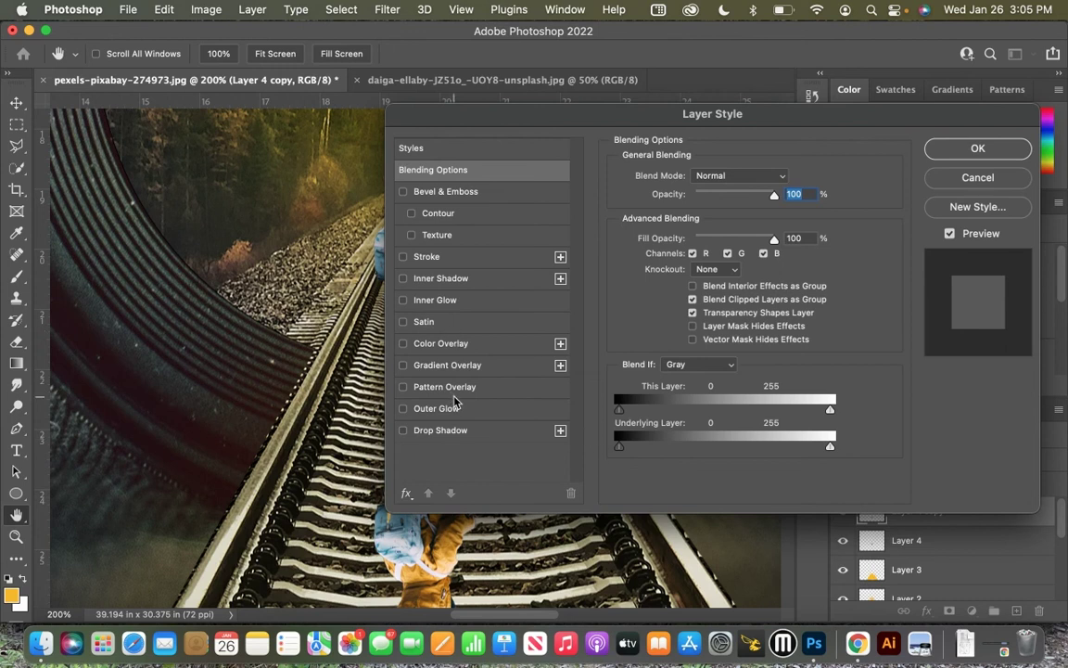
# Turn the flipped copy black with a Color Overlay and stretch it to 6.72 in tall.
pyautogui.click(454, 344)
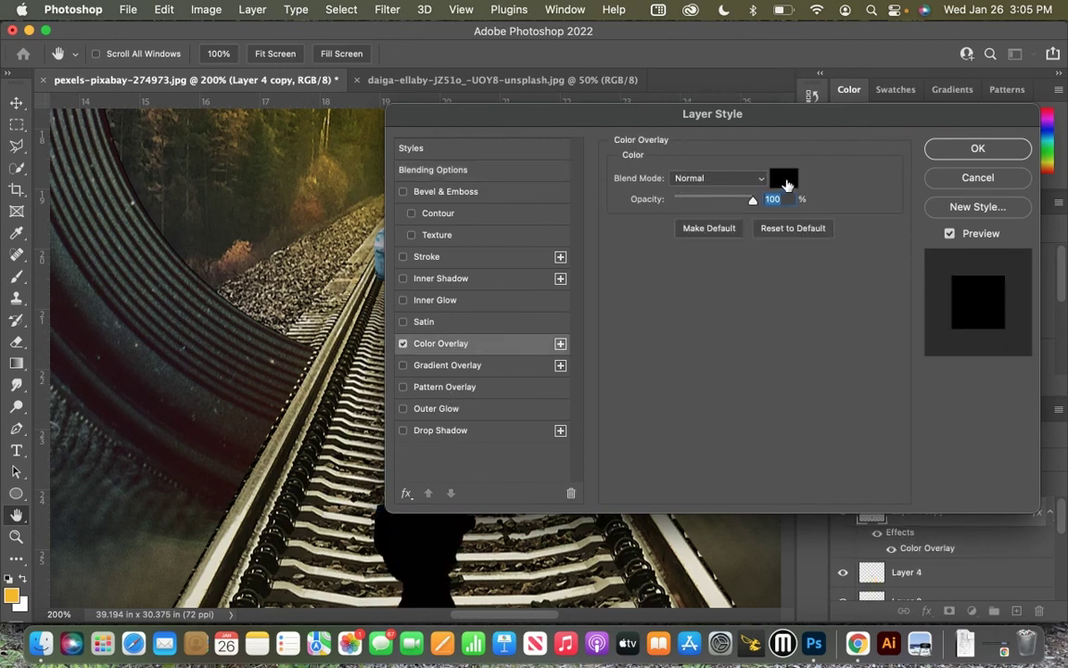
pyautogui.click(979, 150)
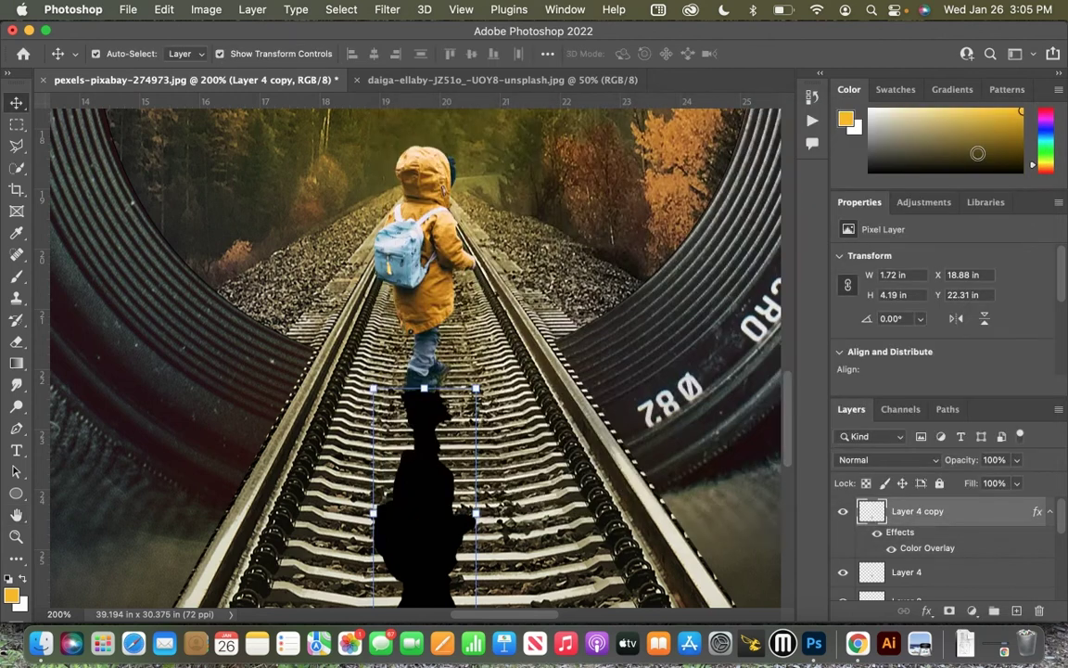
pyautogui.press('super+minus')
pyautogui.press('super+minus')
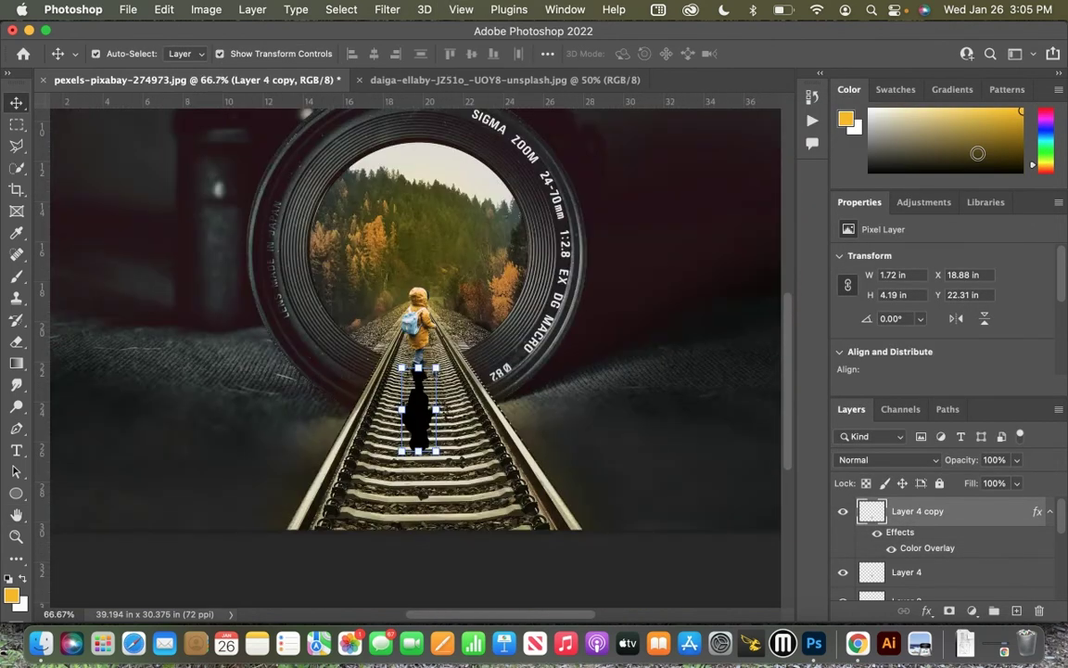
pyautogui.press('super+t')
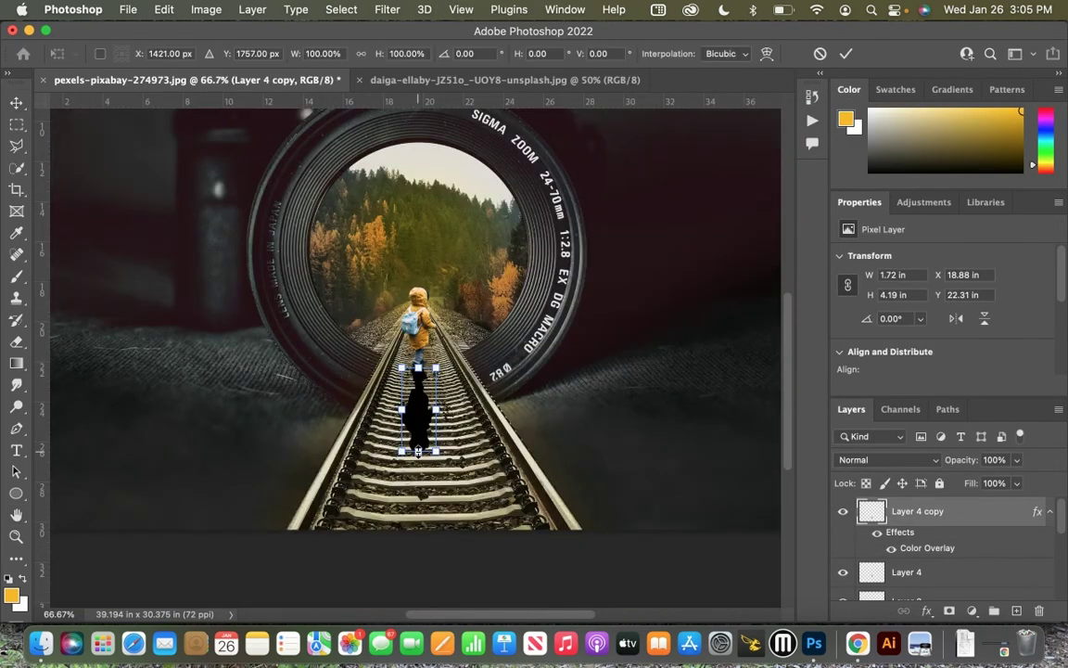
pyautogui.moveTo(418, 452); pyautogui.dragTo(419, 502)
pyautogui.press('Return')
# Lower the shadow layer's opacity to 60% and review the finished scene.
pyautogui.click(663, 506)
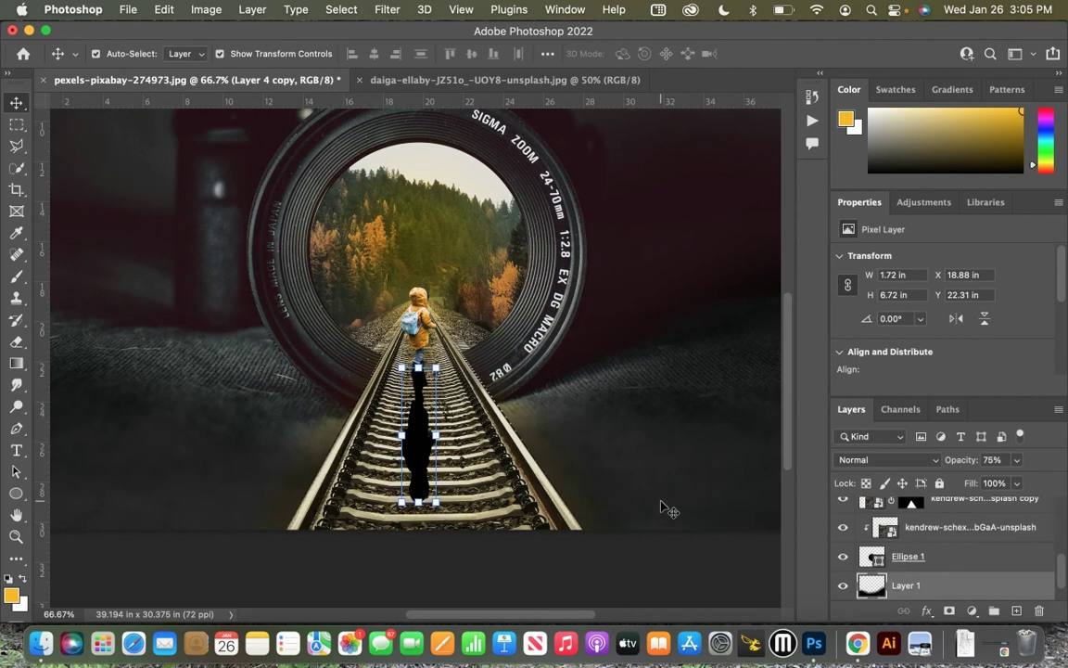
pyautogui.click(686, 582)
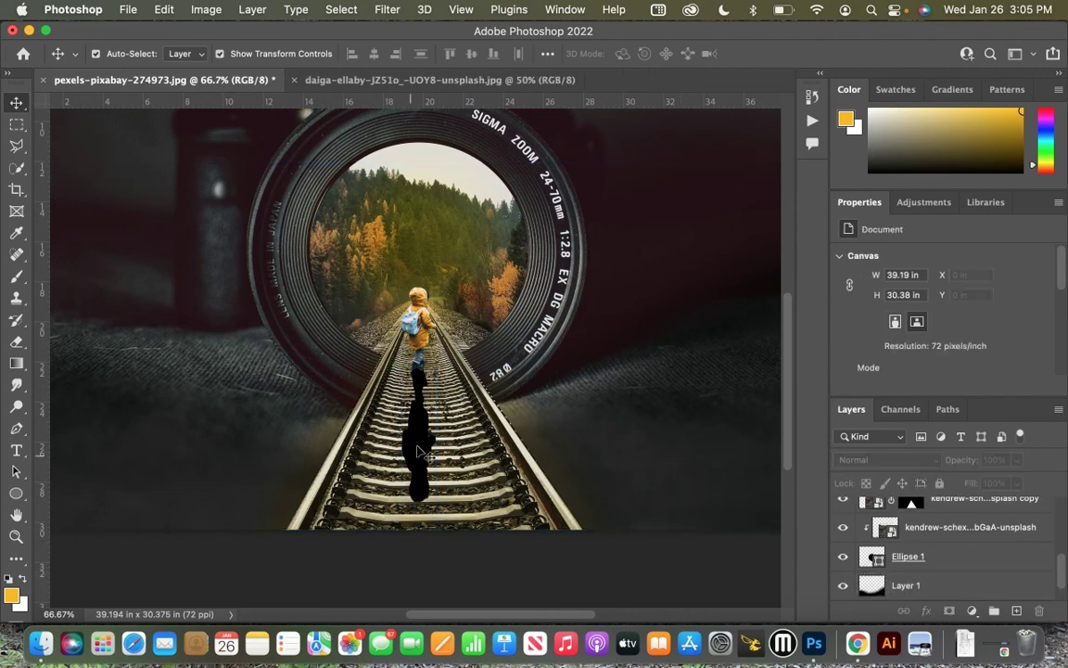
pyautogui.click(418, 450)
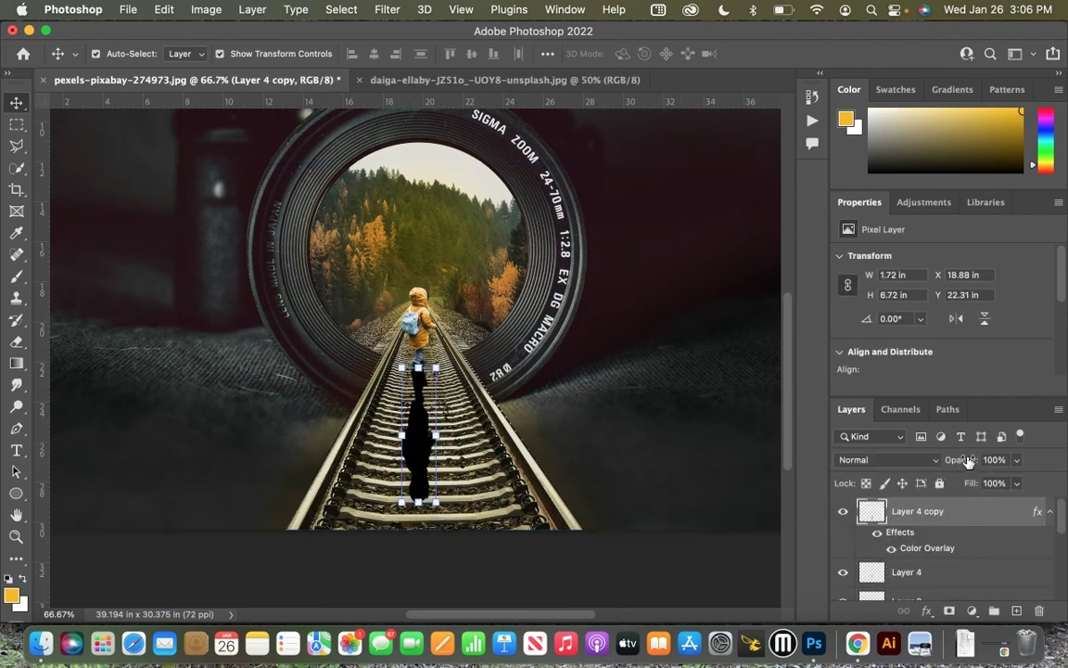
pyautogui.moveTo(968, 461); pyautogui.dragTo(937, 466)
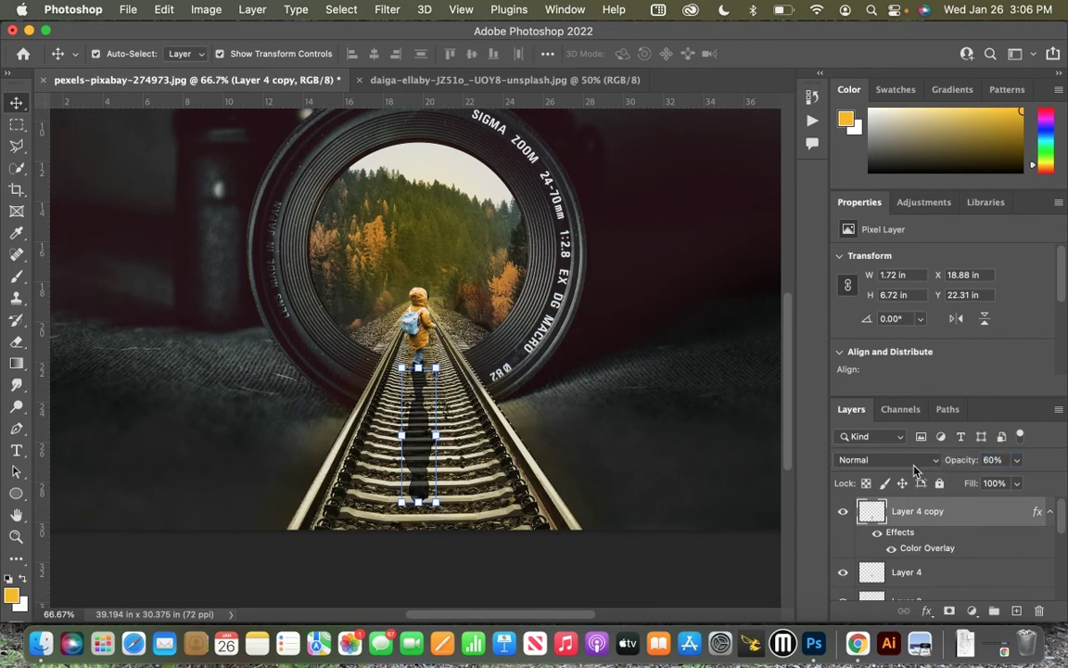
pyautogui.click(703, 572)
pyautogui.scroll(-2, 703, 573)
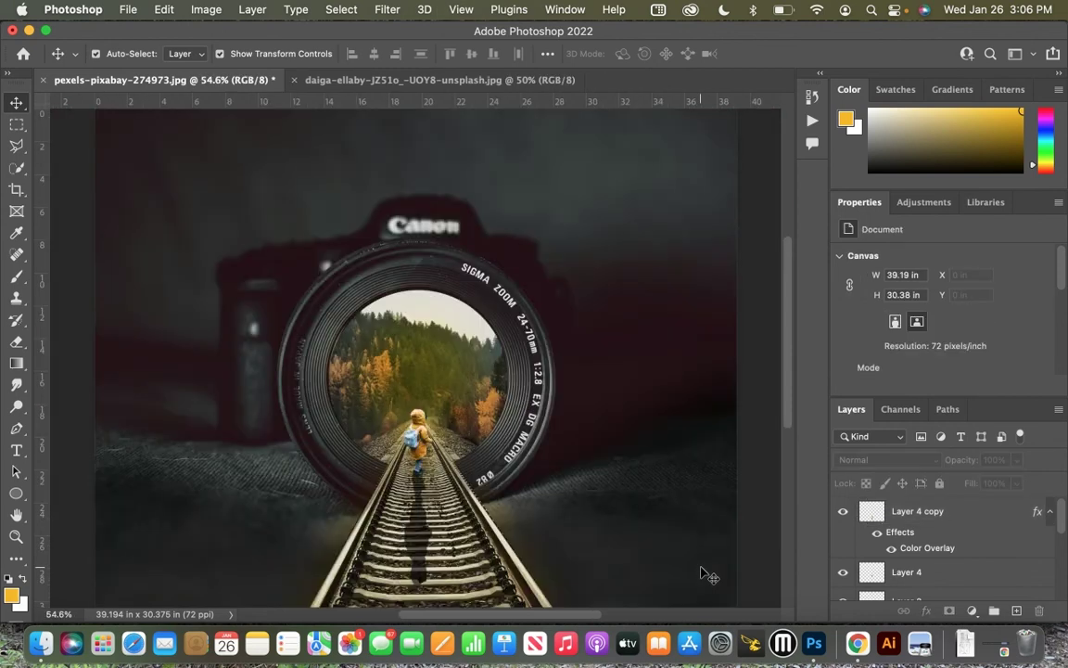
pyautogui.scroll(-1, 703, 575)
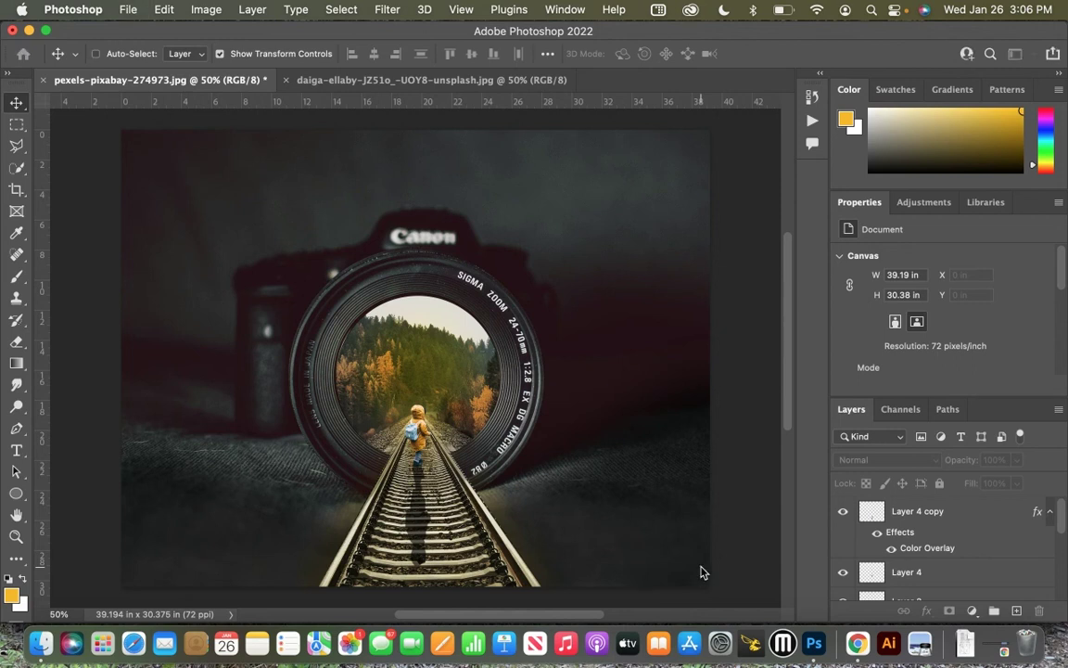
# Save a copy on the computer as 'Camera Train Tunnel' in Photoshop format, accepting the format options.
pyautogui.press('super+s')
pyautogui.click(642, 478)
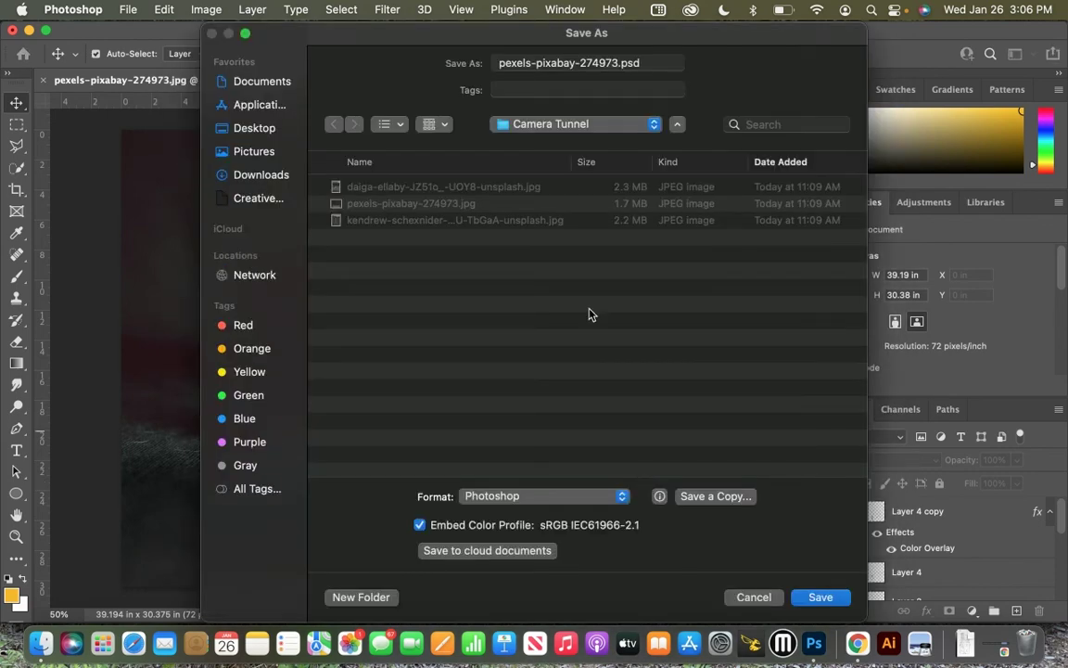
pyautogui.click(615, 64)
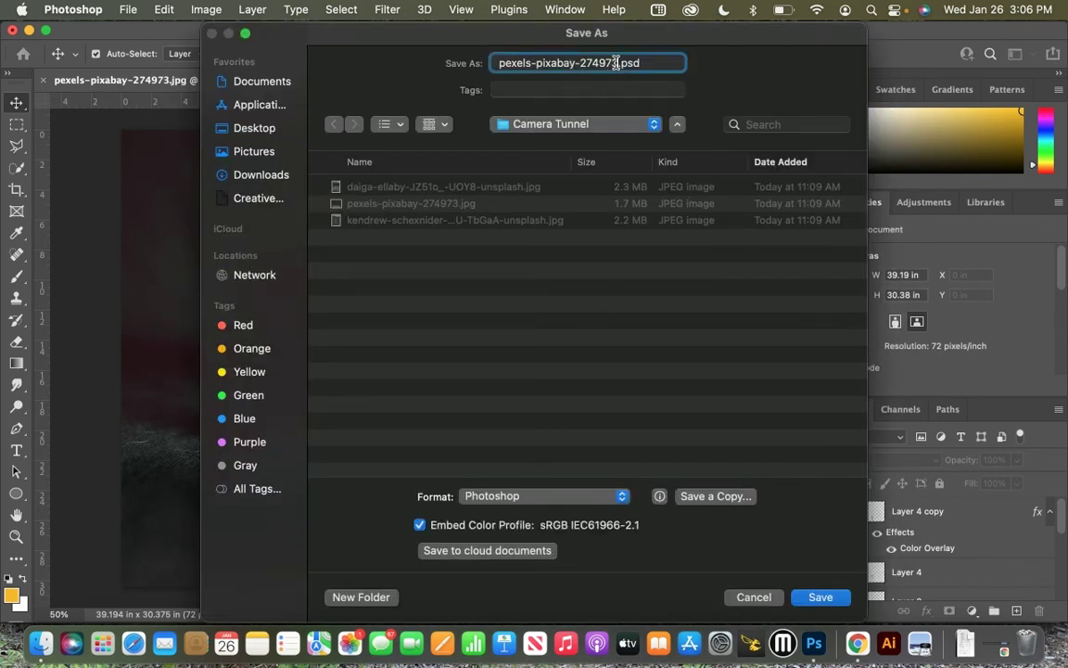
pyautogui.write('T')
pyautogui.press('BackSpace')
pyautogui.write('Camera Train Tunnel')
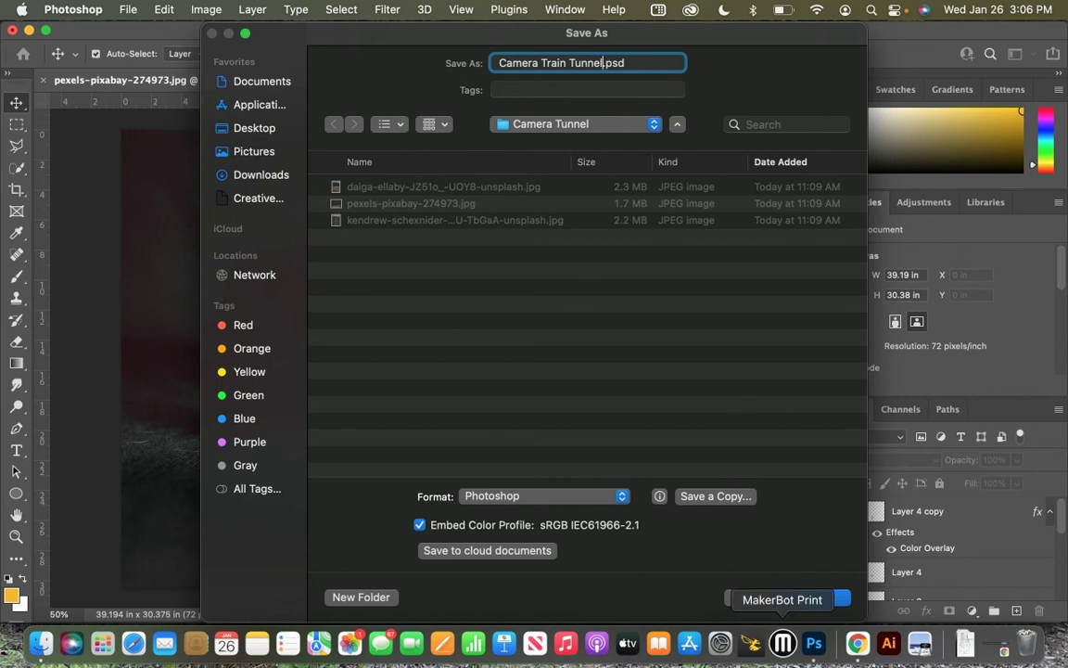
pyautogui.click(821, 597)
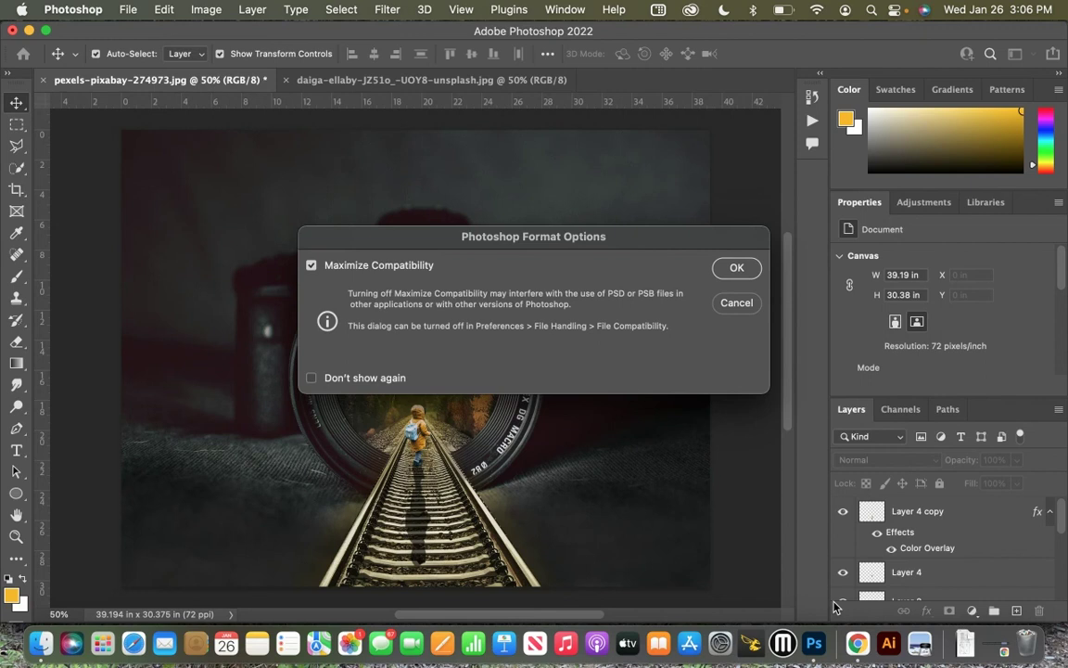
pyautogui.press('Return')
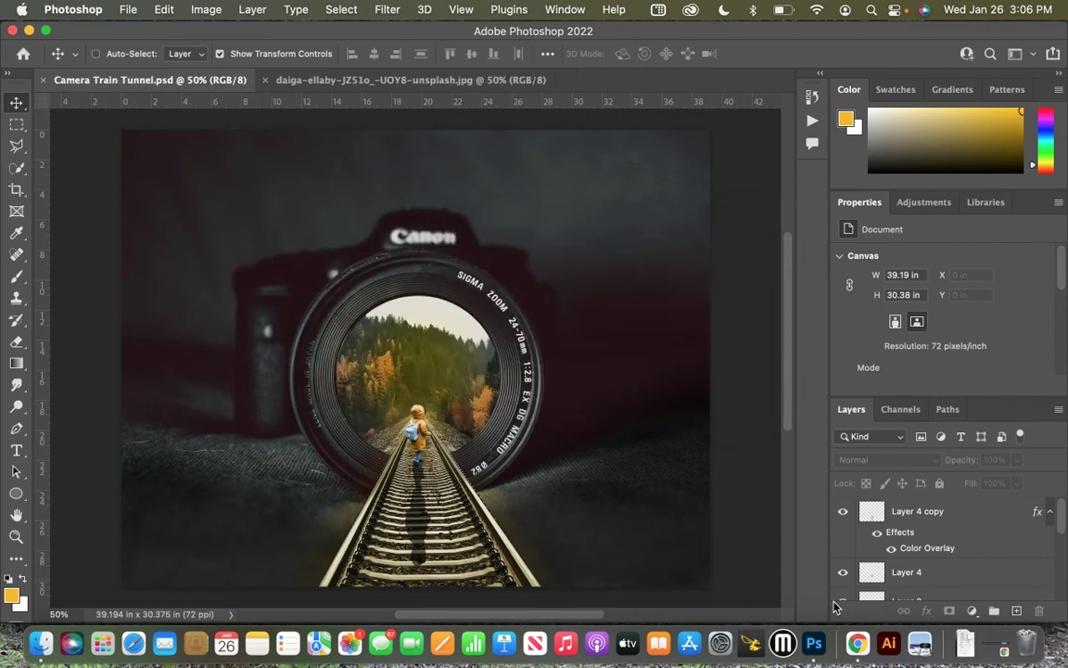
# Export Camera Train Tunnel.jpg at 2822 × 2187 px into the Camera Tunnel folder.
pyautogui.press('super+alt+shift+w')
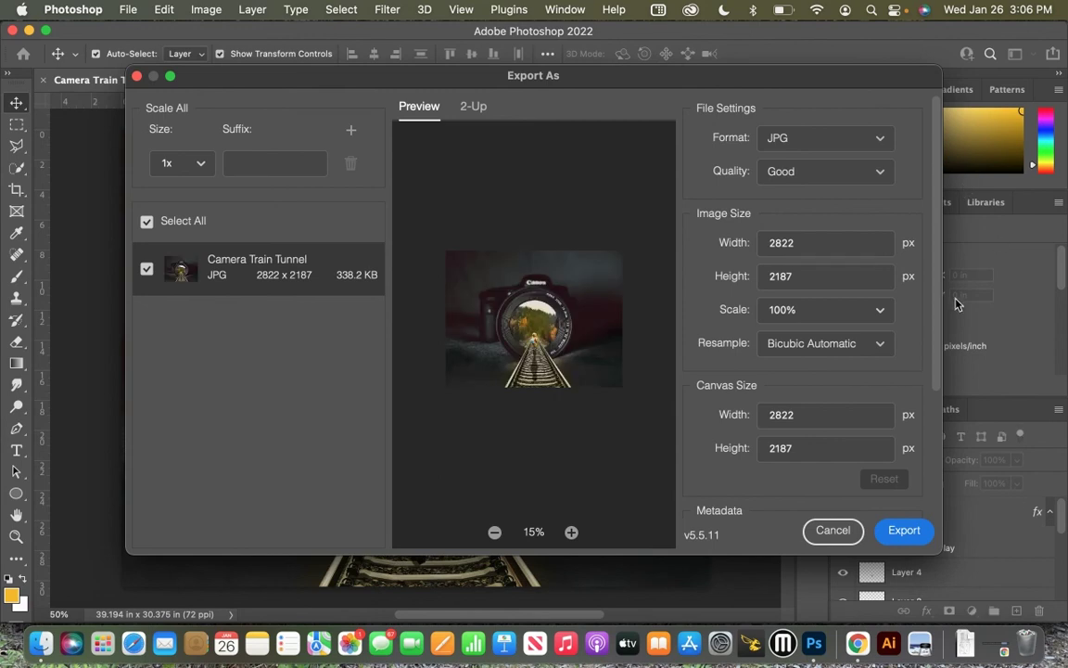
pyautogui.click(910, 534)
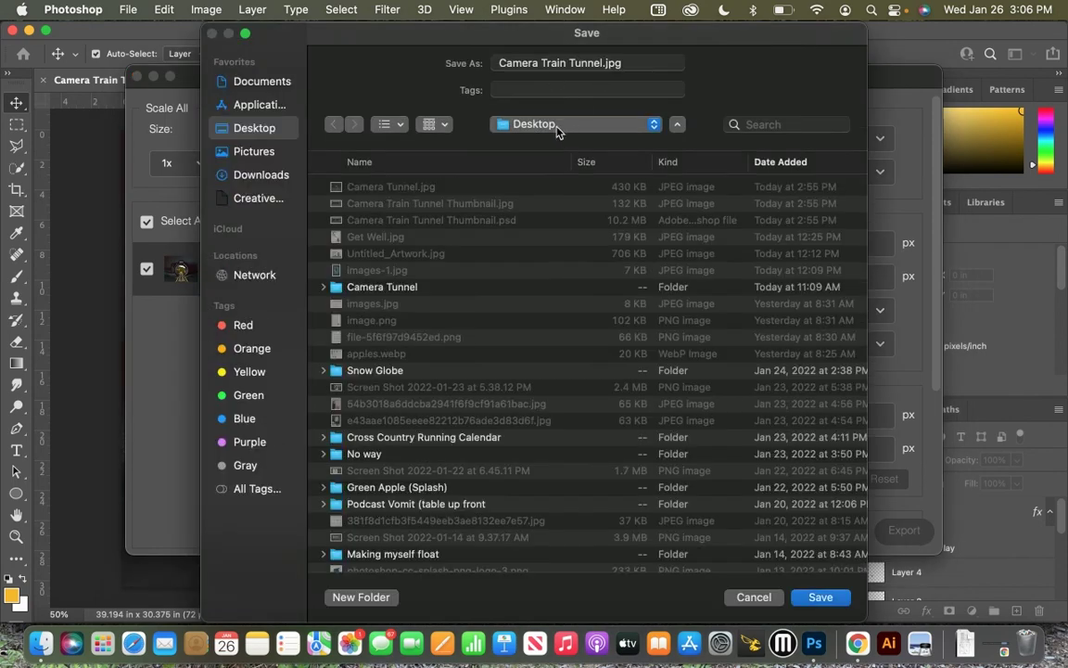
pyautogui.click(355, 288)
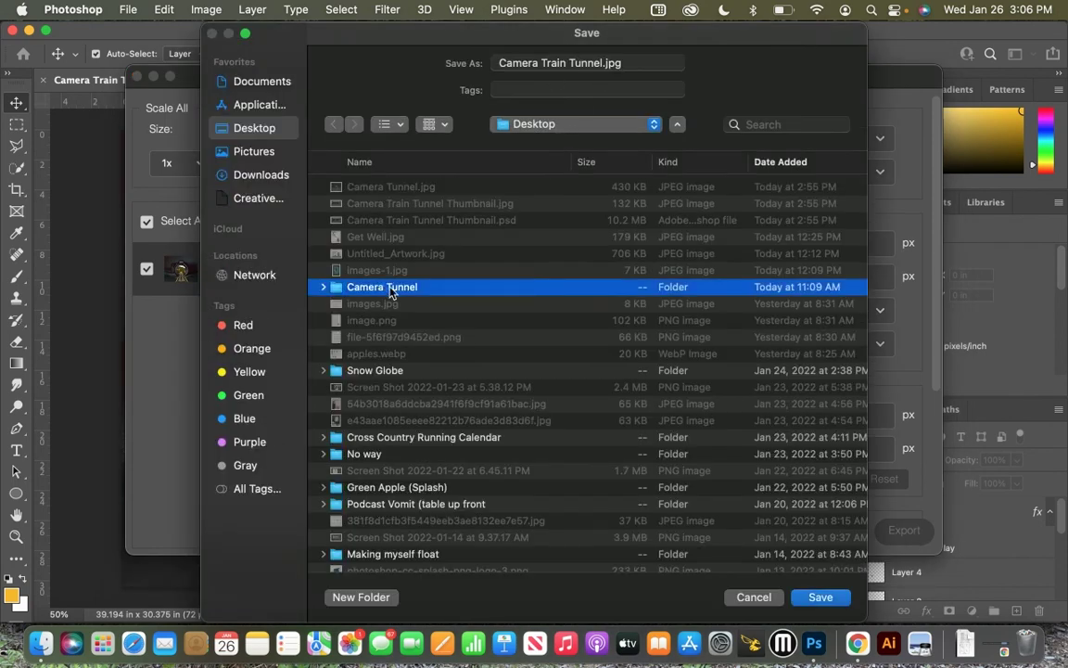
pyautogui.click(818, 598)
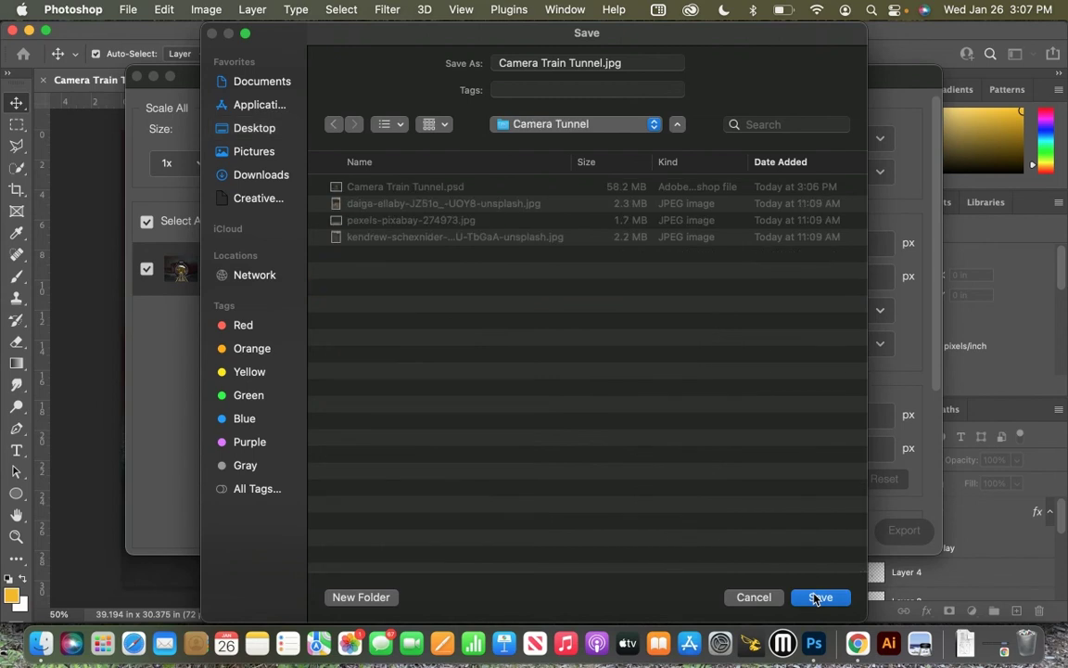
pyautogui.click(819, 601)
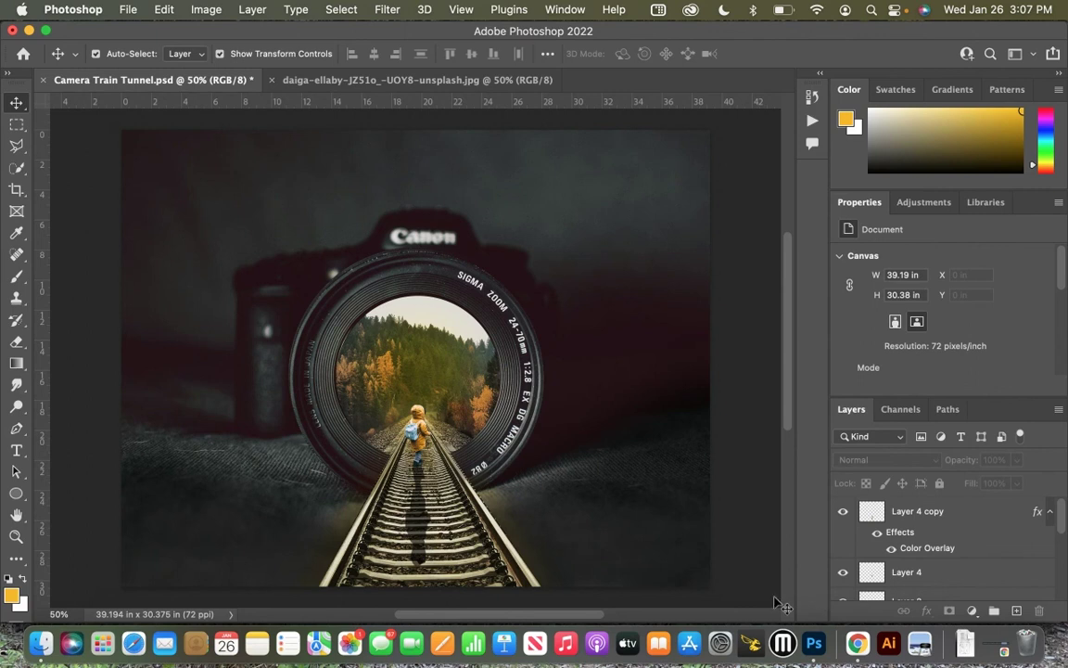
# Quick Look Camera Train Tunnel.jpg in Finder, then return to Chrome's Camera Train Tunnel Drive folder.
pyautogui.click(41, 642)
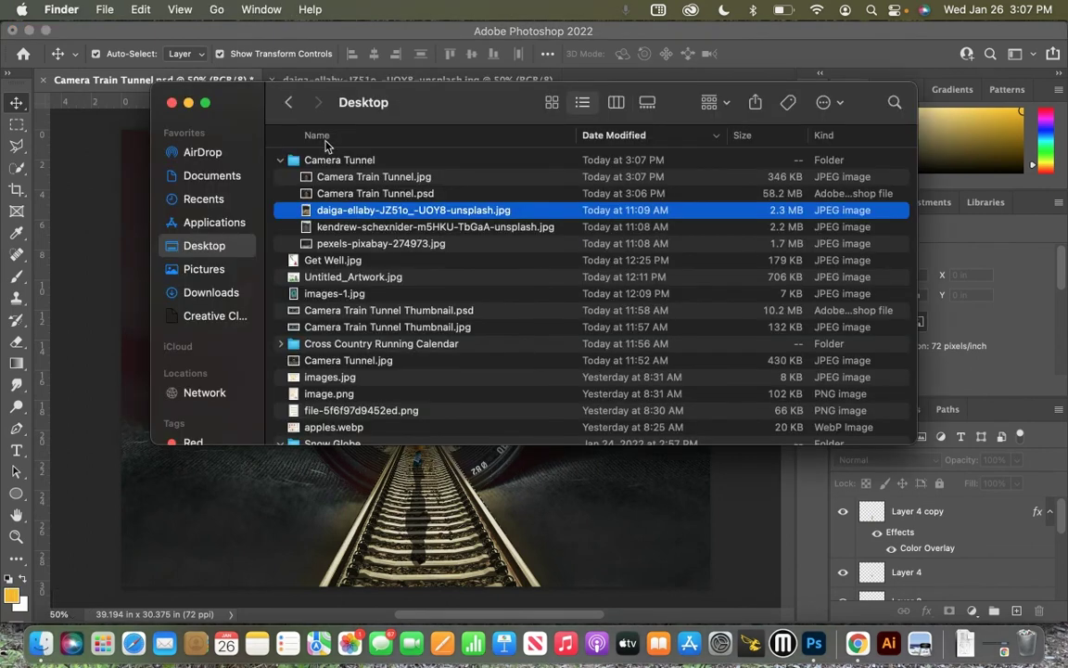
pyautogui.click(361, 178)
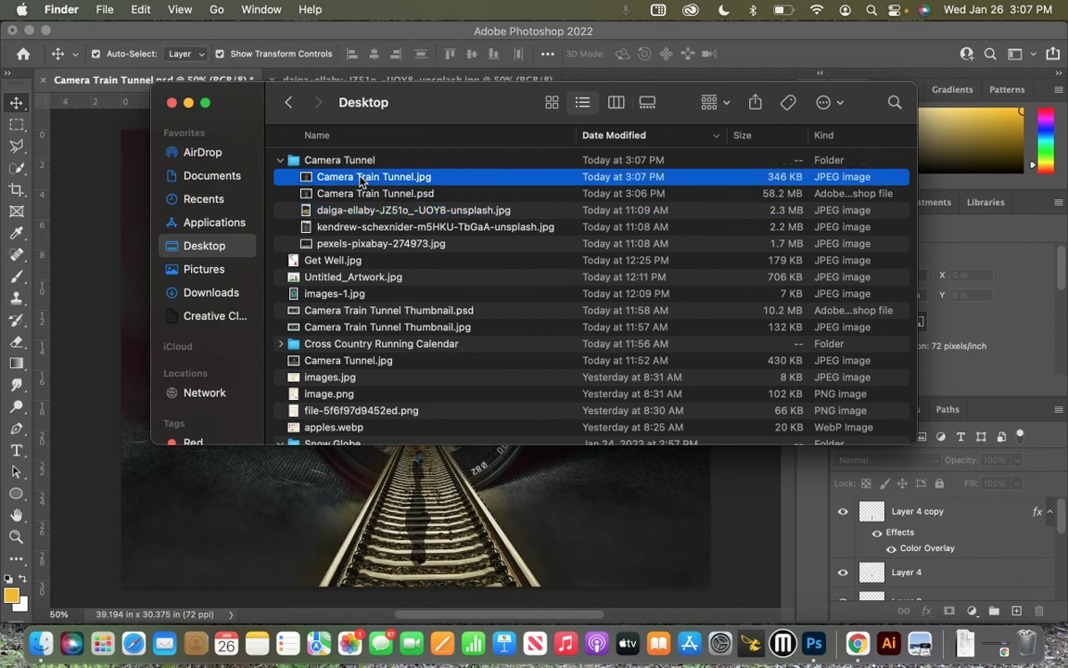
pyautogui.press('space')
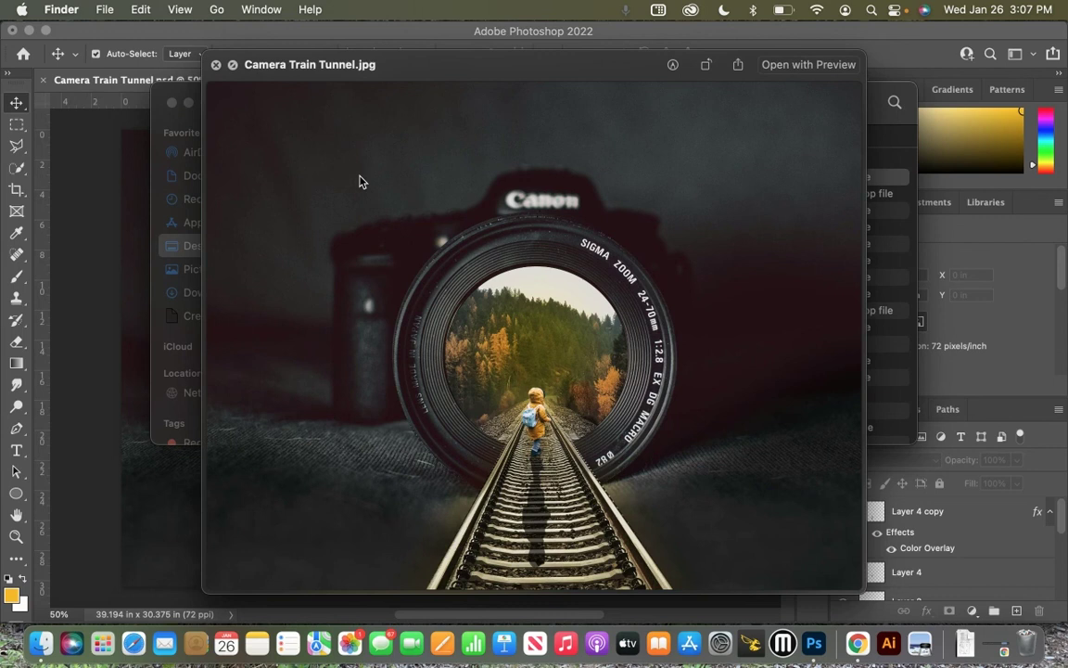
pyautogui.press('space')
pyautogui.press('space')
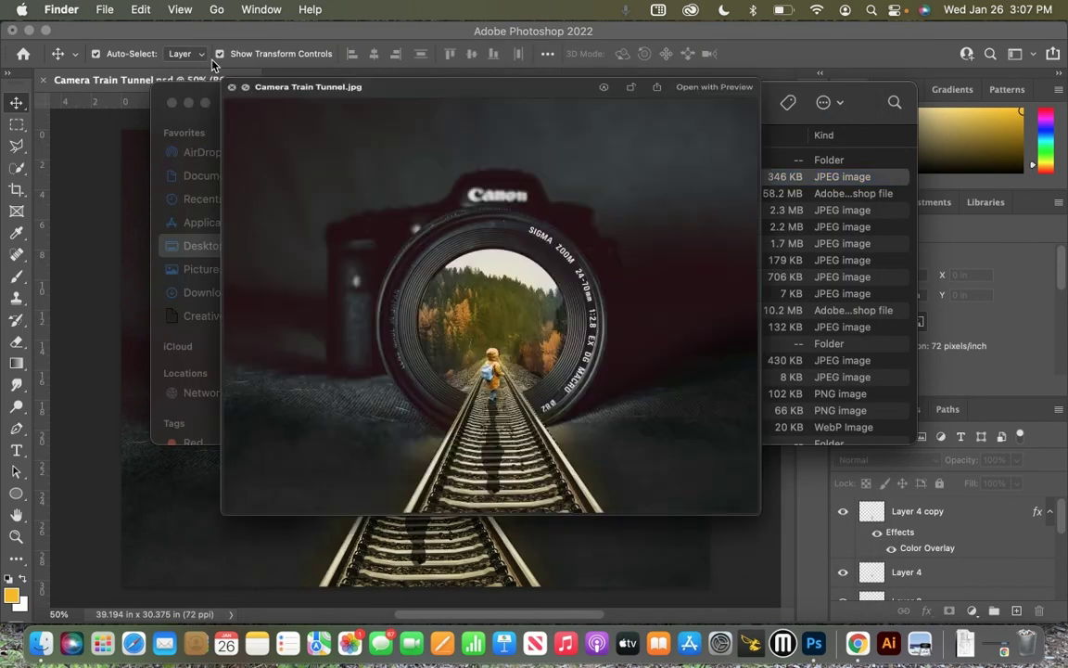
pyautogui.press('super+Tab')
pyautogui.press('super+Tab')
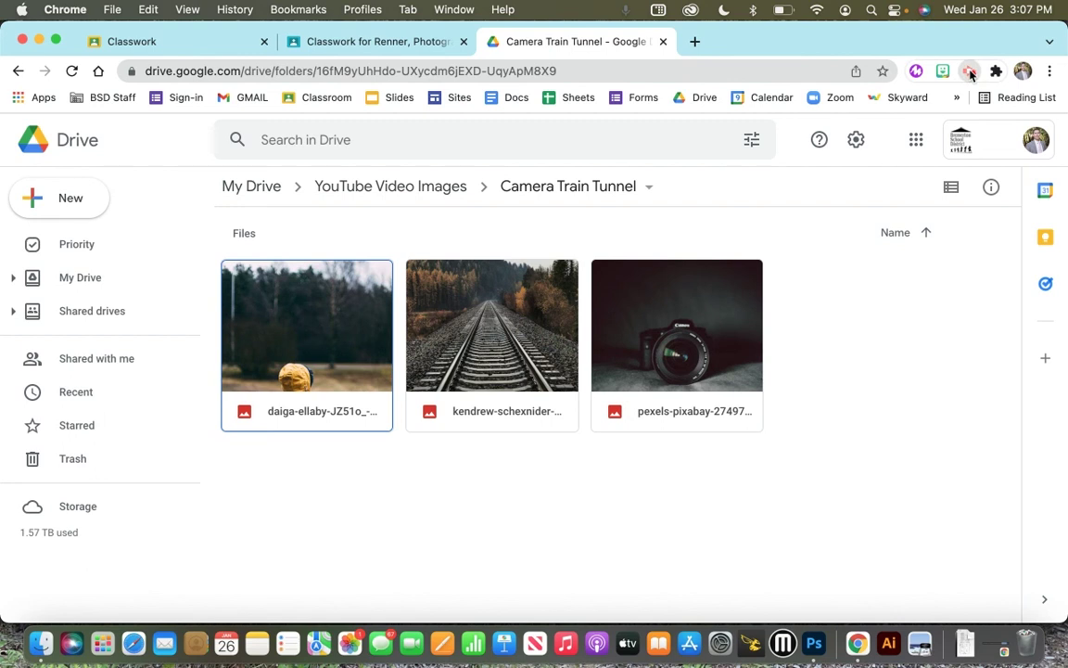
pyautogui.click(969, 72)
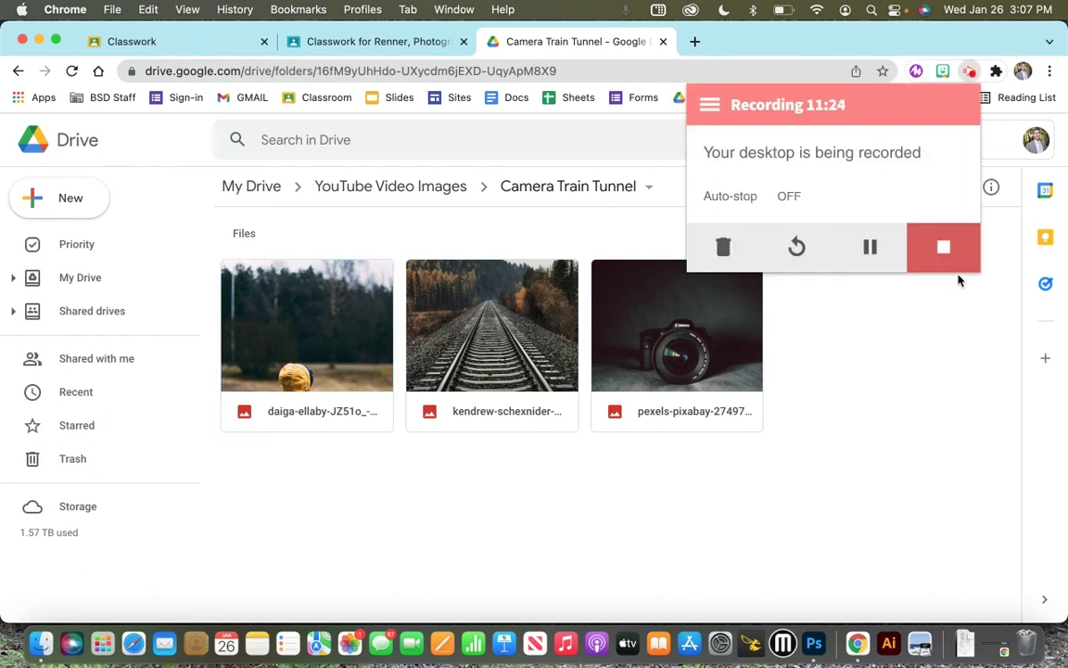